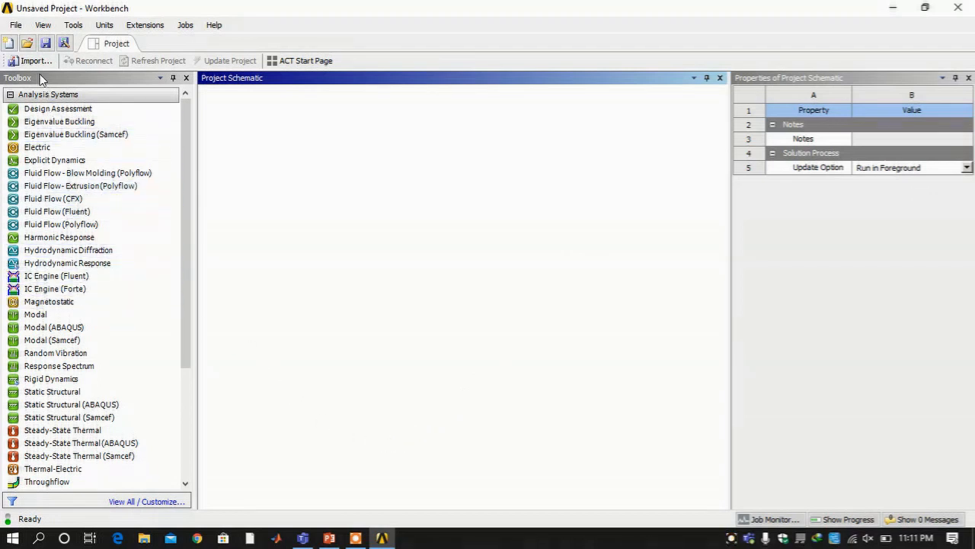
# Add a Fluid Flow (Fluent) system from the Toolbox and rename it '2D Forced convection'
pyautogui.doubleClick(50, 217)
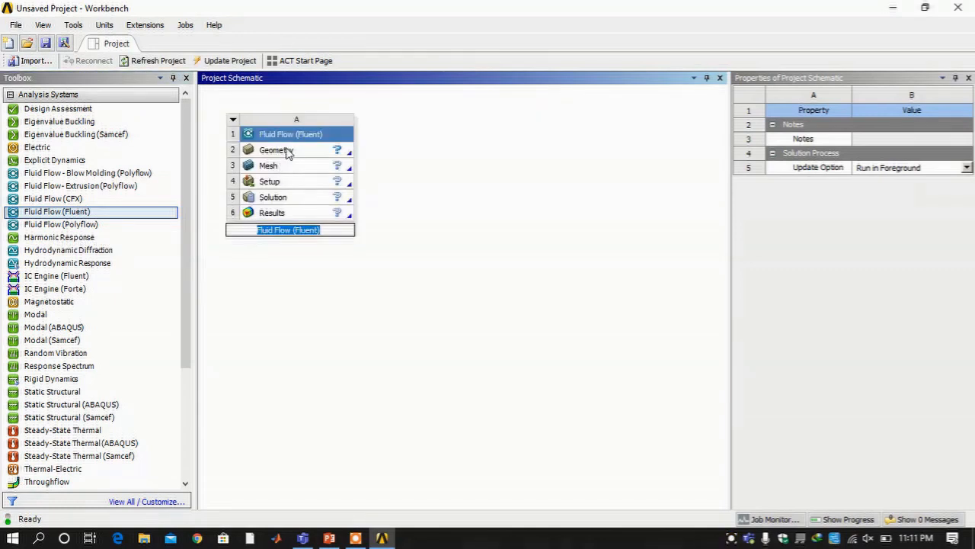
pyautogui.click(288, 152)
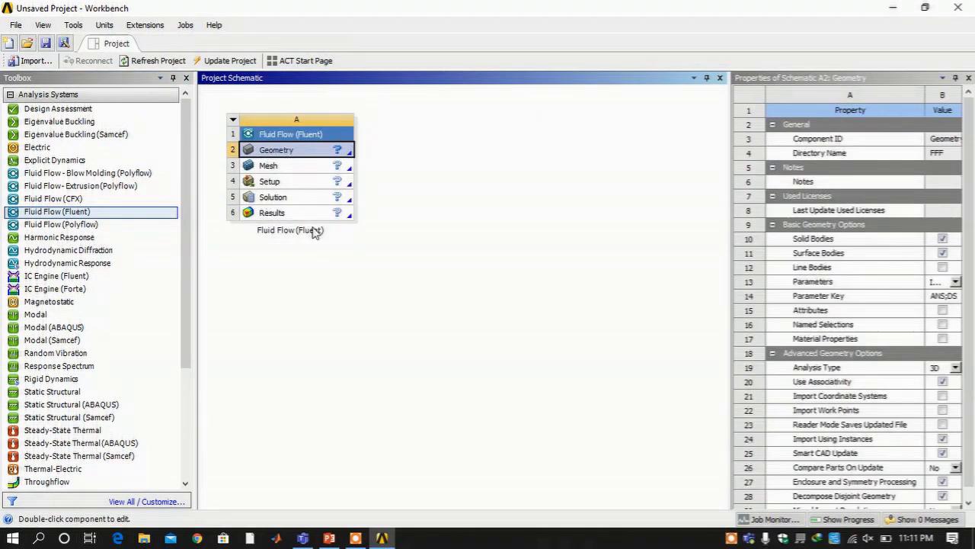
pyautogui.doubleClick(316, 231)
pyautogui.tripleClick(314, 229)
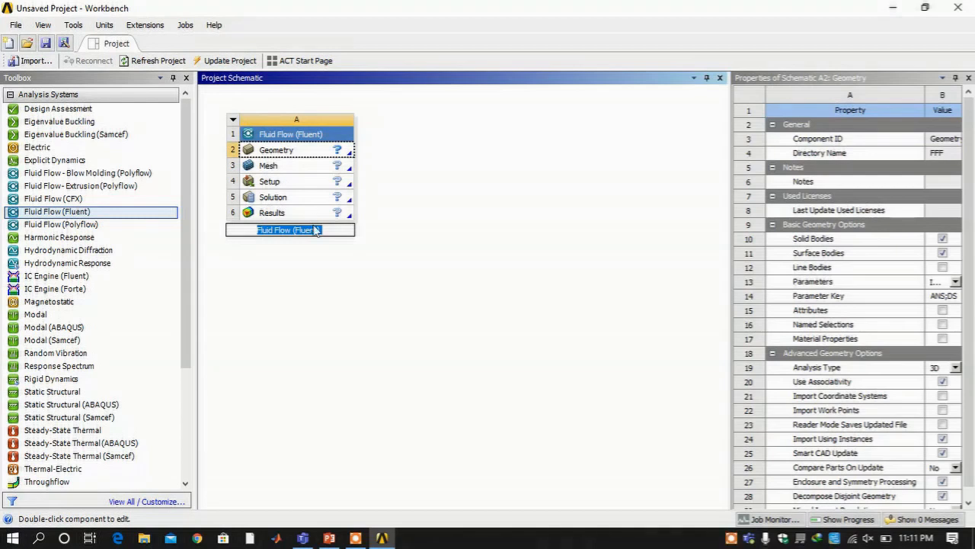
pyautogui.write('2D')
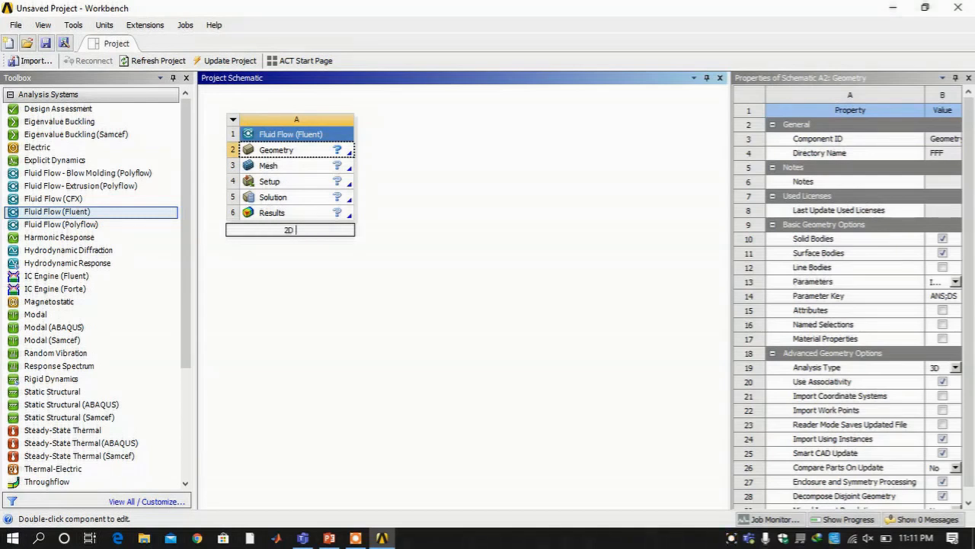
pyautogui.write(' Forced convection')
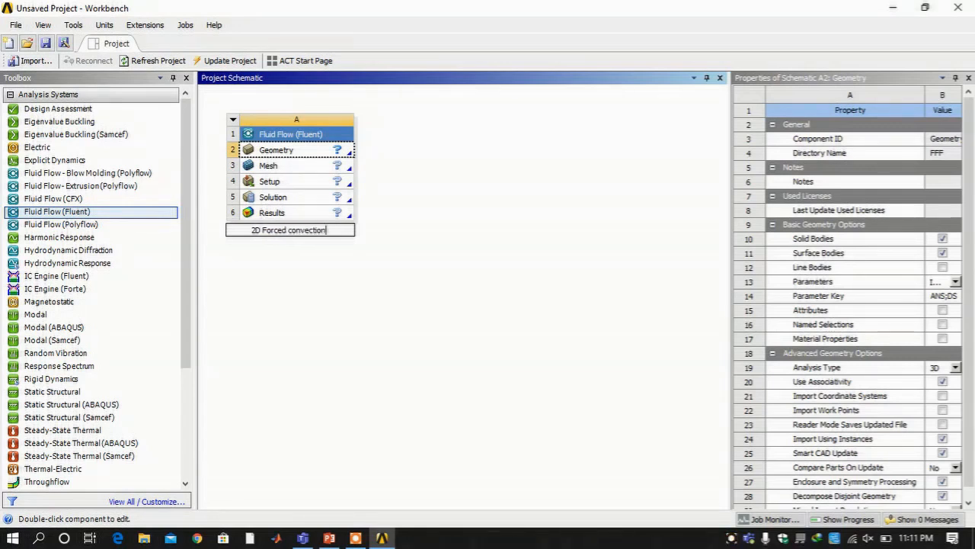
pyautogui.press('Return')
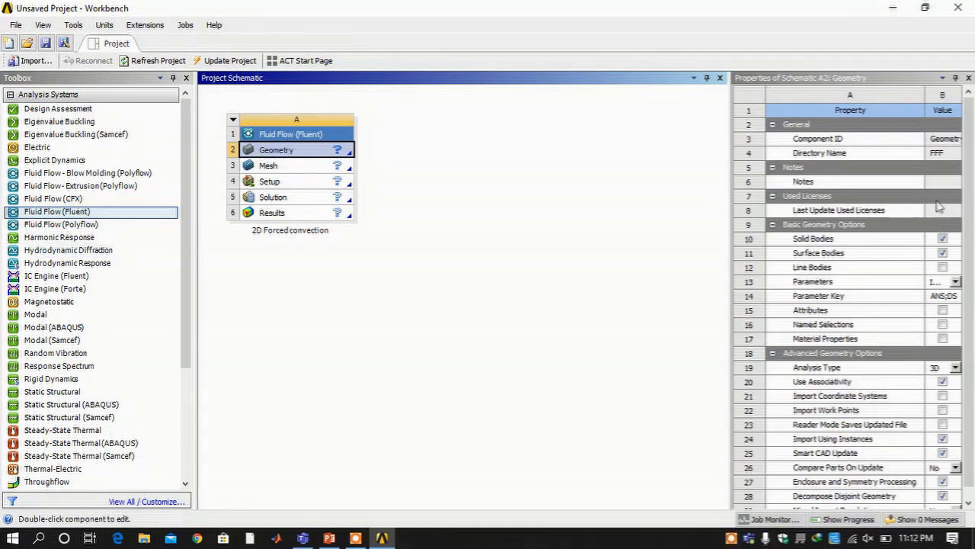
# Set the Geometry Analysis Type to 2D and launch a New DesignModeler Geometry from the Geometry cell
pyautogui.click(956, 368)
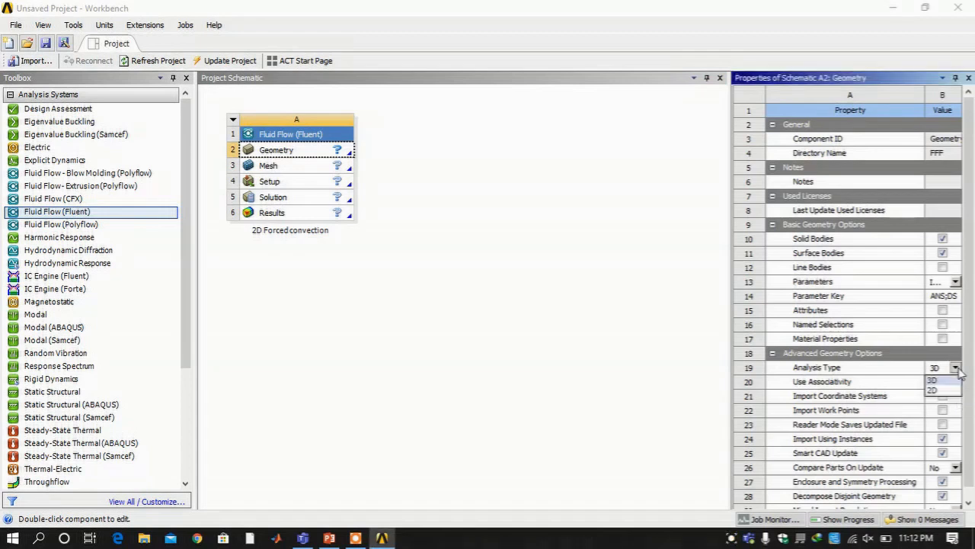
pyautogui.click(945, 389)
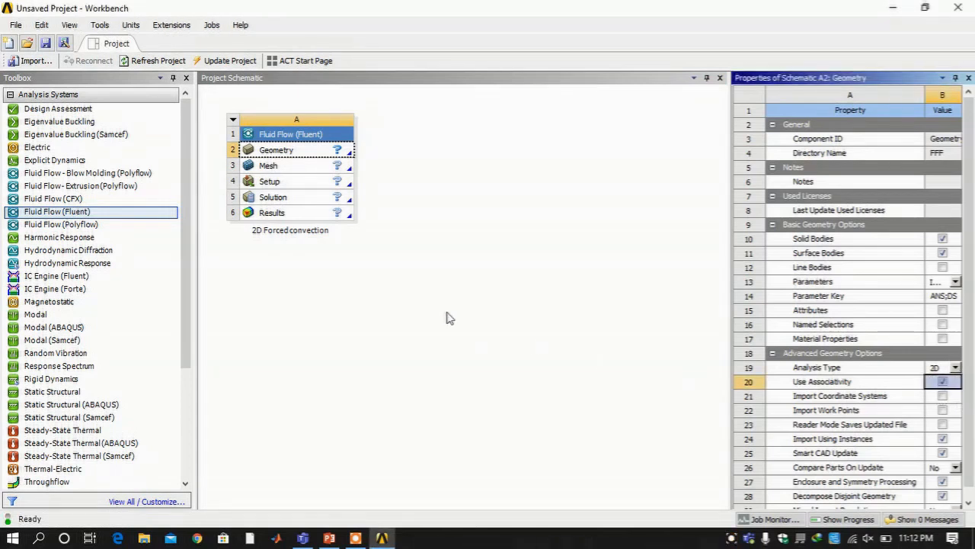
pyautogui.click(300, 154)
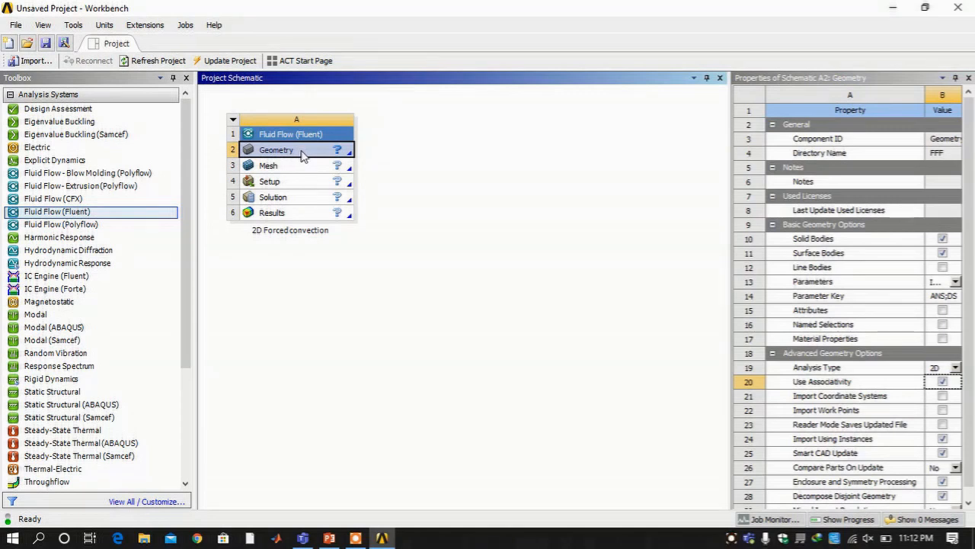
pyautogui.doubleClick(302, 155)
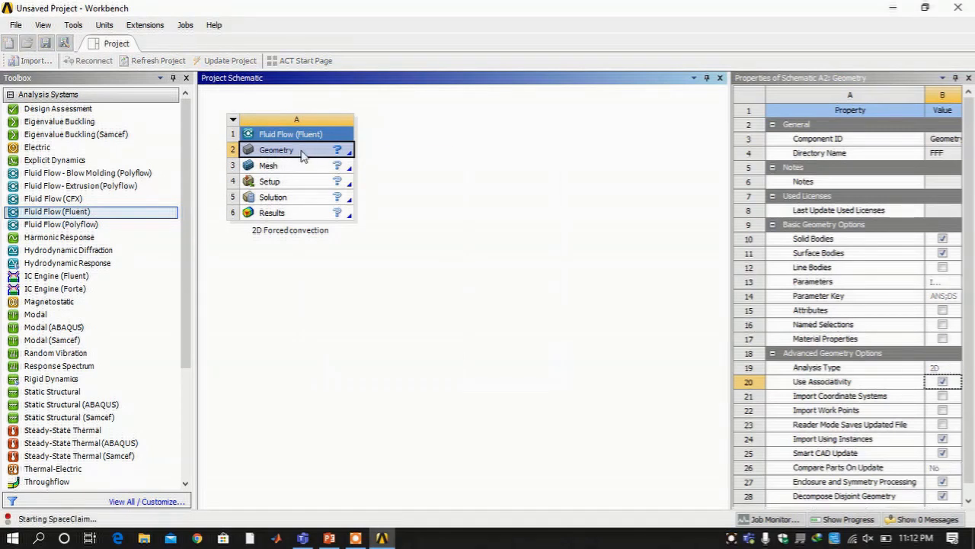
pyautogui.rightClick(294, 148)
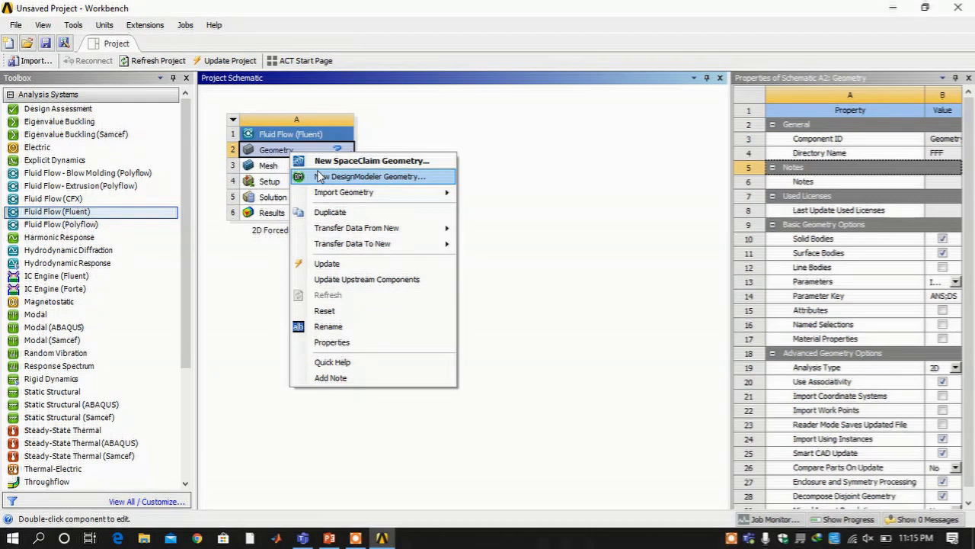
pyautogui.doubleClick(318, 172)
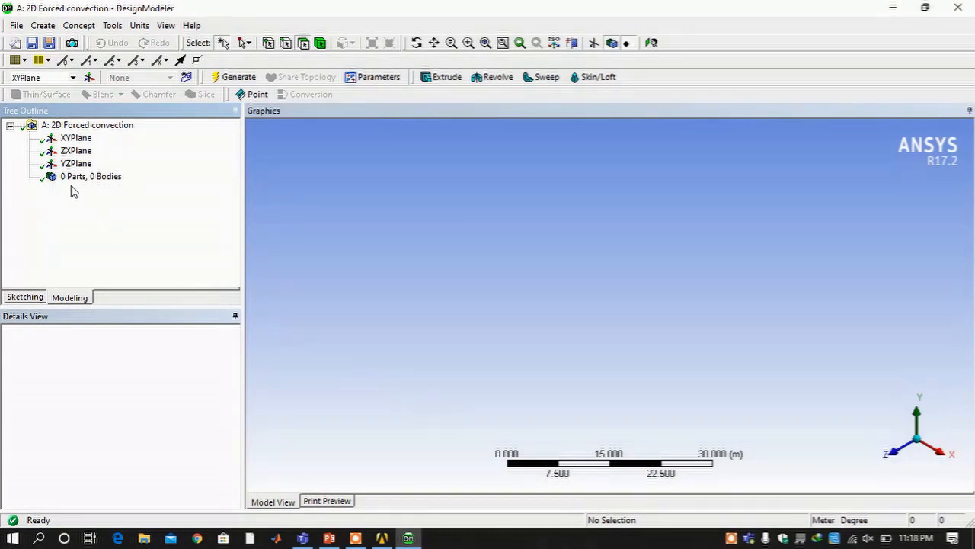
# Looking normal to the XYPlane, draw a rectangle from the origin up and to the right
pyautogui.click(64, 141)
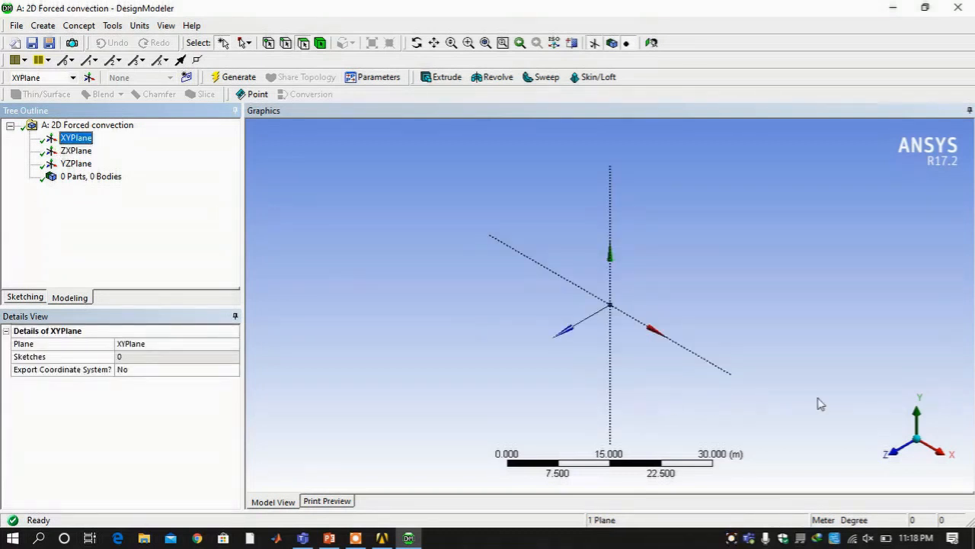
pyautogui.click(898, 455)
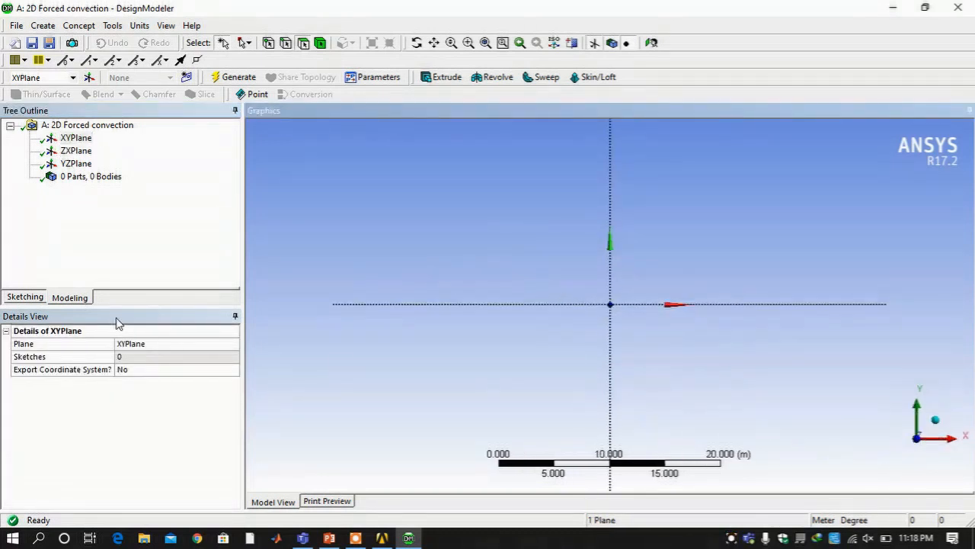
pyautogui.click(21, 298)
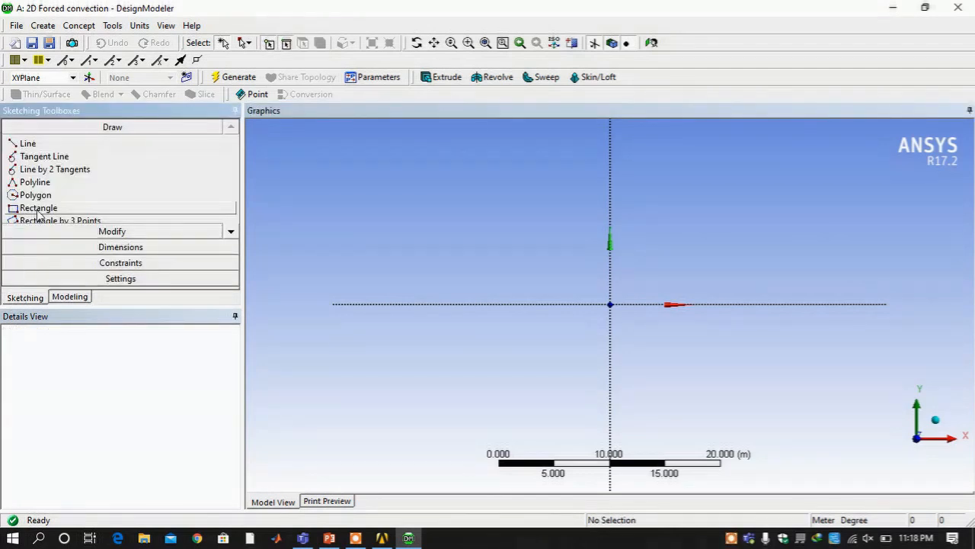
pyautogui.click(39, 208)
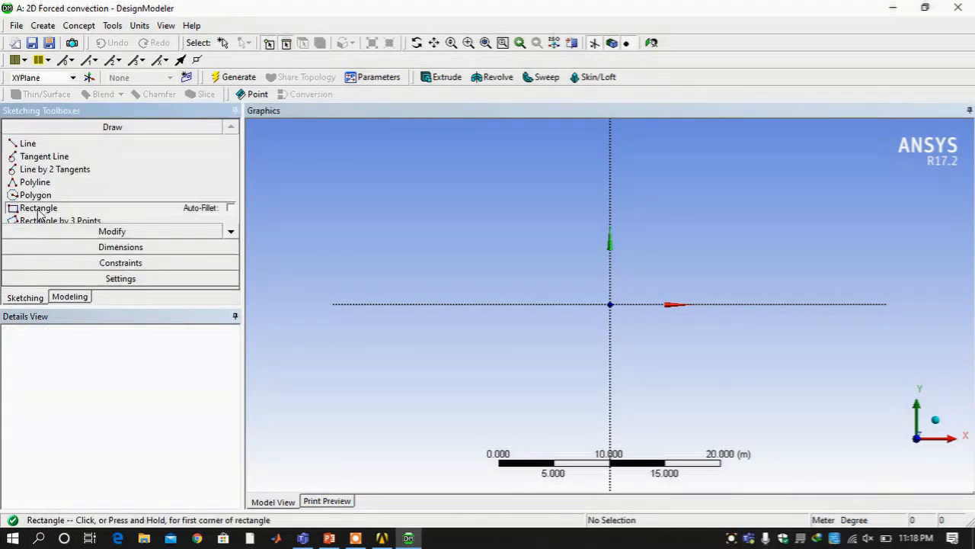
pyautogui.click(610, 304)
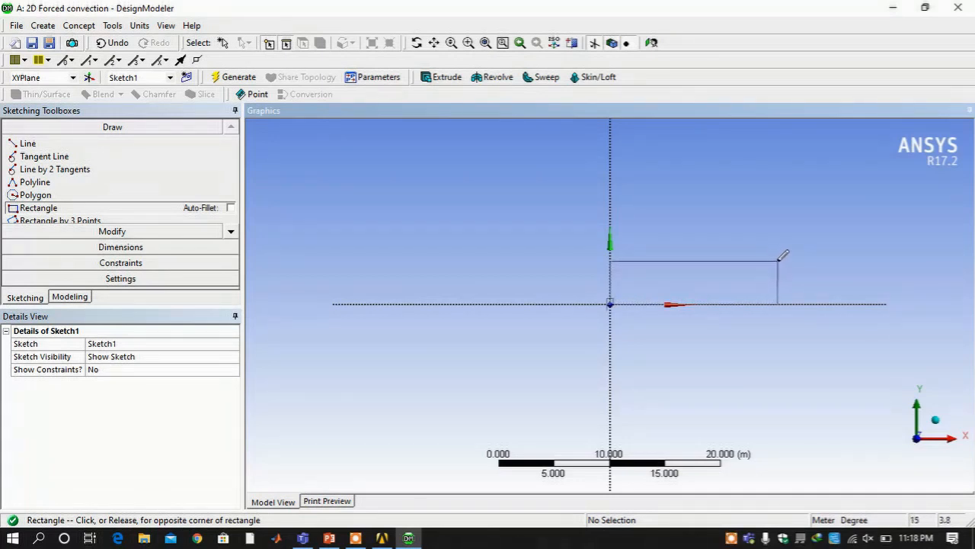
pyautogui.click(784, 261)
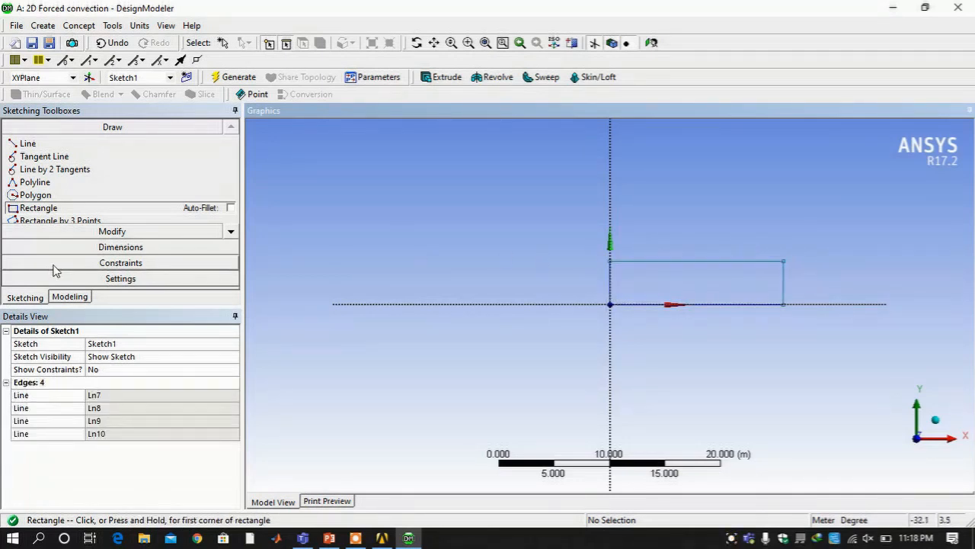
# Split the rectangle's top and bottom edges at two points each into three segments
pyautogui.click(119, 231)
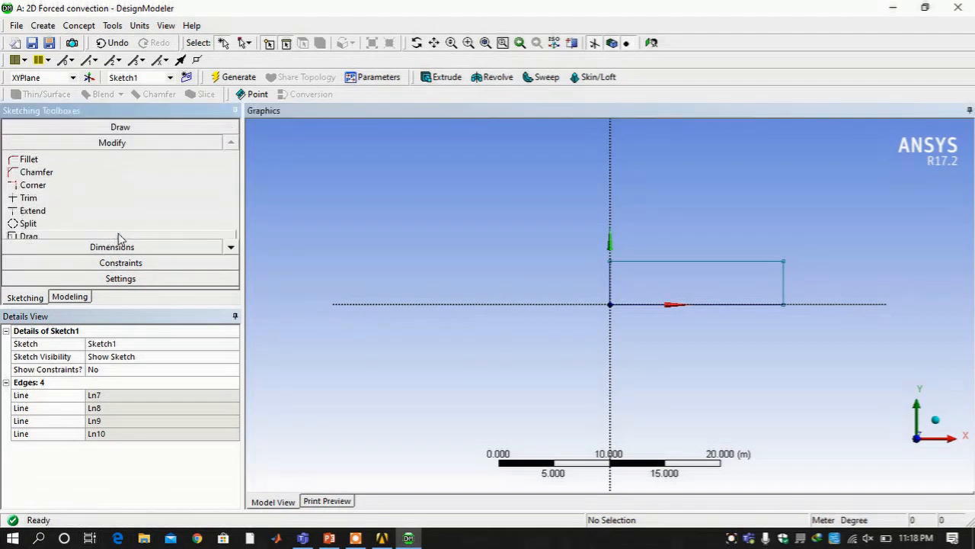
pyautogui.click(78, 223)
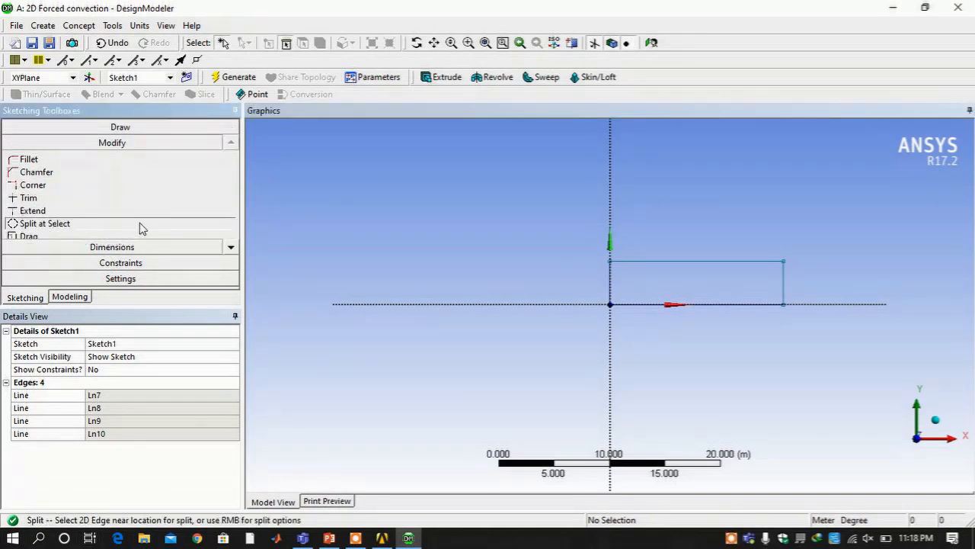
pyautogui.click(660, 260)
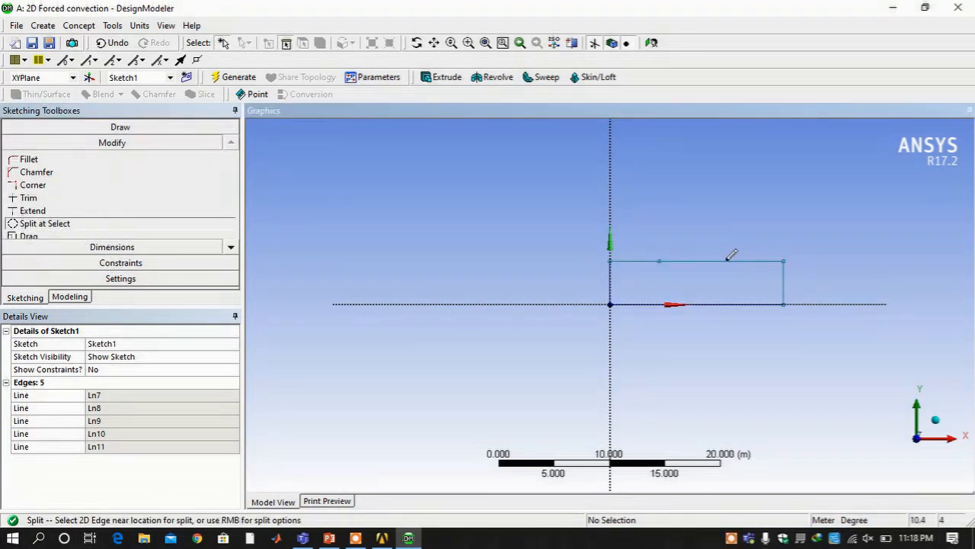
pyautogui.click(726, 260)
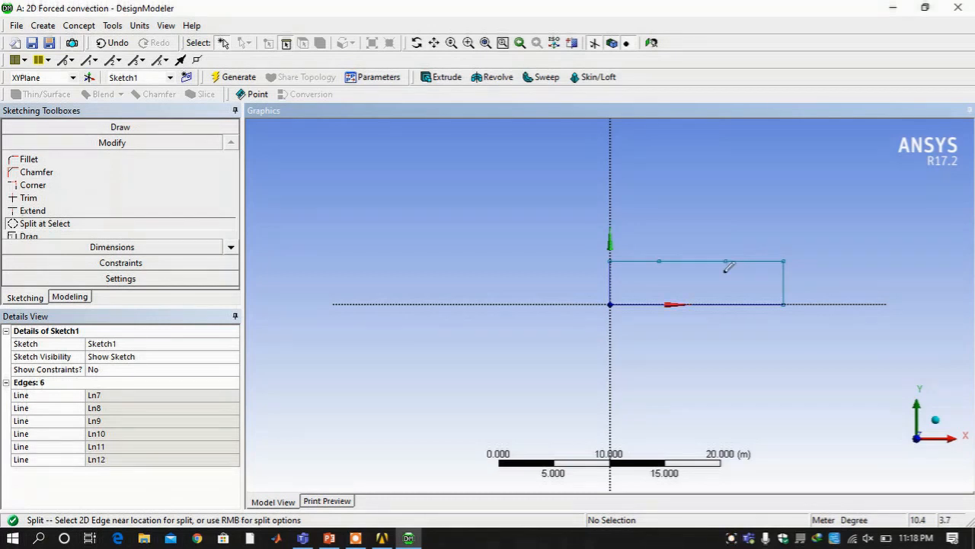
pyautogui.click(659, 303)
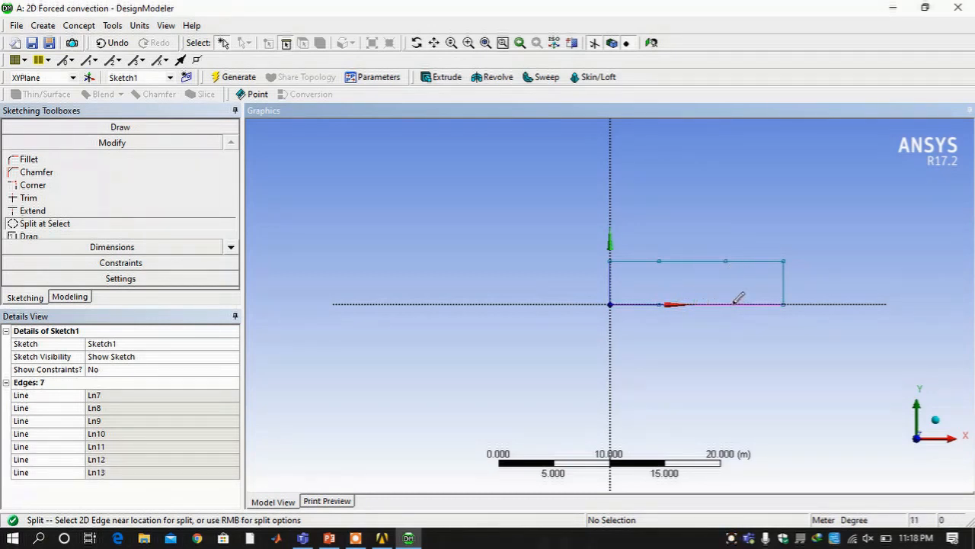
pyautogui.click(733, 303)
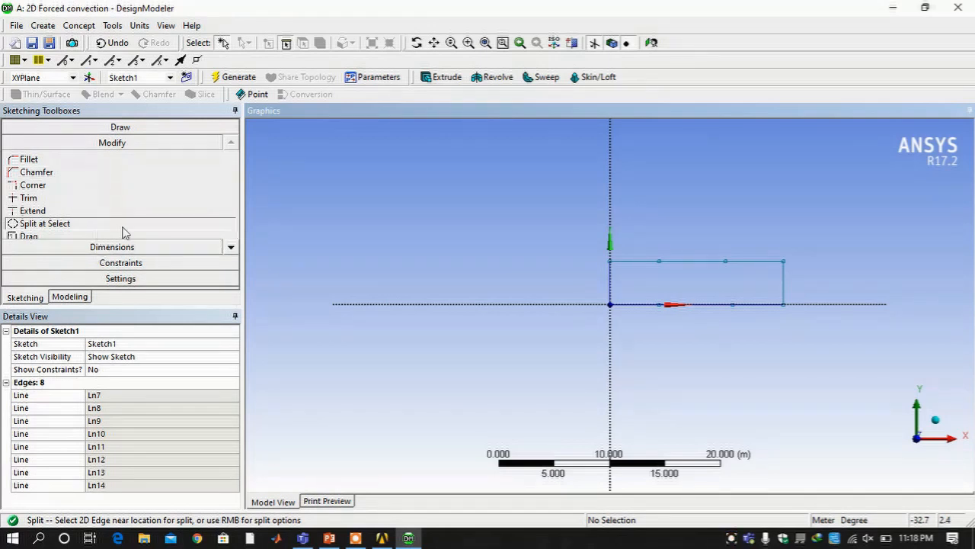
pyautogui.click(231, 247)
pyautogui.click(230, 248)
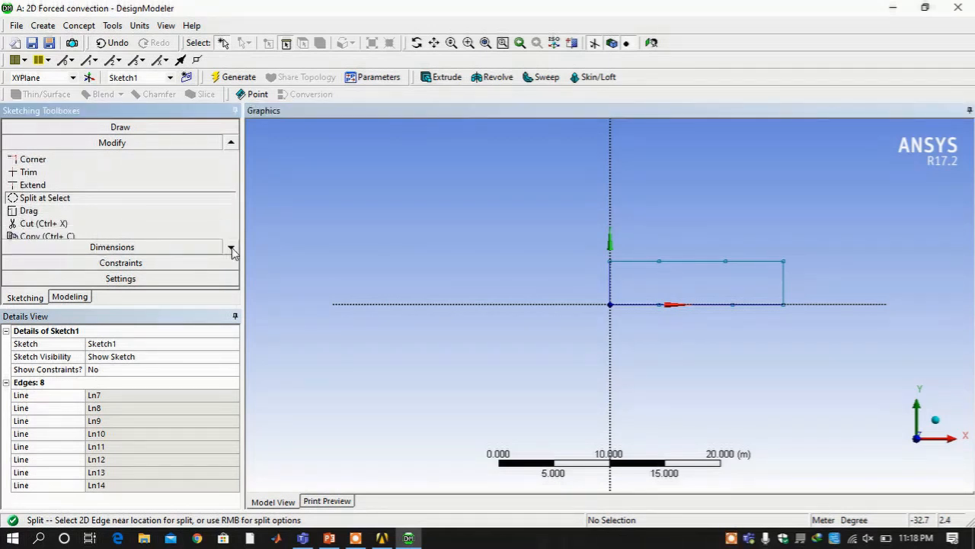
pyautogui.click(230, 248)
# Apply Equal Length constraints pairing each bottom segment with the top segment above it
pyautogui.click(218, 262)
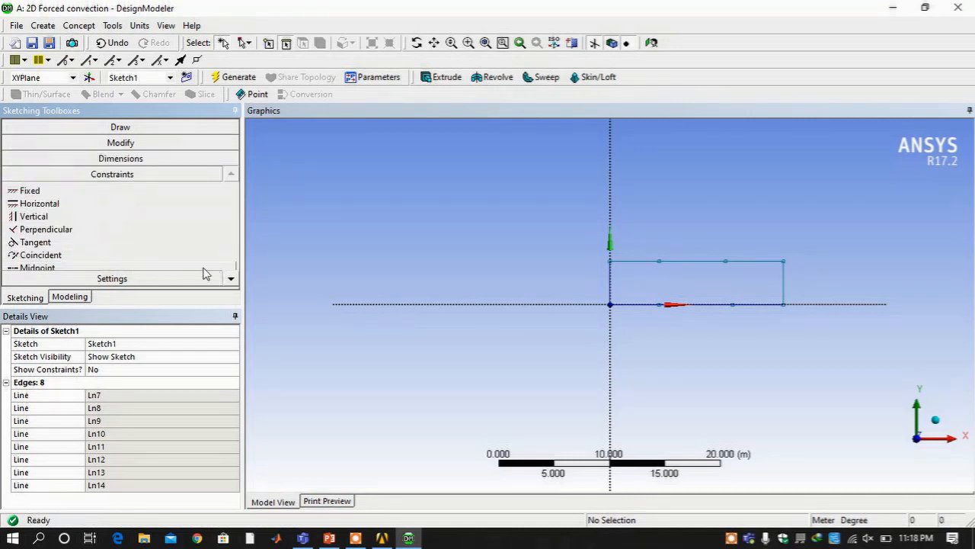
pyautogui.click(231, 278)
pyautogui.click(231, 279)
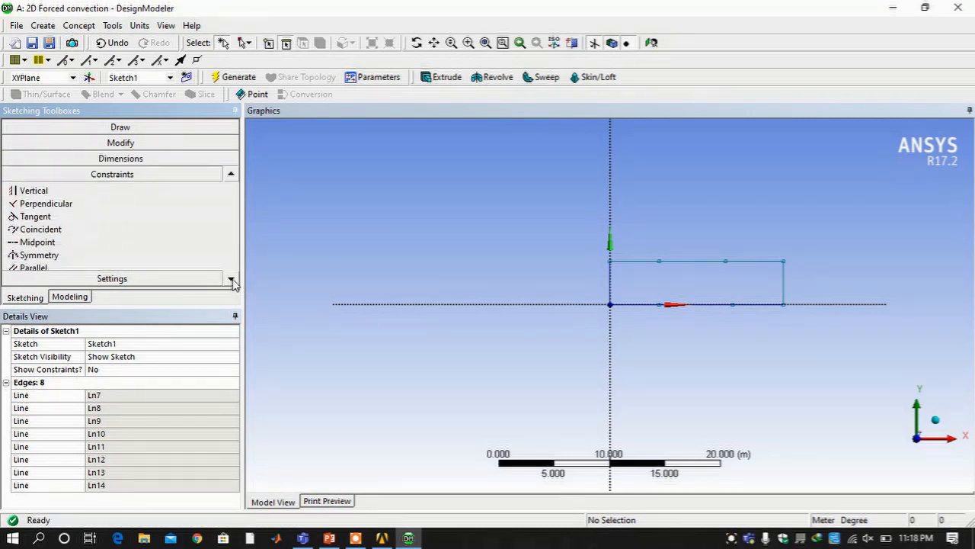
pyautogui.click(230, 279)
pyautogui.click(231, 279)
pyautogui.click(231, 280)
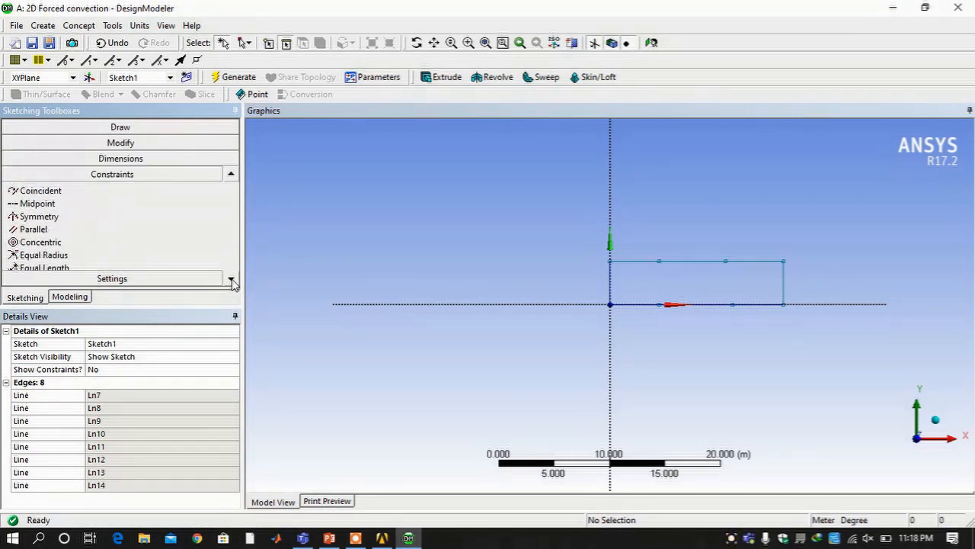
pyautogui.click(138, 266)
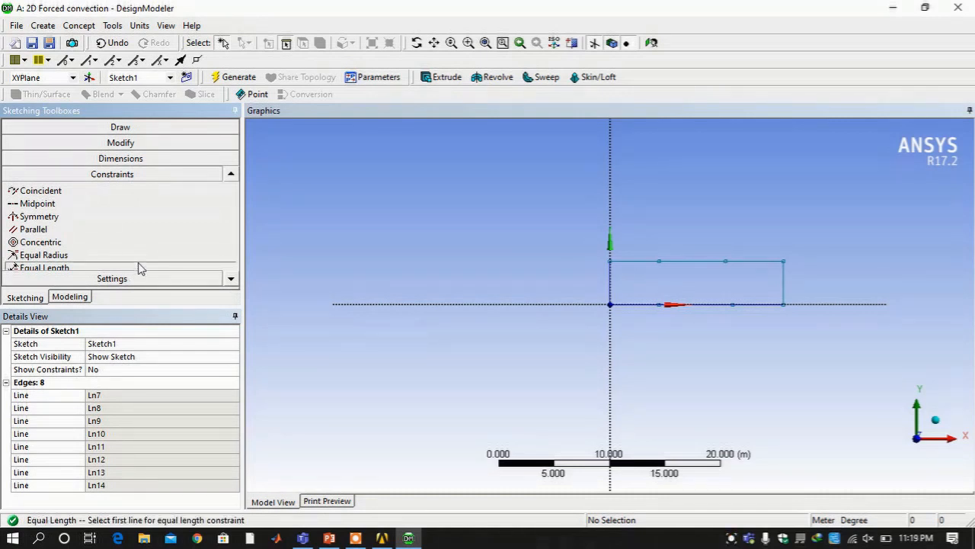
pyautogui.click(642, 261)
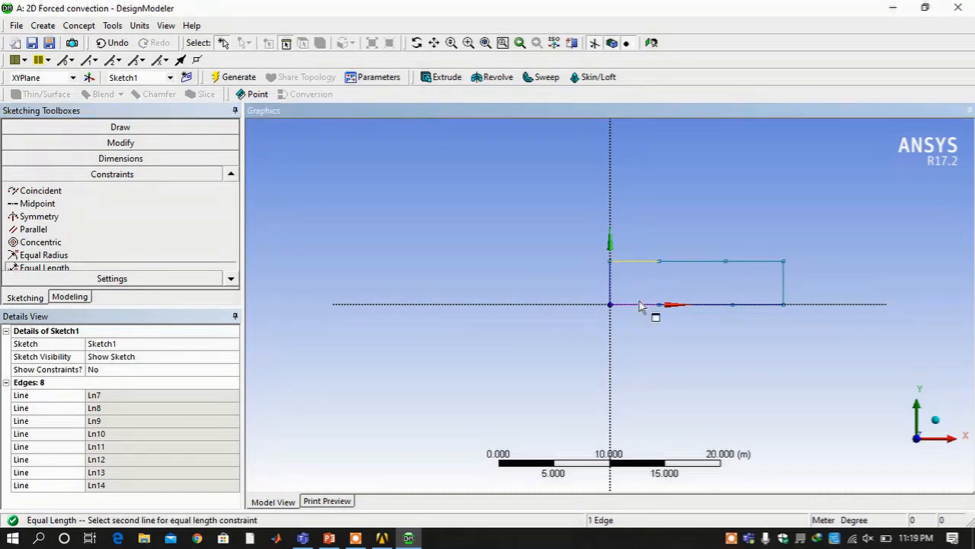
pyautogui.click(639, 302)
pyautogui.click(682, 263)
pyautogui.click(688, 304)
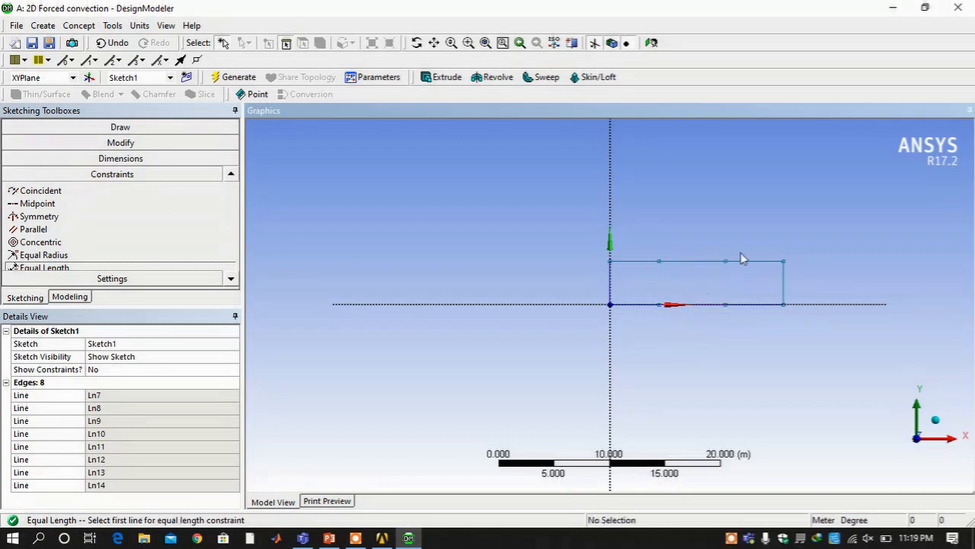
pyautogui.click(765, 263)
pyautogui.click(765, 305)
pyautogui.click(131, 162)
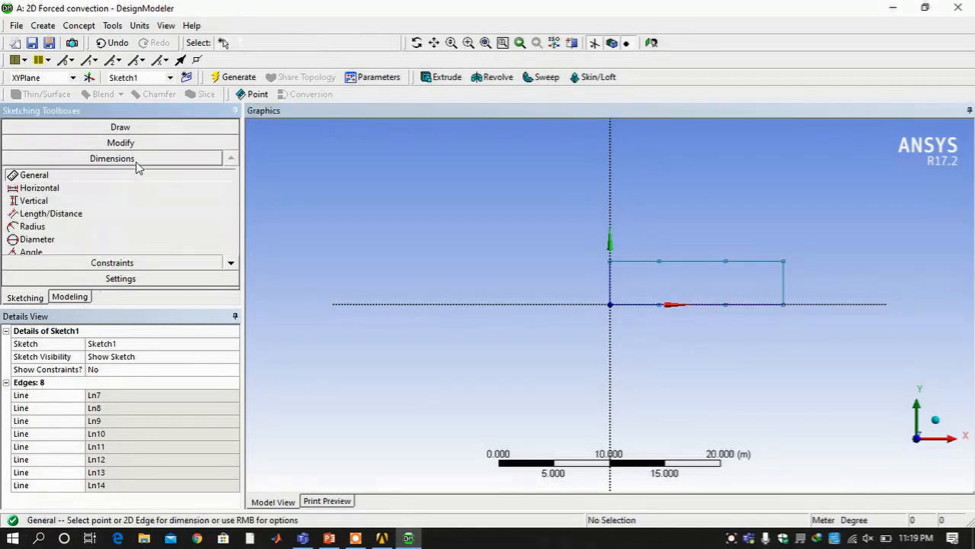
# Add General dimensions H1 (4.4423 m), H2 (5.9875 m) on top segments and V3 (3.8951 m) height
pyautogui.click(627, 264)
pyautogui.click(639, 251)
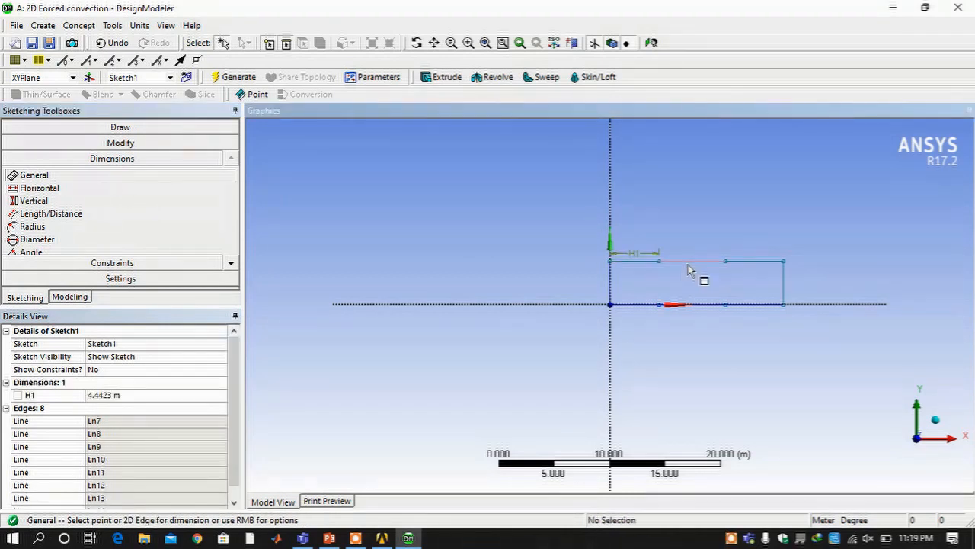
pyautogui.click(688, 264)
pyautogui.click(693, 253)
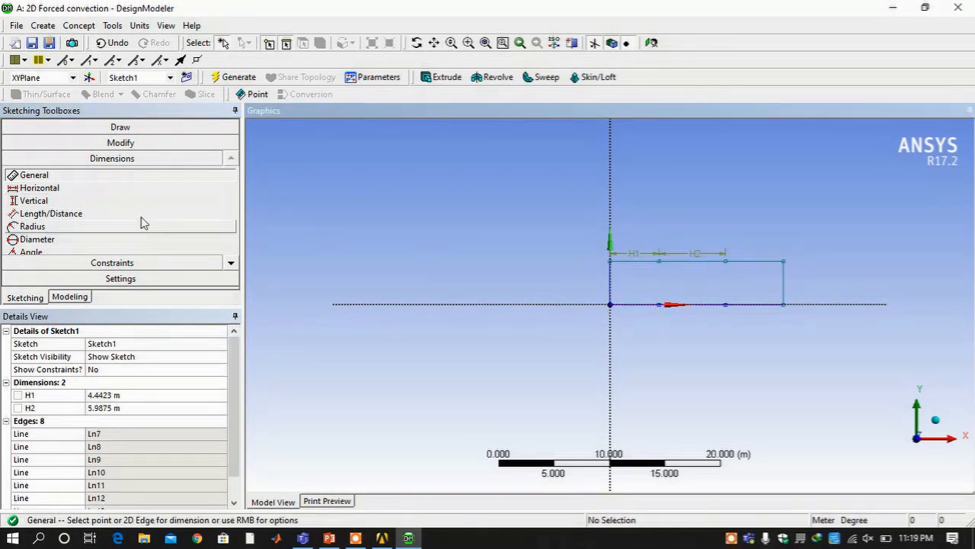
pyautogui.click(616, 286)
pyautogui.click(599, 279)
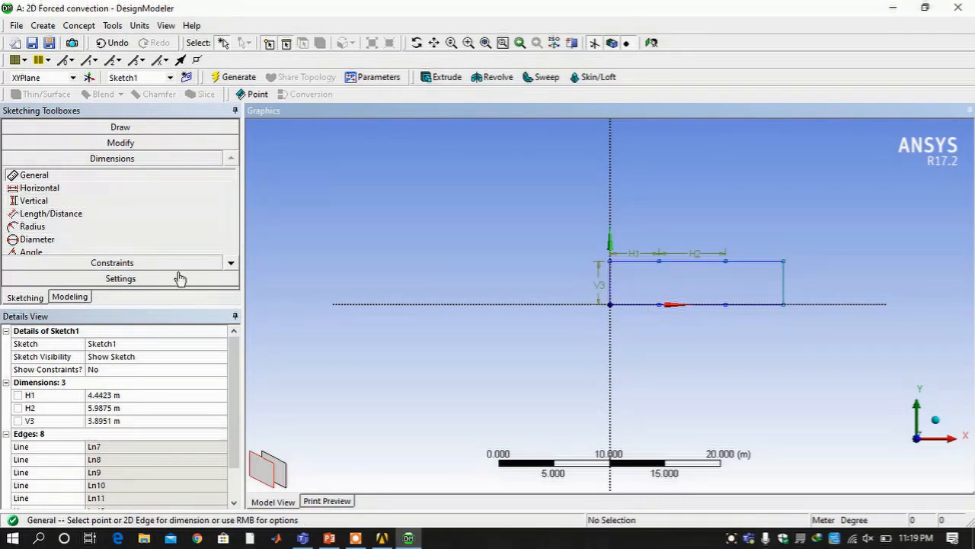
# Add the Horizontal overall-length dimension H4 (15.645 m) between the bottom corners
pyautogui.click(61, 188)
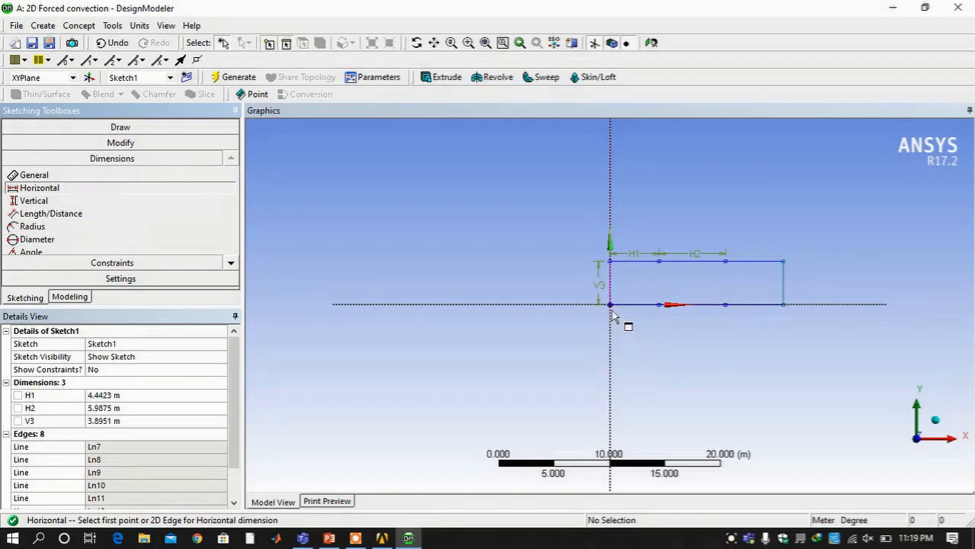
pyautogui.click(785, 306)
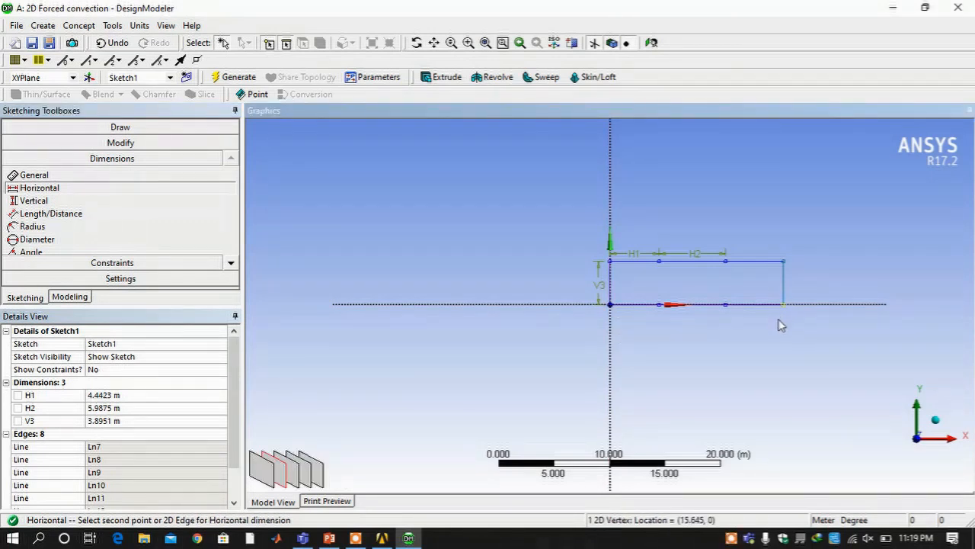
pyautogui.click(610, 306)
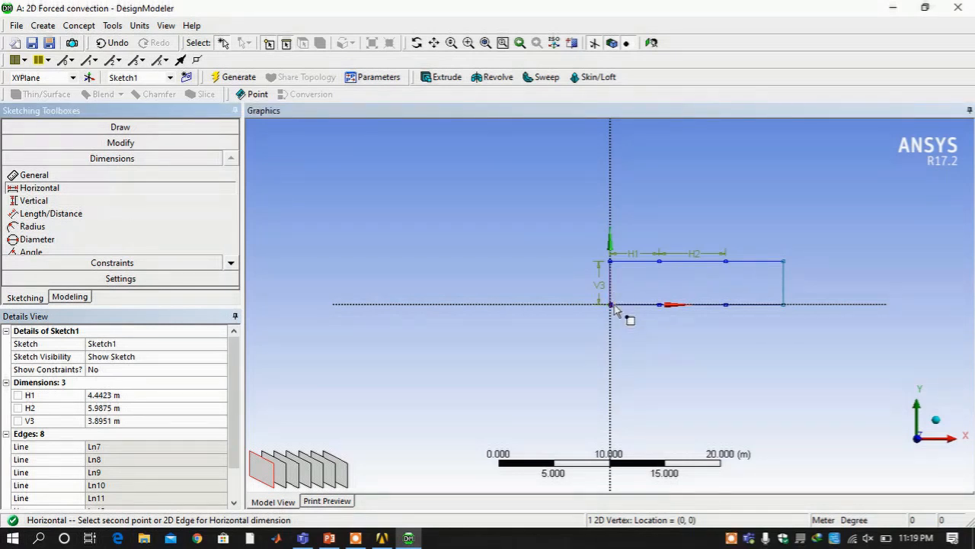
pyautogui.click(785, 303)
pyautogui.click(755, 321)
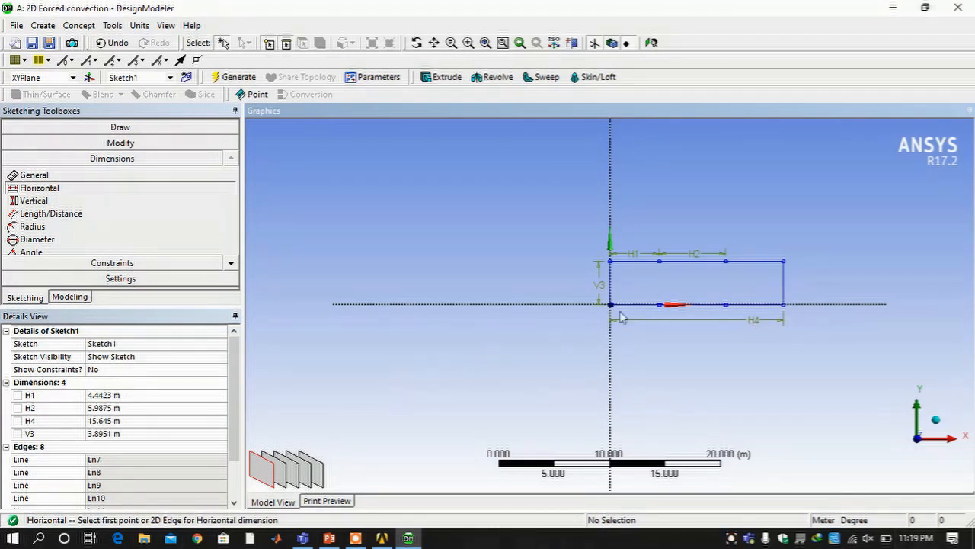
# Set dimensions H1 = 1.83 m, H2 = 2.44 m, H4 = 6.045 m and V3 = 0.0294 m
pyautogui.click(94, 399)
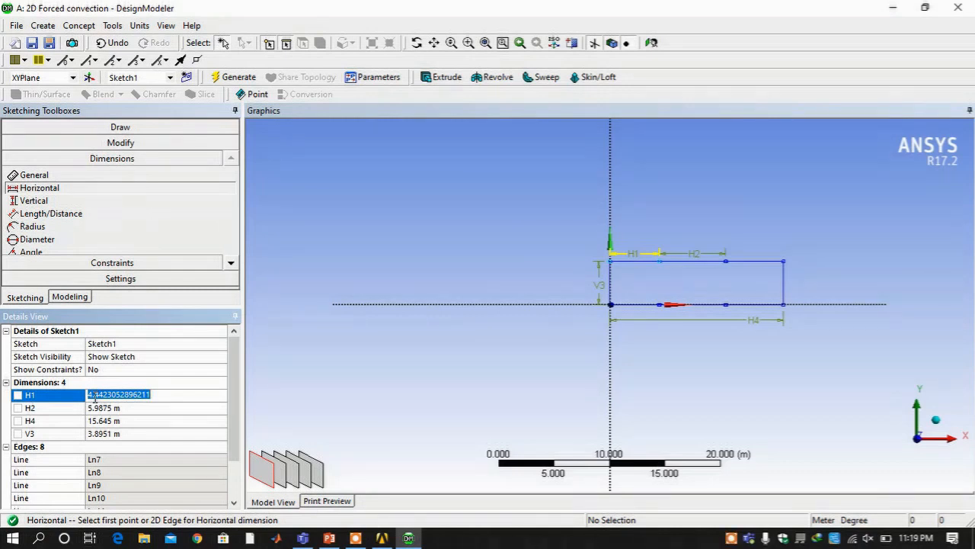
pyautogui.write('1.')
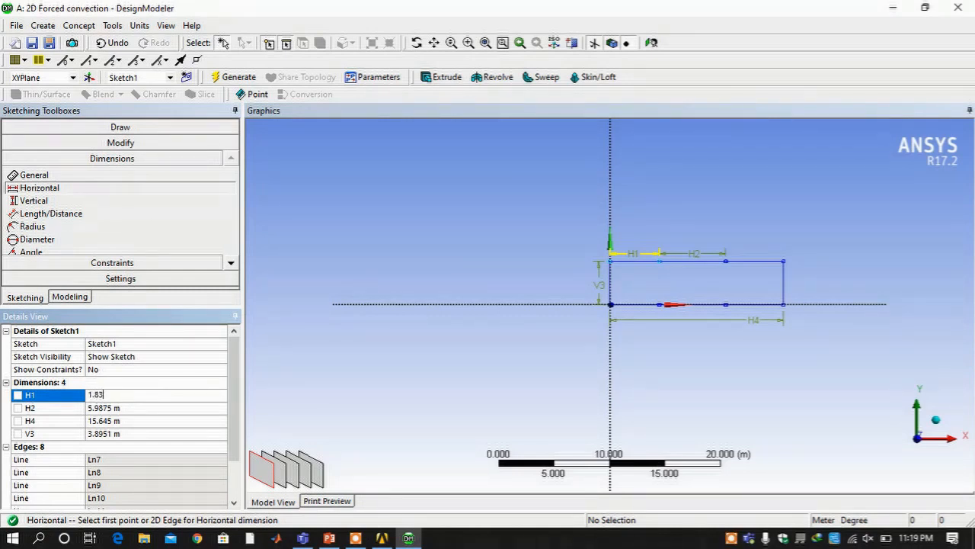
pyautogui.write('83')
pyautogui.press('Return')
pyautogui.click(103, 409)
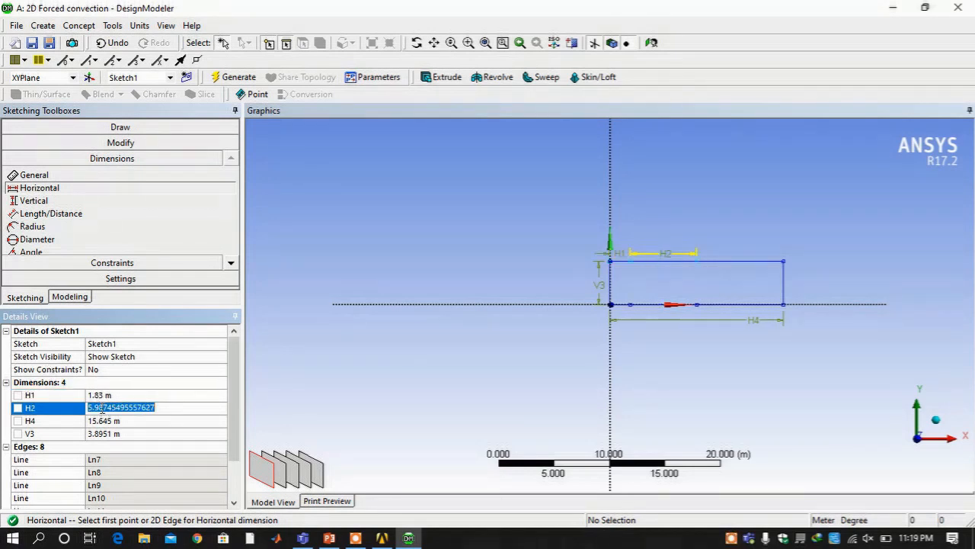
pyautogui.write('2.44')
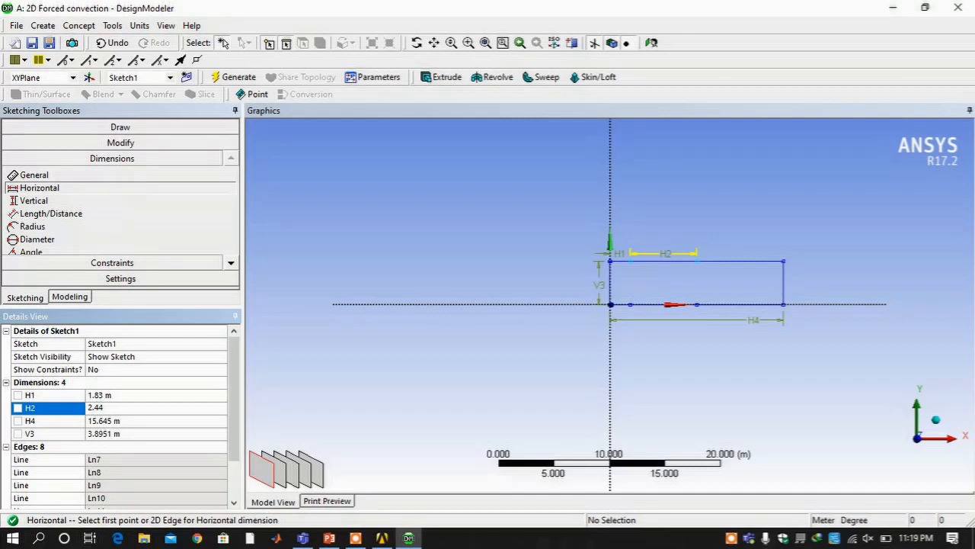
pyautogui.click(118, 420)
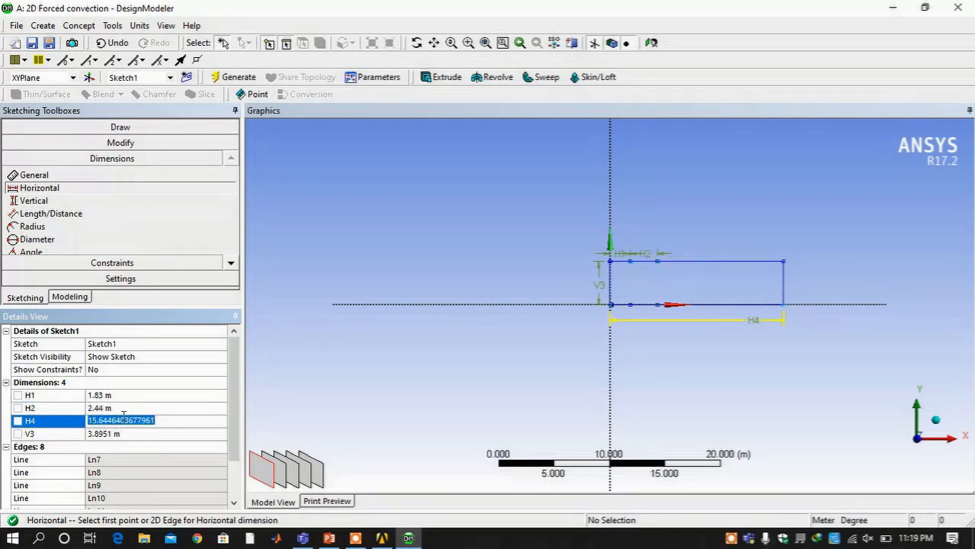
pyautogui.write('6.04')
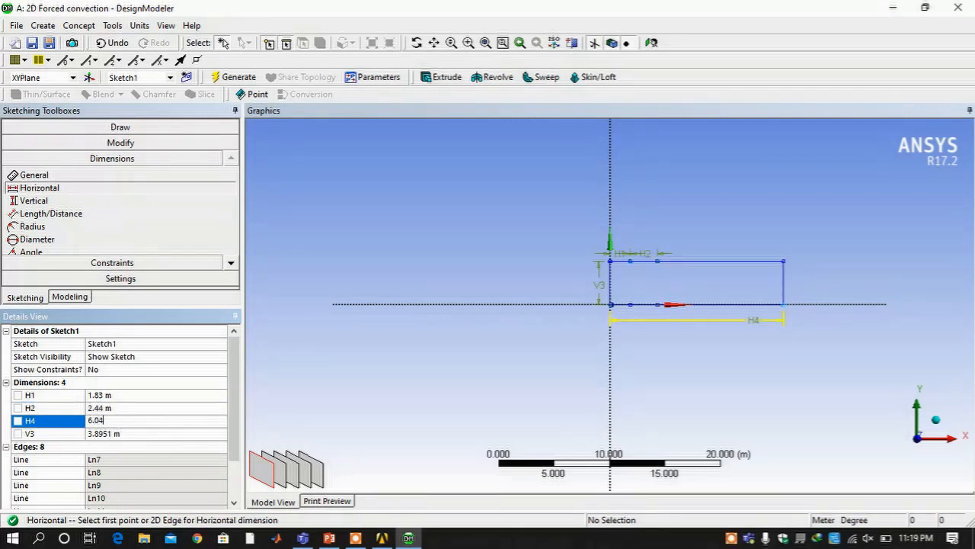
pyautogui.write('5')
pyautogui.press('Return')
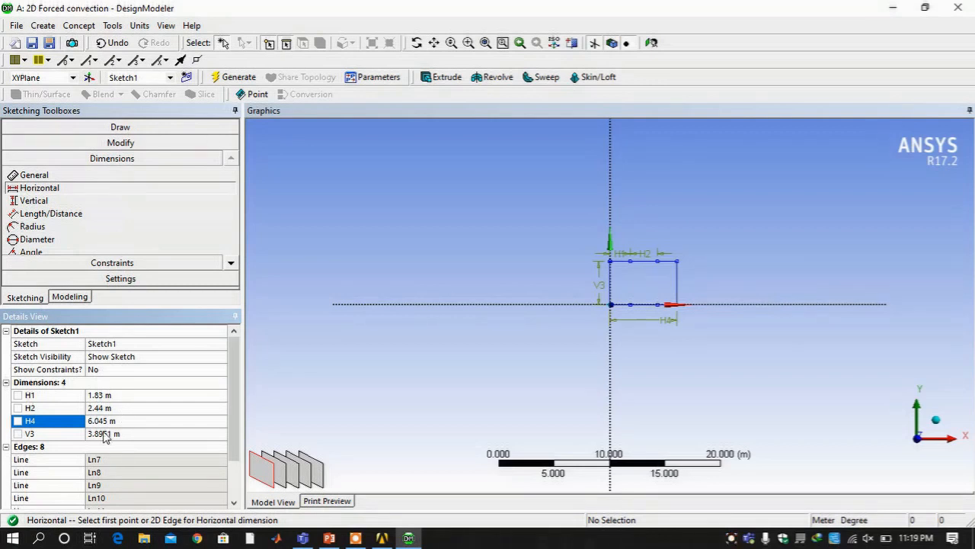
pyautogui.click(105, 433)
pyautogui.write('0.0294')
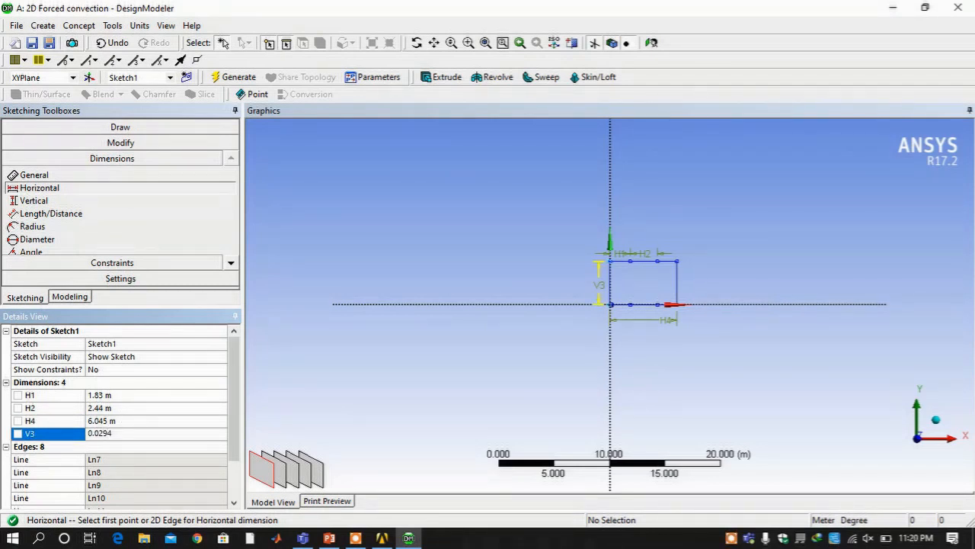
pyautogui.press('Return')
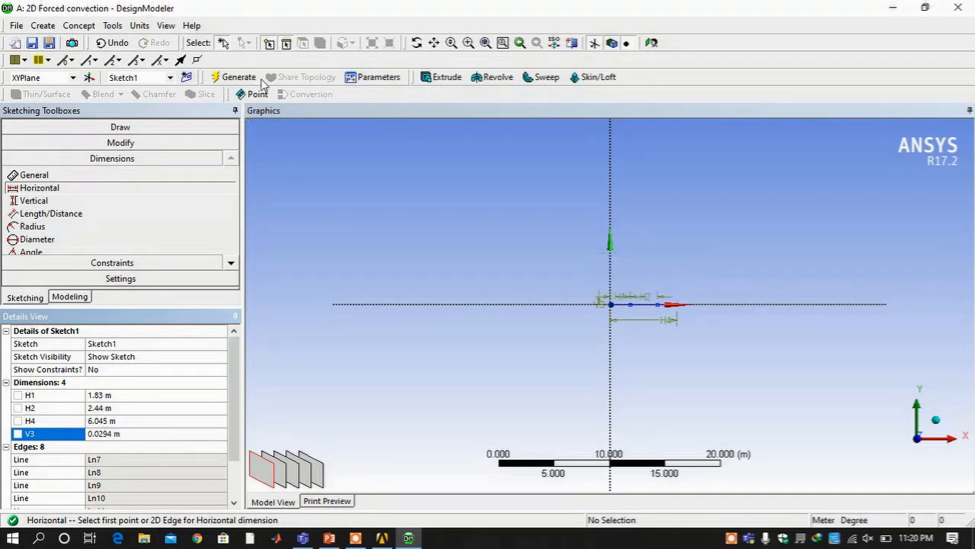
# Zoom to fit, move the H1, H2, H4 and V3 labels beside the sketch, and Generate
pyautogui.click(485, 43)
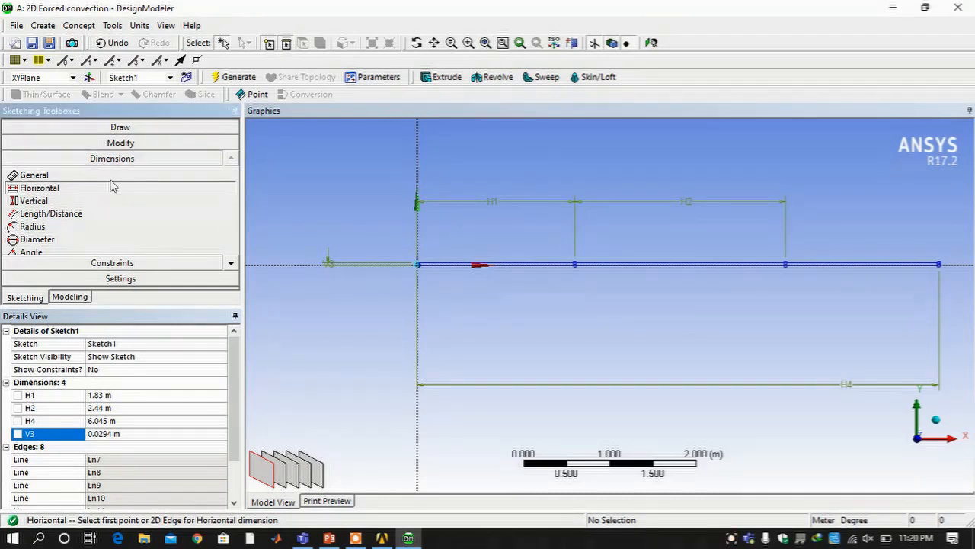
pyautogui.click(230, 263)
pyautogui.click(231, 264)
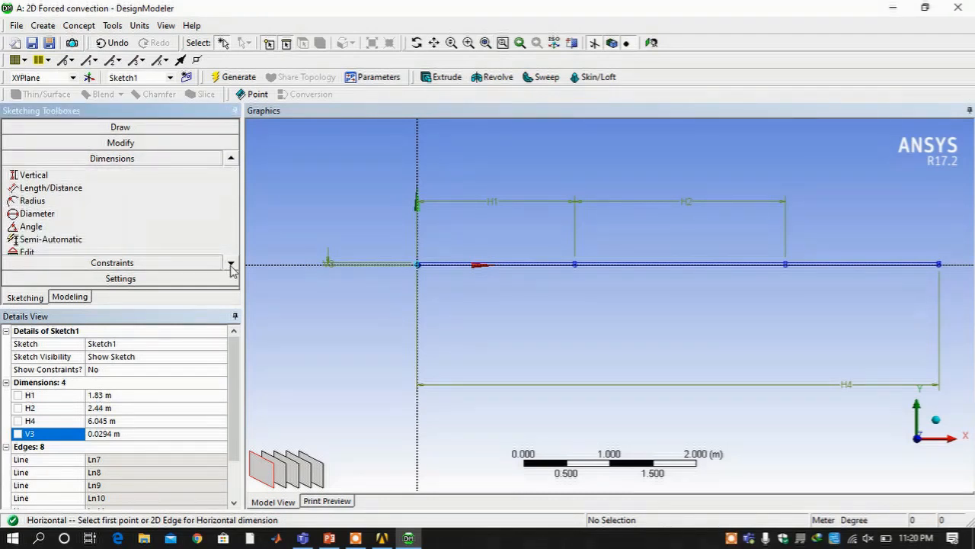
pyautogui.click(230, 263)
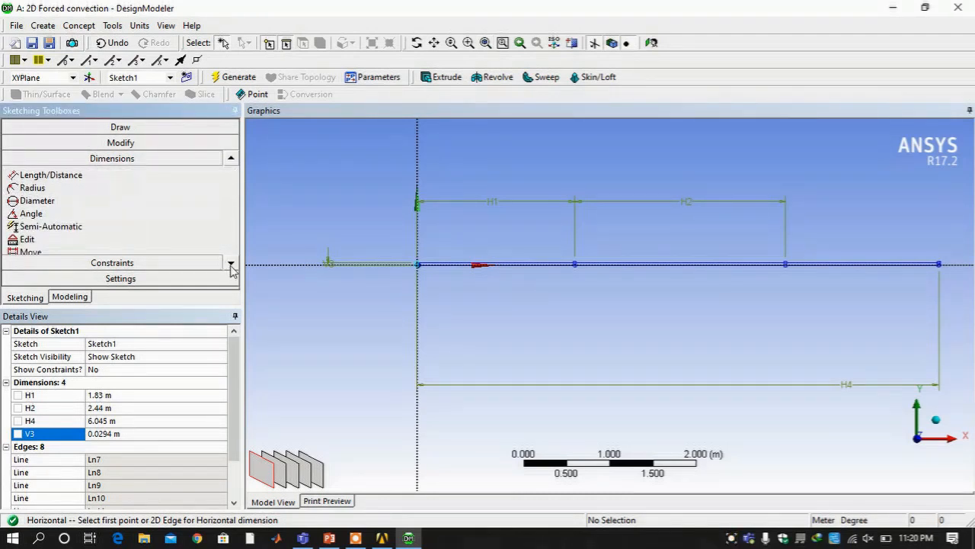
pyautogui.click(114, 251)
pyautogui.click(493, 201)
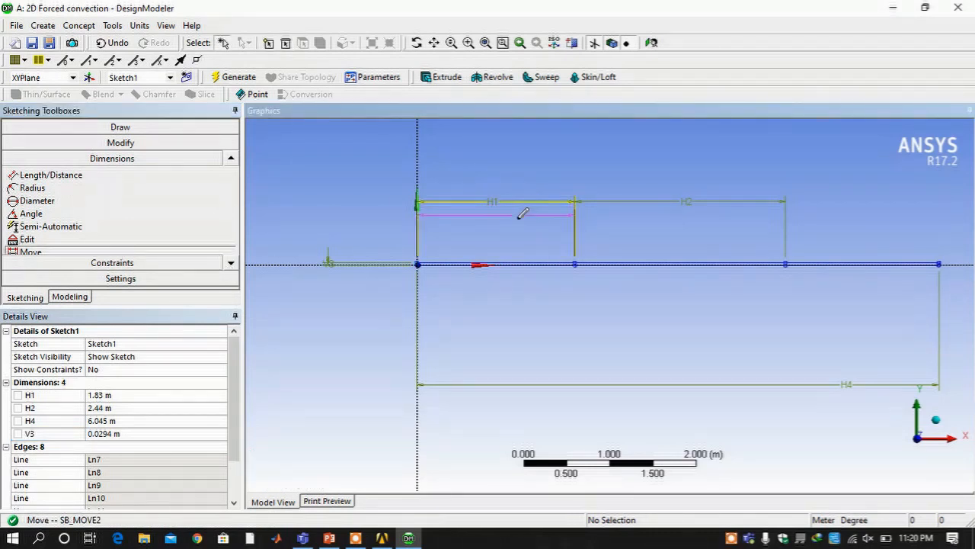
pyautogui.click(513, 253)
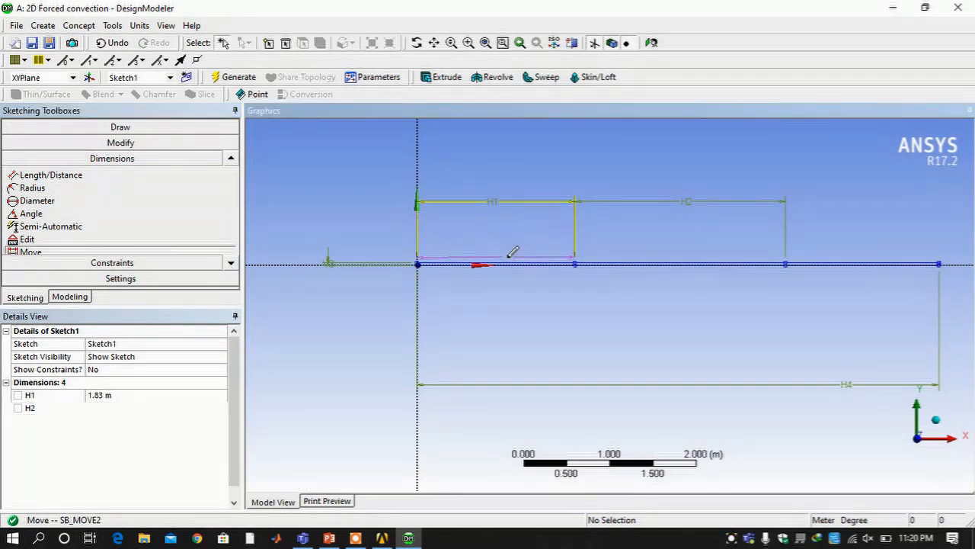
pyautogui.click(633, 203)
pyautogui.click(642, 251)
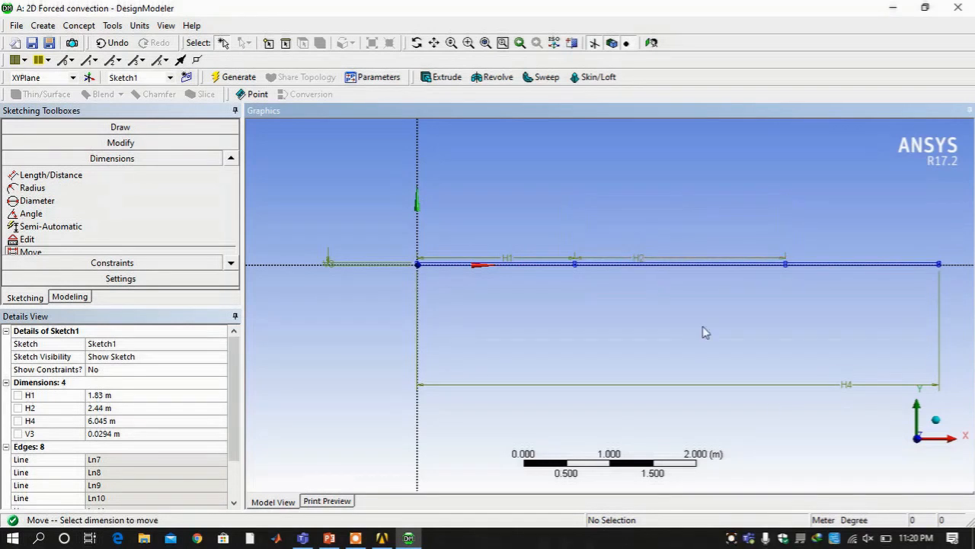
pyautogui.click(847, 384)
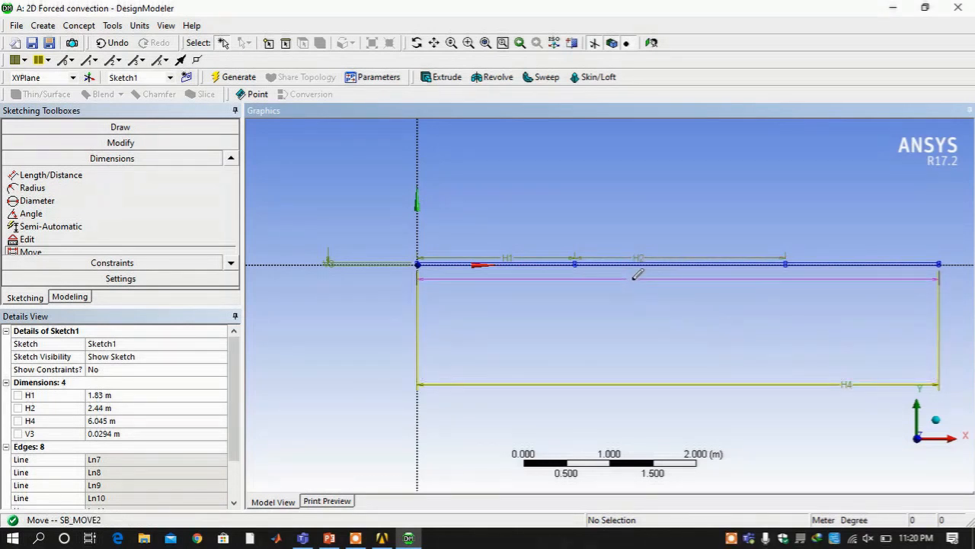
pyautogui.click(634, 272)
pyautogui.click(340, 261)
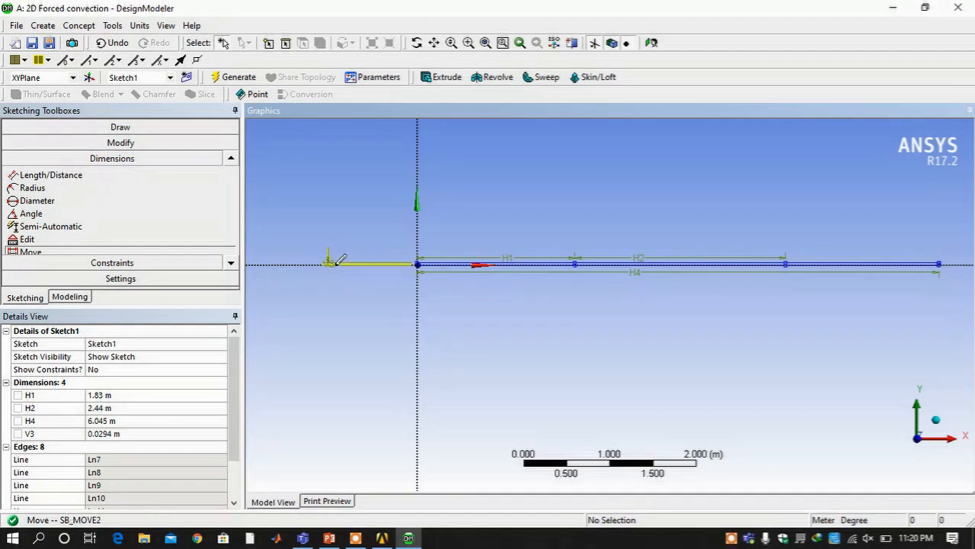
pyautogui.click(411, 273)
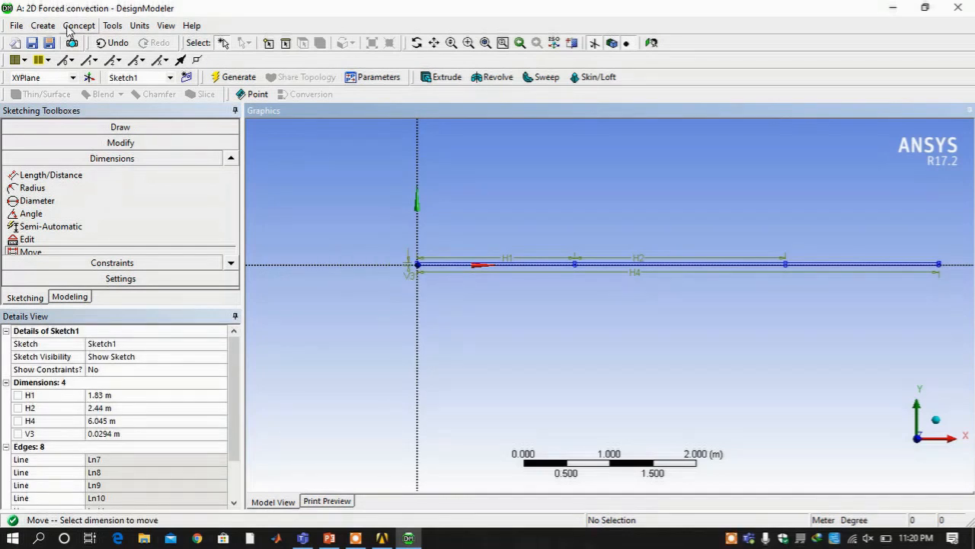
pyautogui.click(216, 81)
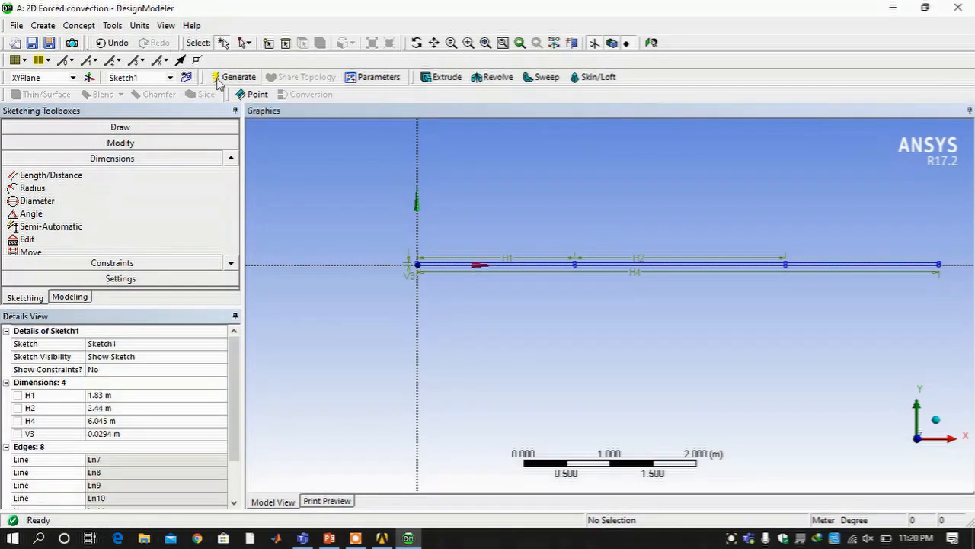
# Create a surface body from Sketch1 with Concept > Surfaces From Sketches and generate it
pyautogui.click(79, 25)
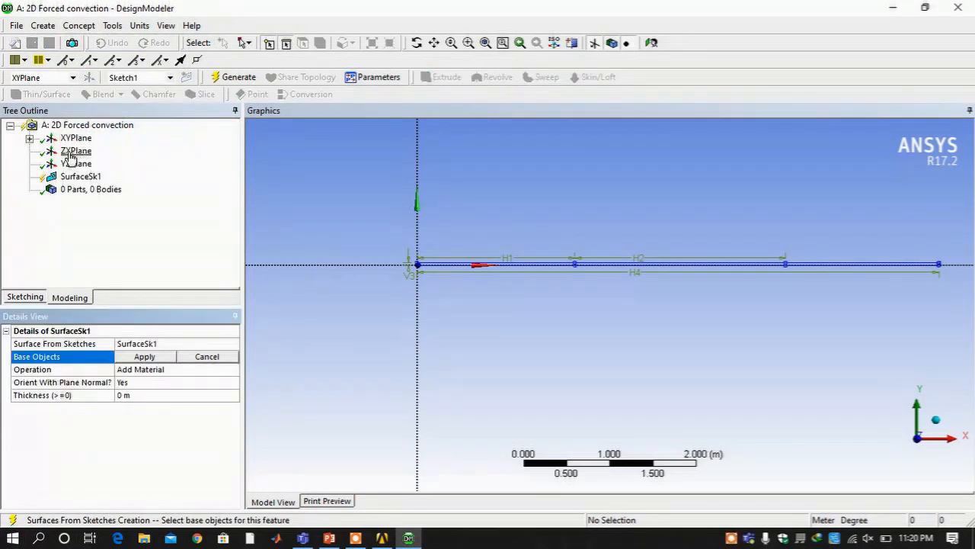
pyautogui.click(29, 138)
pyautogui.click(80, 152)
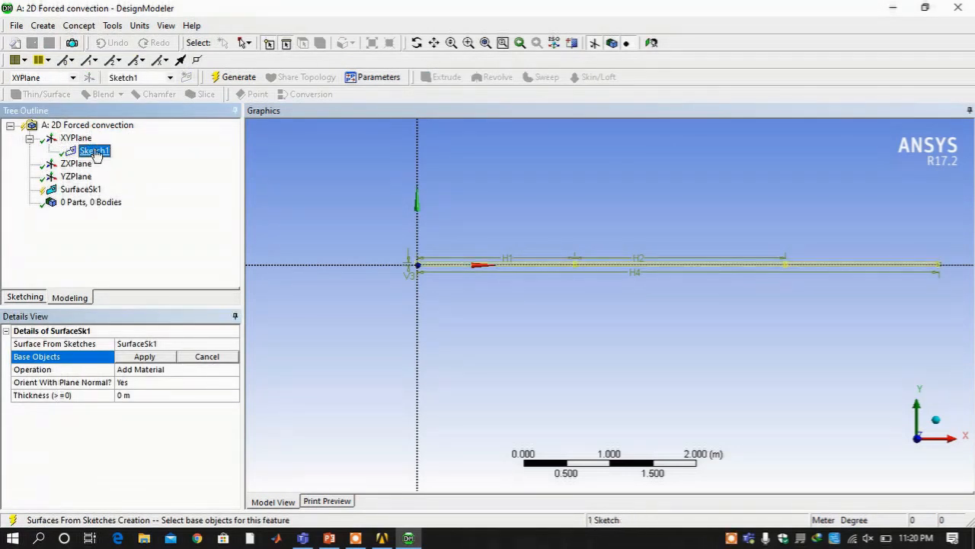
pyautogui.click(148, 356)
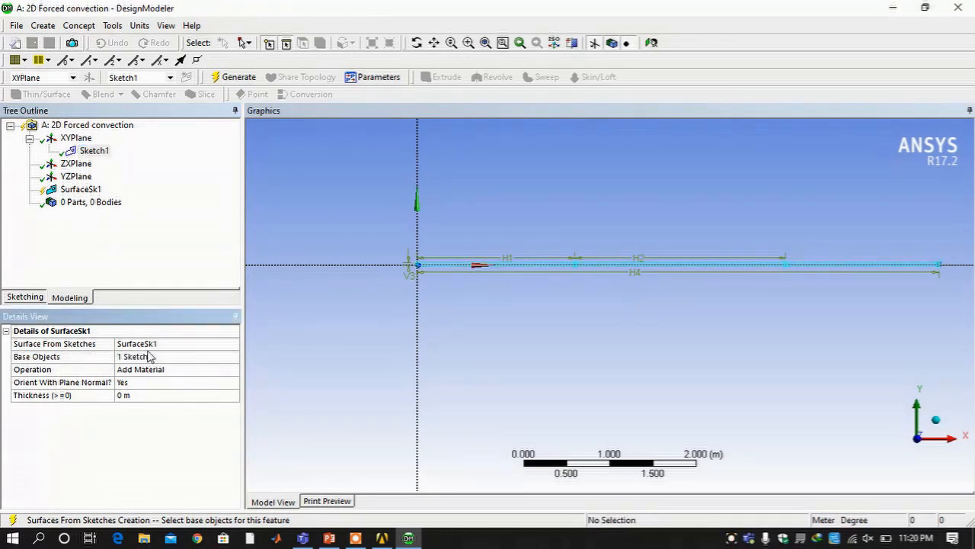
pyautogui.click(228, 77)
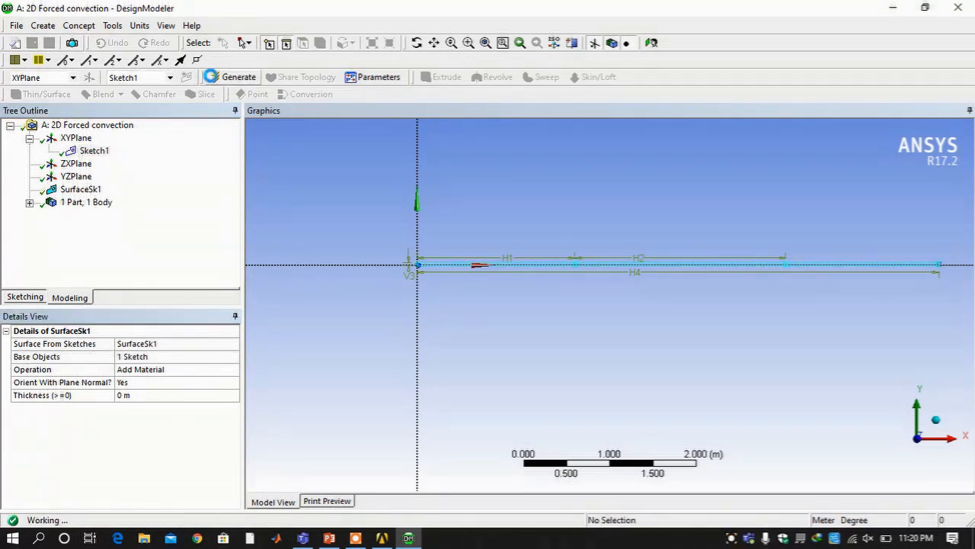
# Change the Surface Body's Fluid/Solid property from Solid to Fluid
pyautogui.scroll(3, 500, 259)
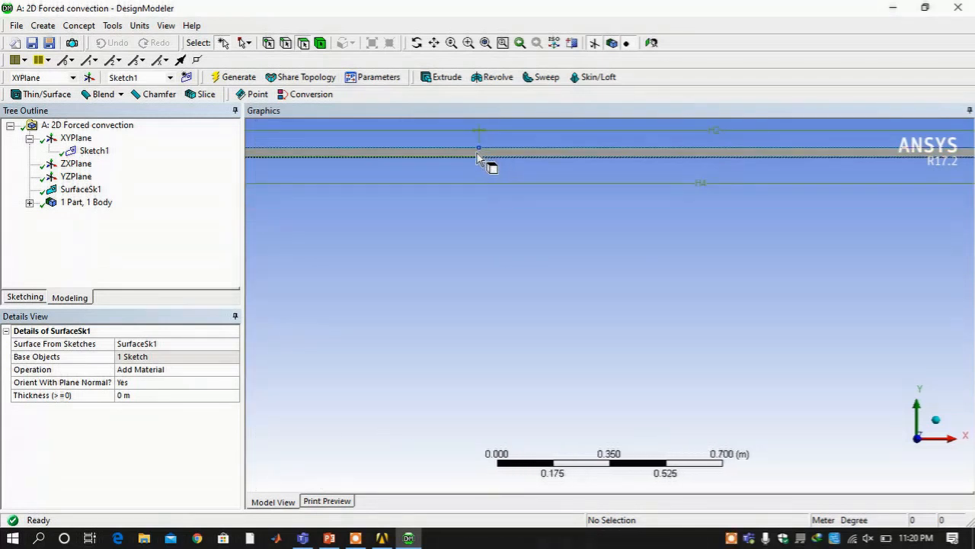
pyautogui.click(90, 151)
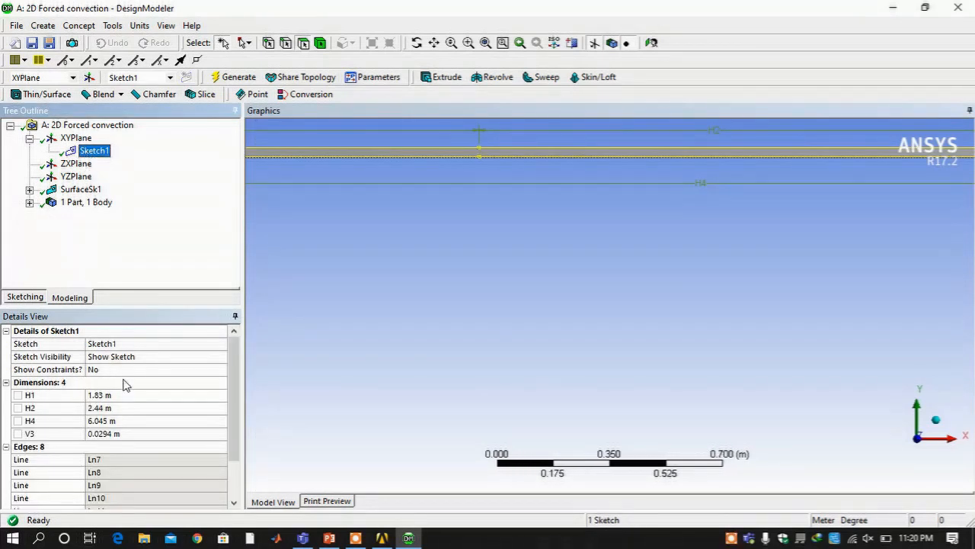
pyautogui.click(29, 203)
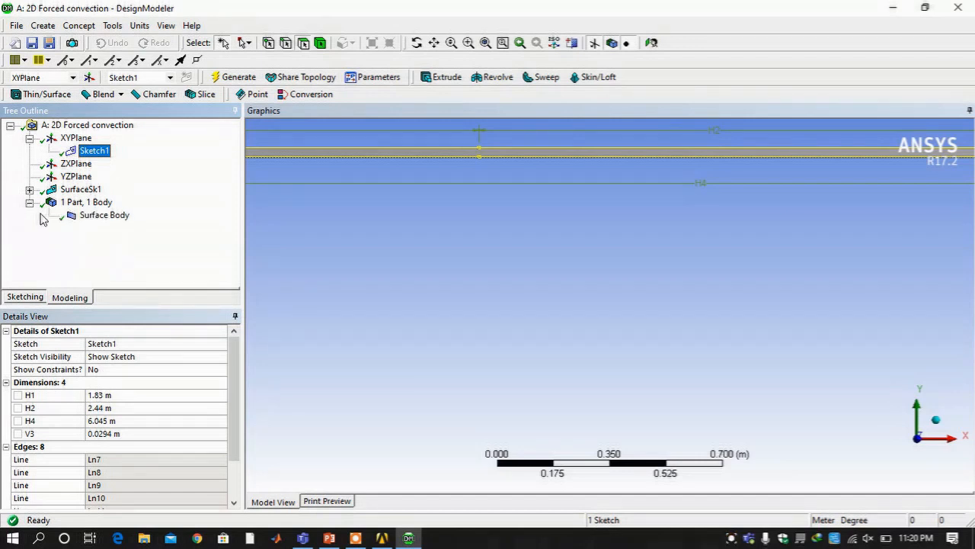
pyautogui.click(99, 215)
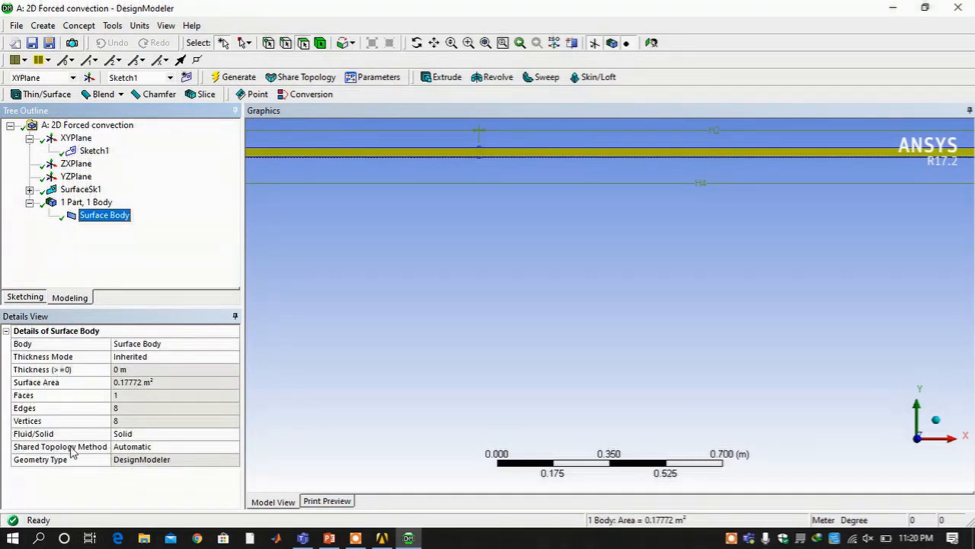
pyautogui.click(155, 434)
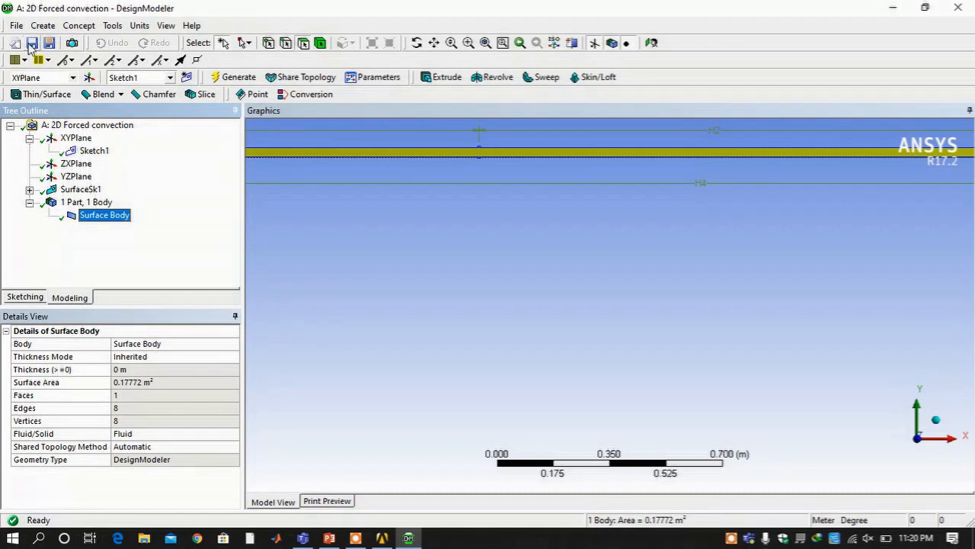
# From the Save dialog, create a new folder named Lecture on the Desktop
pyautogui.click(31, 44)
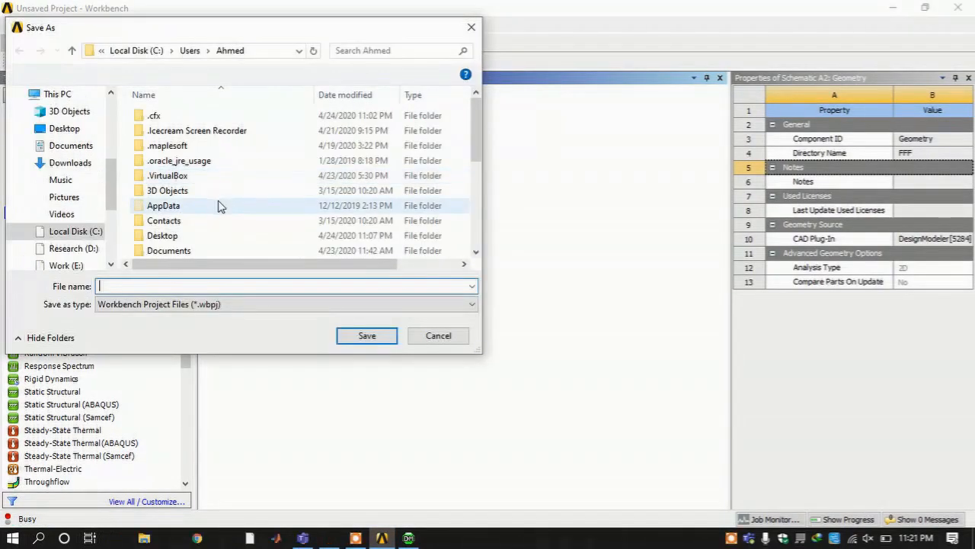
pyautogui.click(79, 129)
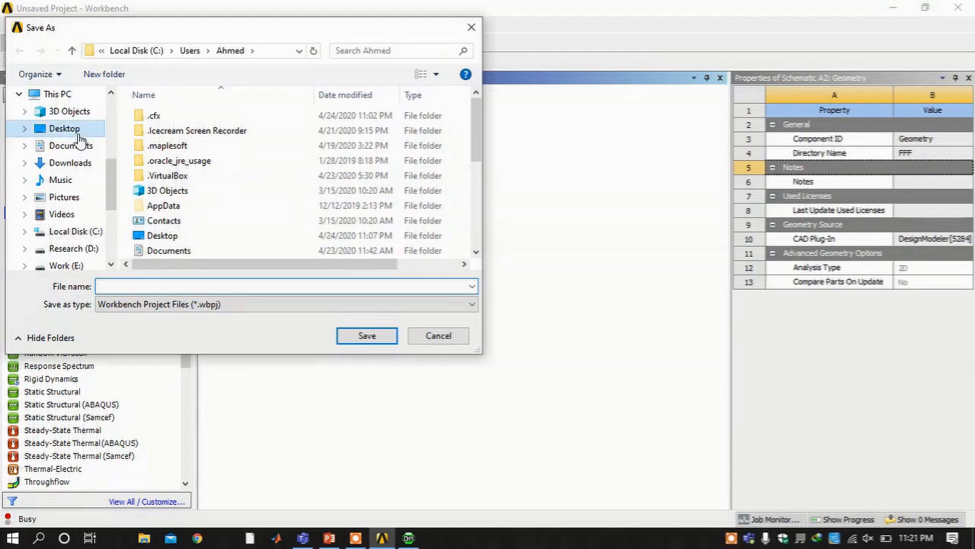
pyautogui.click(95, 74)
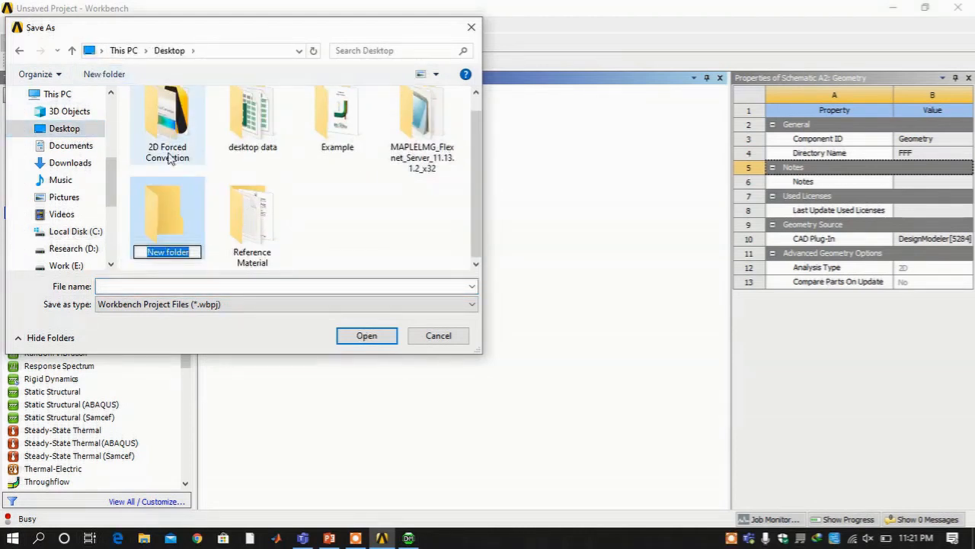
pyautogui.click(244, 263)
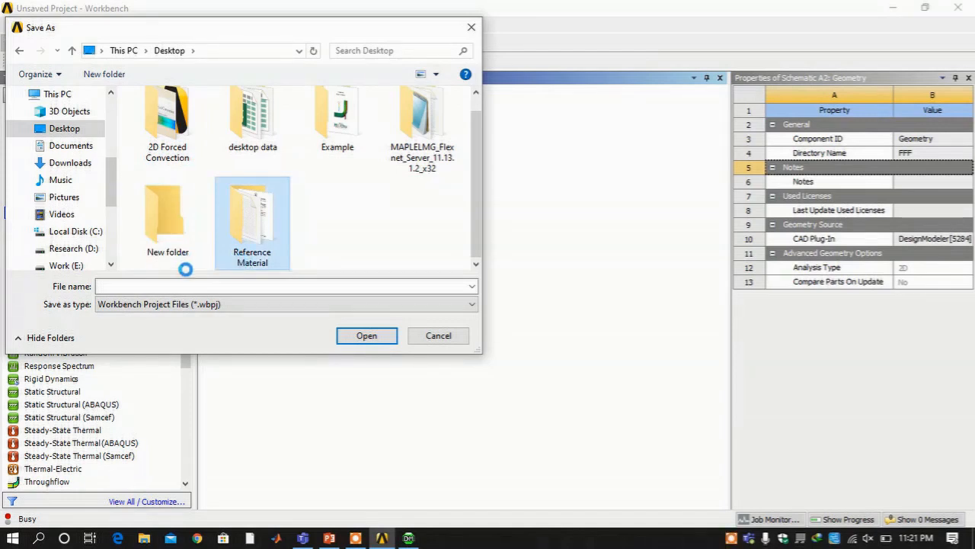
pyautogui.click(148, 263)
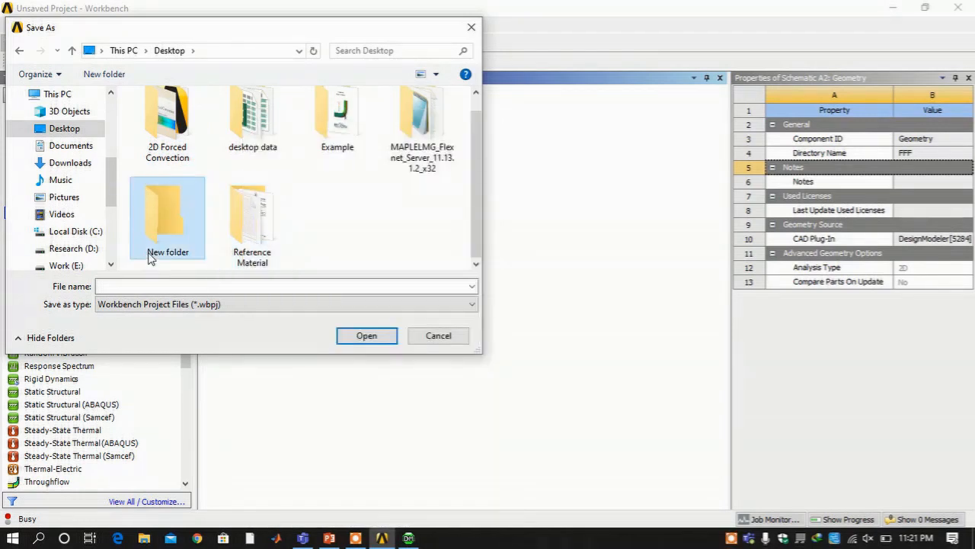
pyautogui.rightClick(150, 259)
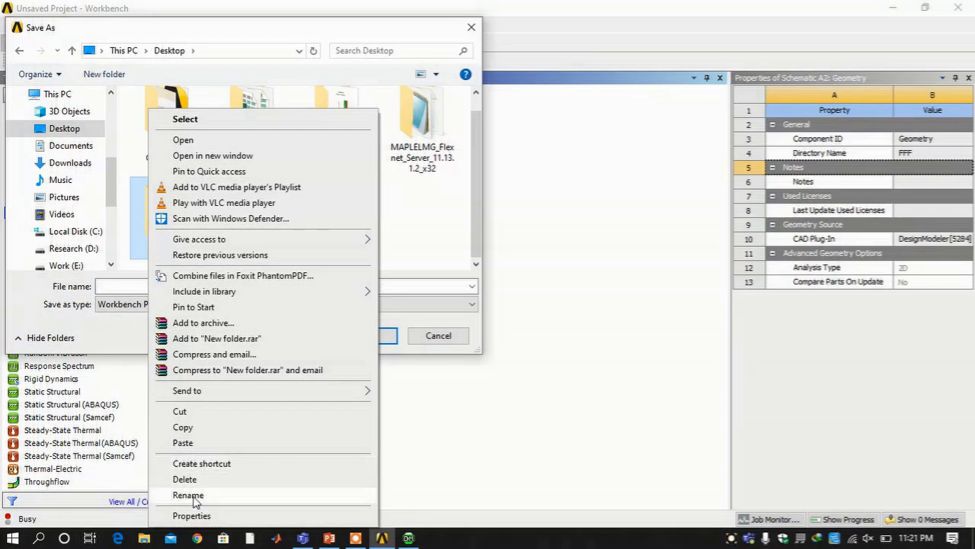
pyautogui.click(192, 497)
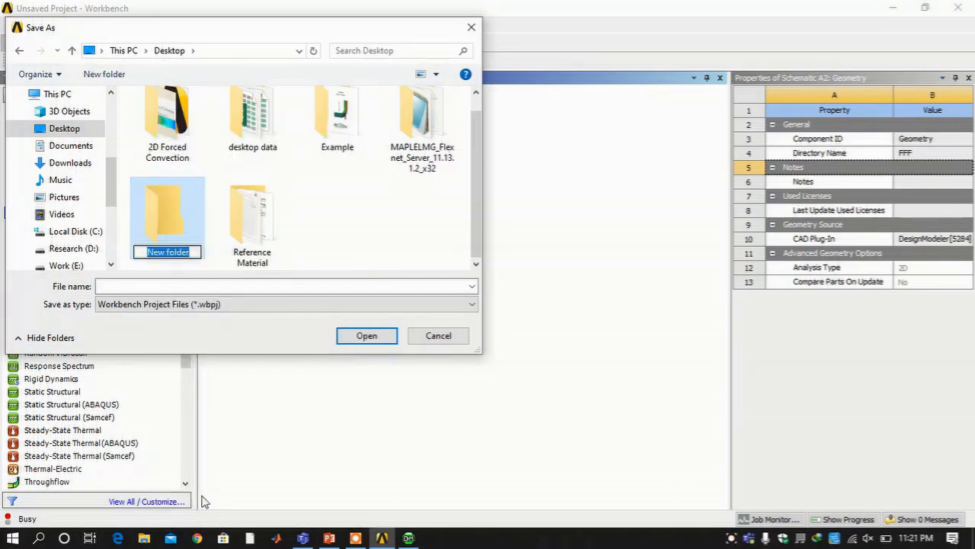
pyautogui.write('Lecture')
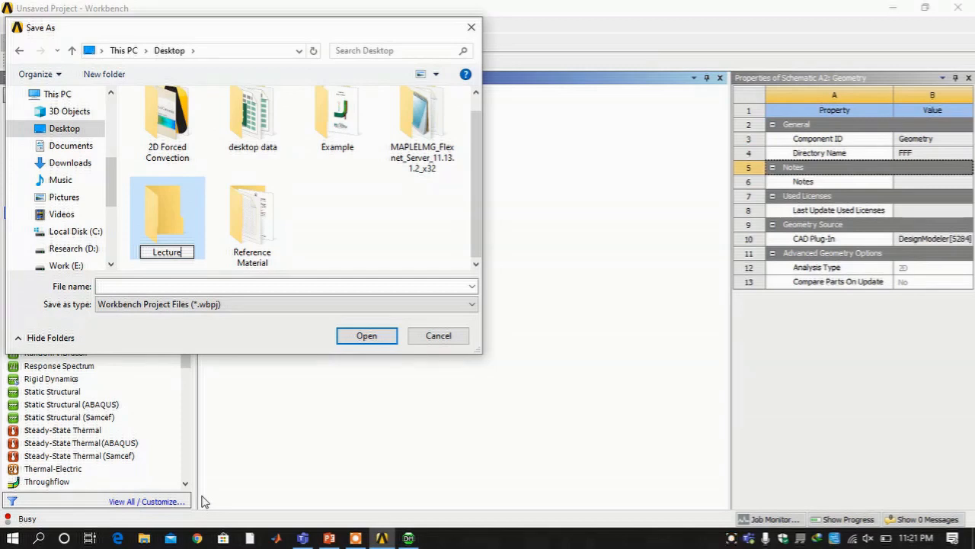
pyautogui.press('Return')
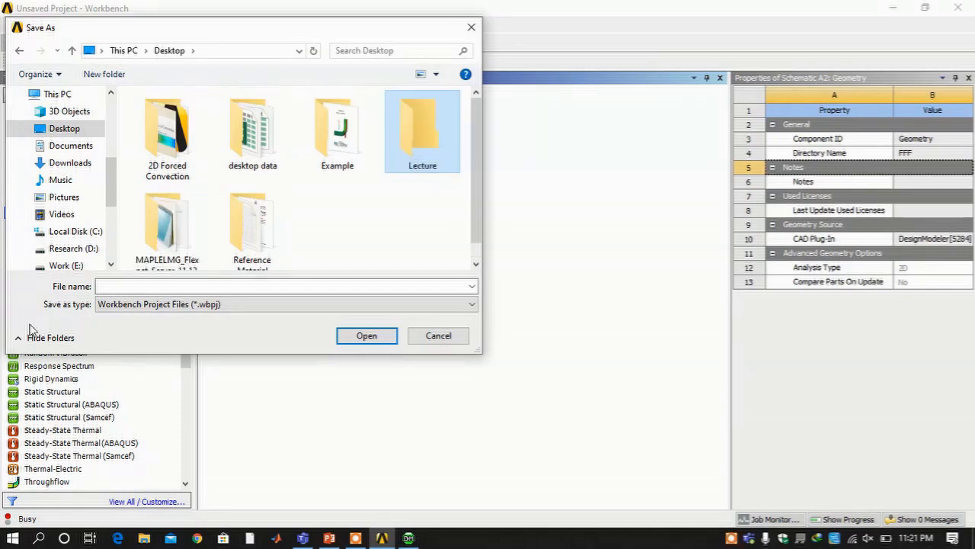
# Save the project inside Lecture as '2D forced convection in pipe'
pyautogui.doubleClick(414, 135)
pyautogui.click(243, 285)
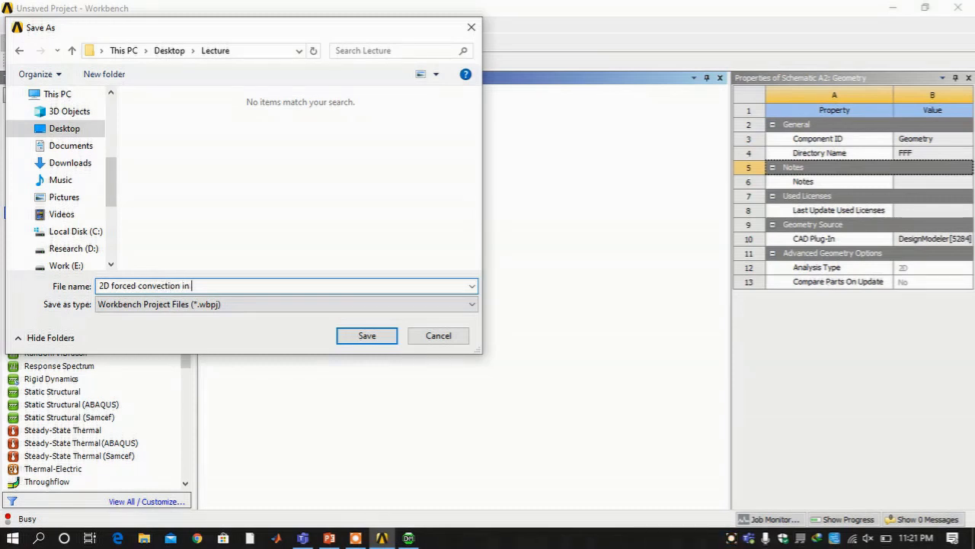
pyautogui.press('Return')
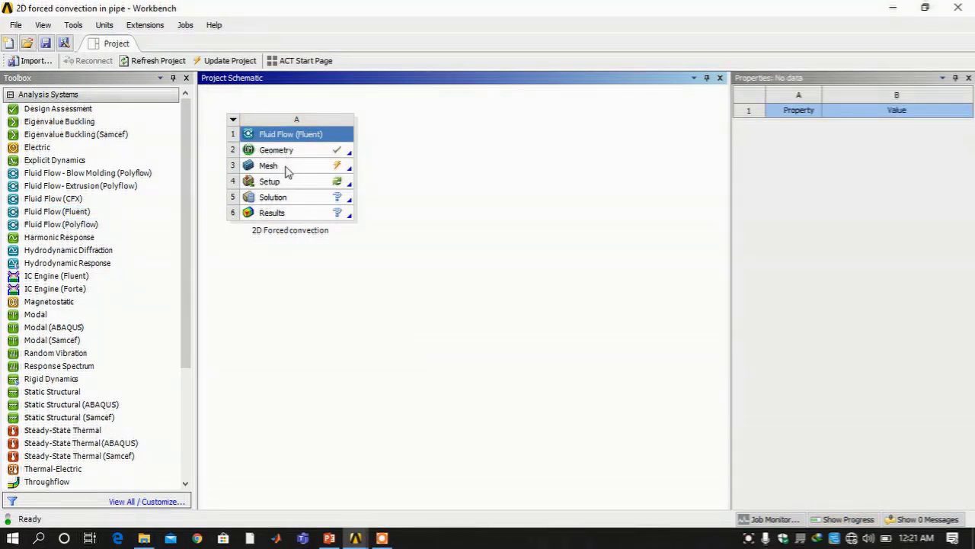
# Update the Mesh cell (A3), then Edit it to launch ANSYS Meshing
pyautogui.click(287, 171)
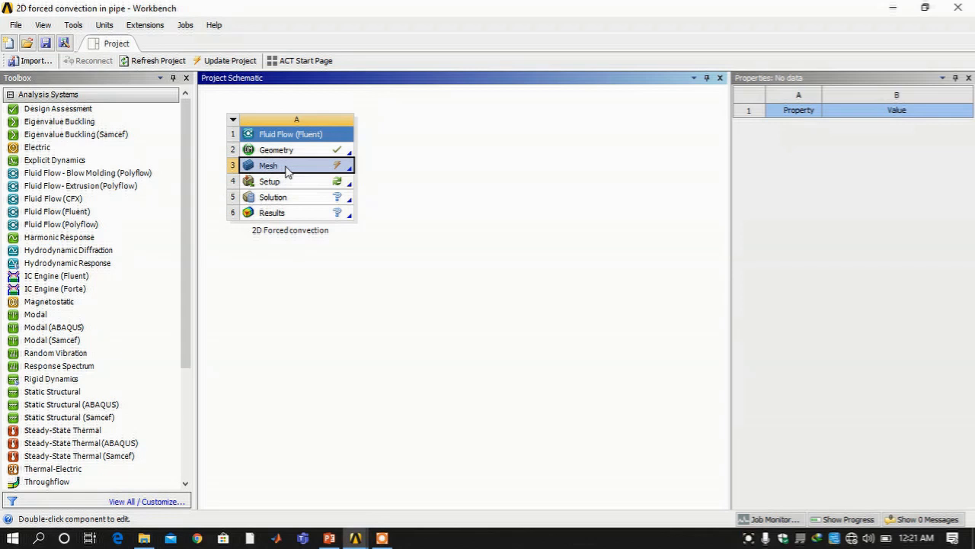
pyautogui.rightClick(285, 169)
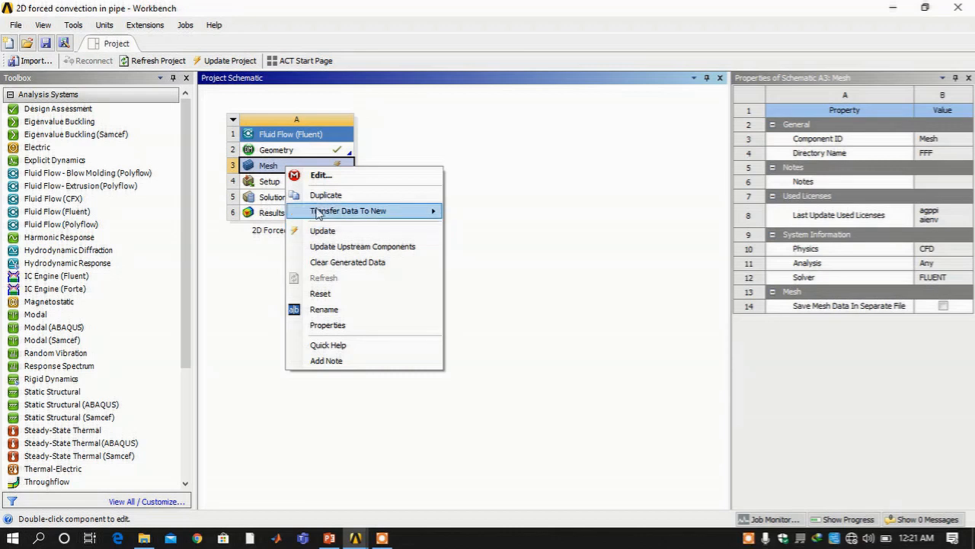
pyautogui.moveTo(318, 213)
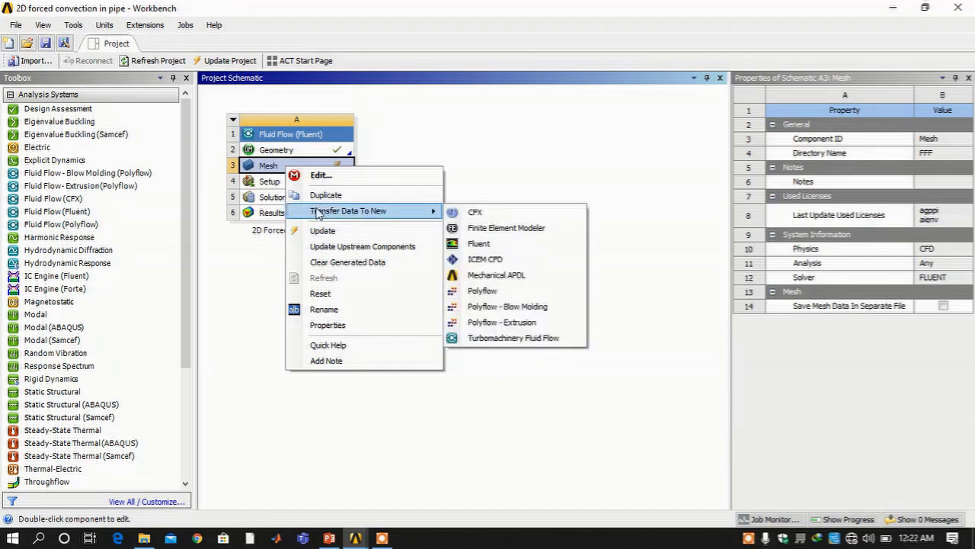
pyautogui.click(322, 230)
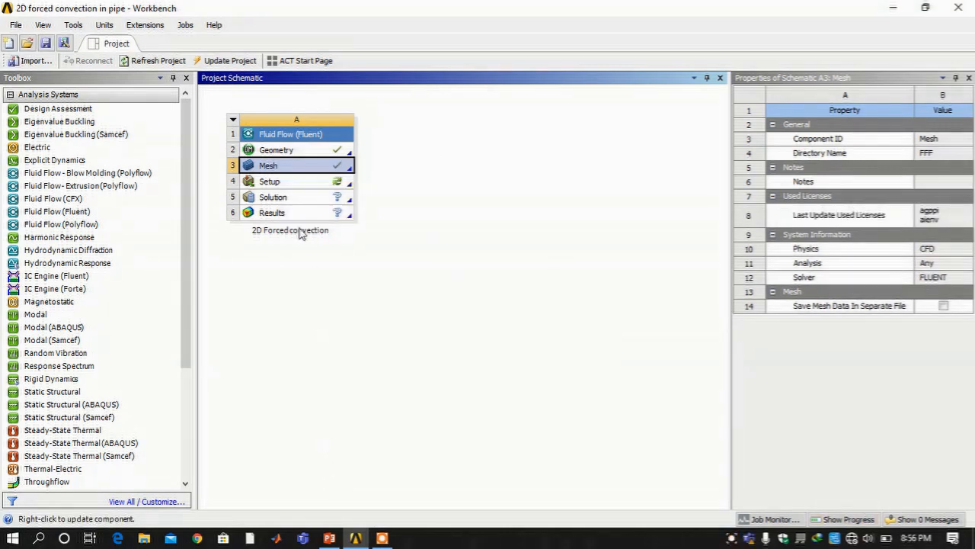
pyautogui.rightClick(270, 167)
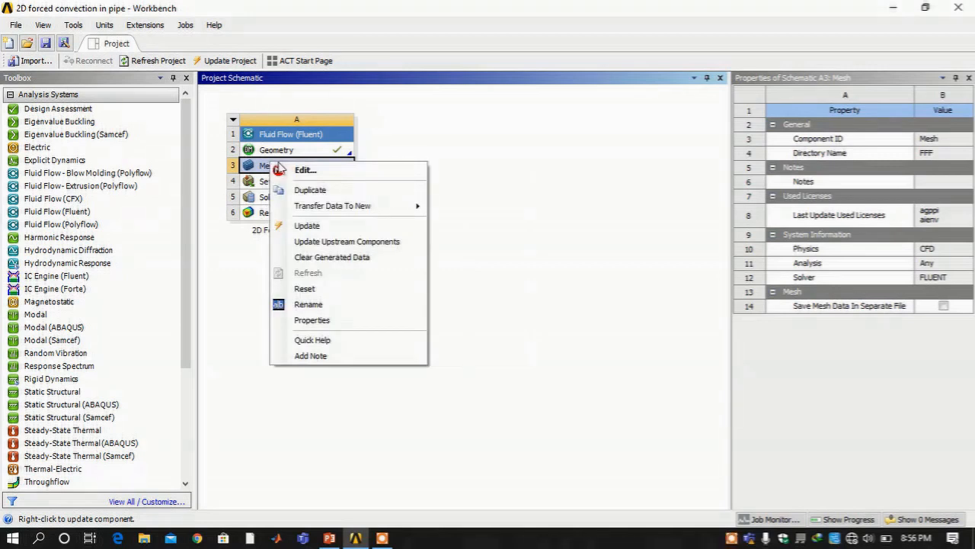
pyautogui.click(295, 169)
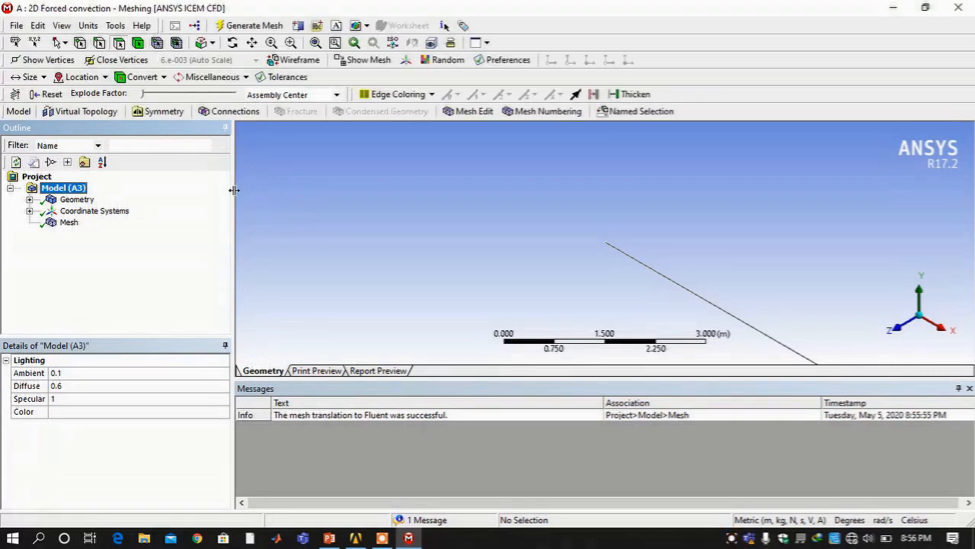
# Generate the mesh with the pipe viewed face-on and zoomed to fit
pyautogui.click(64, 226)
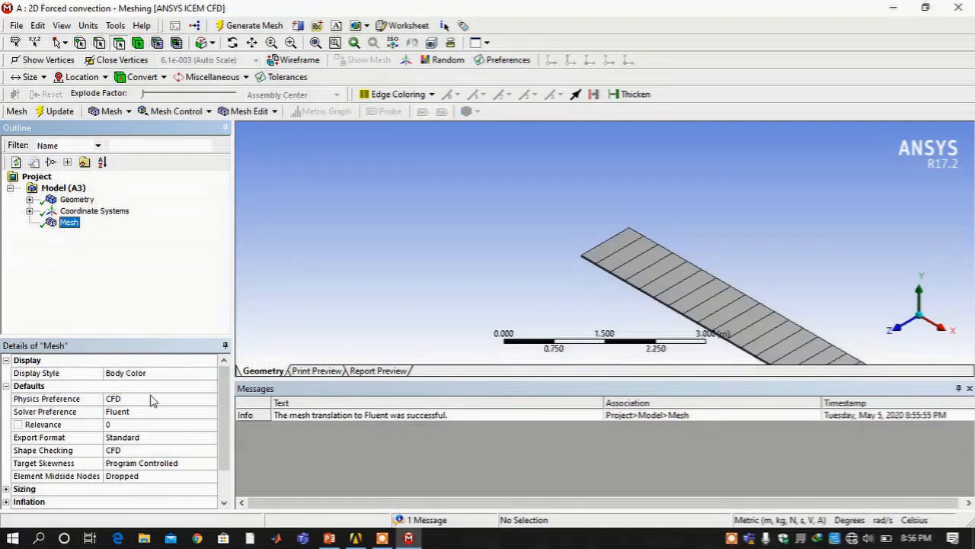
pyautogui.scroll(-1, 104, 475)
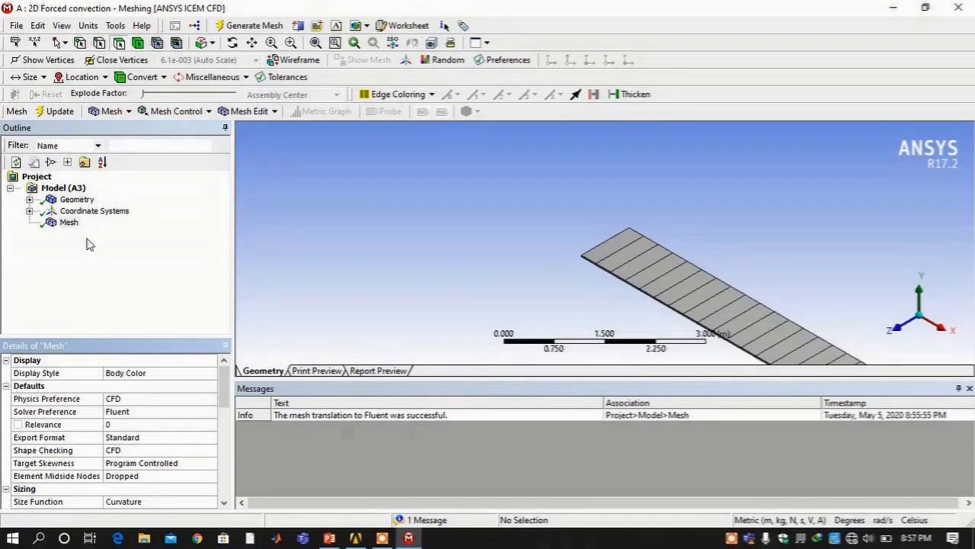
pyautogui.click(897, 333)
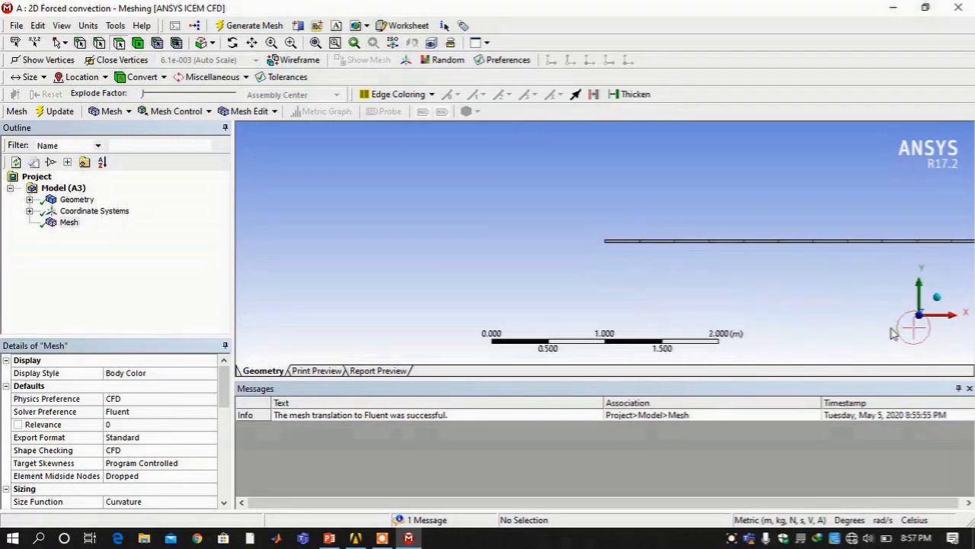
pyautogui.click(315, 43)
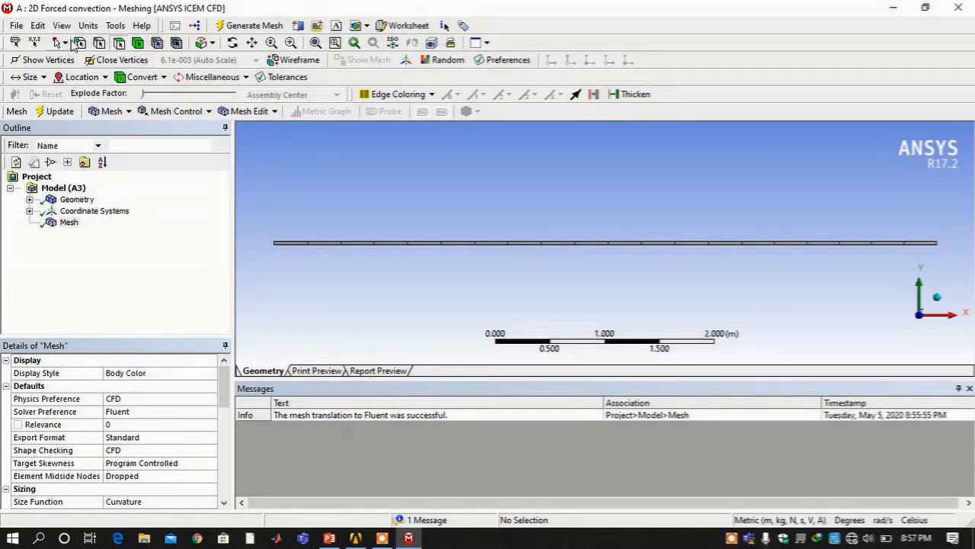
pyautogui.click(125, 112)
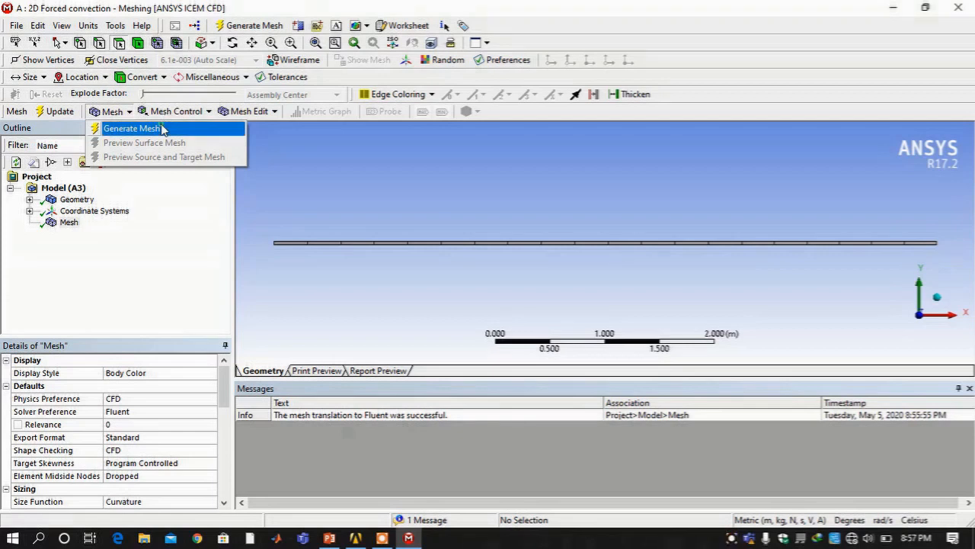
pyautogui.click(160, 128)
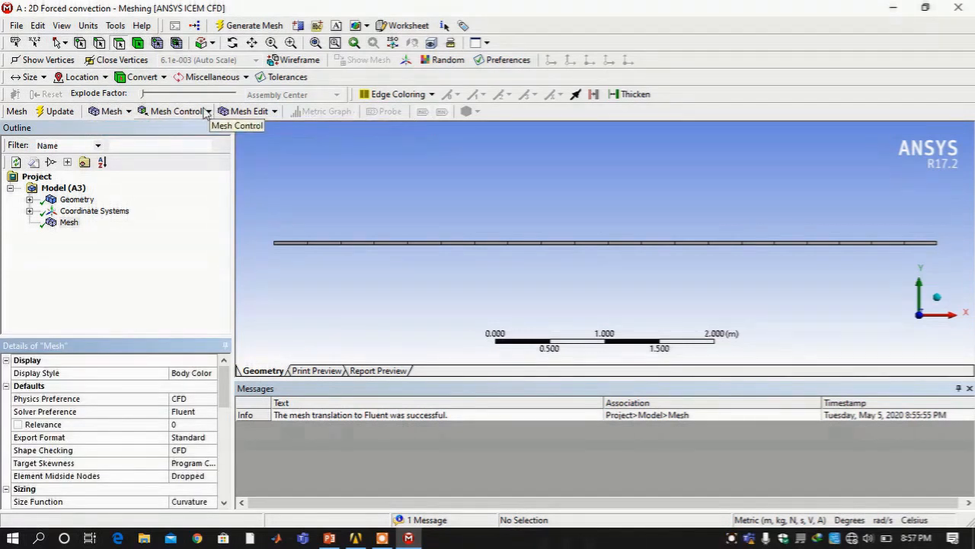
# Add a mapped quadrilateral Face Meshing control on the pipe's single face
pyautogui.click(206, 112)
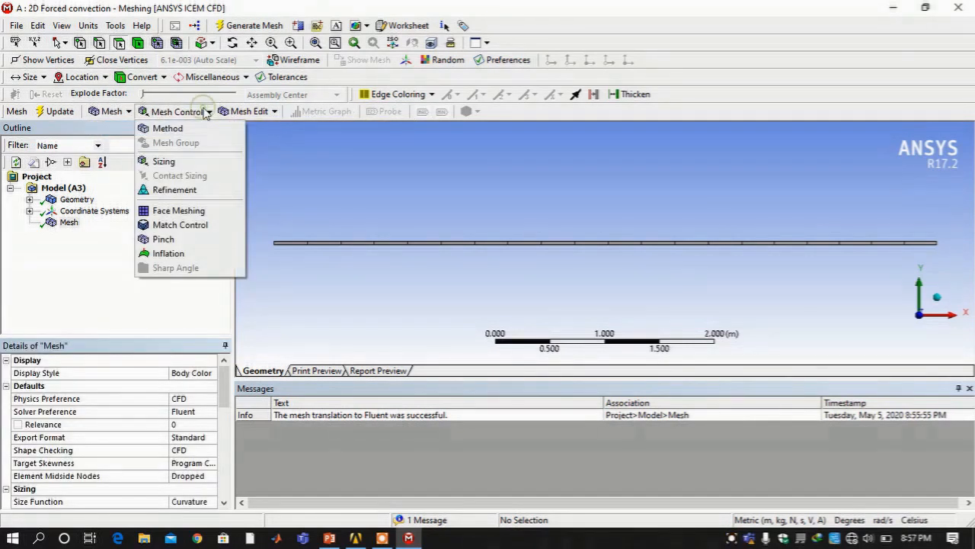
pyautogui.click(178, 214)
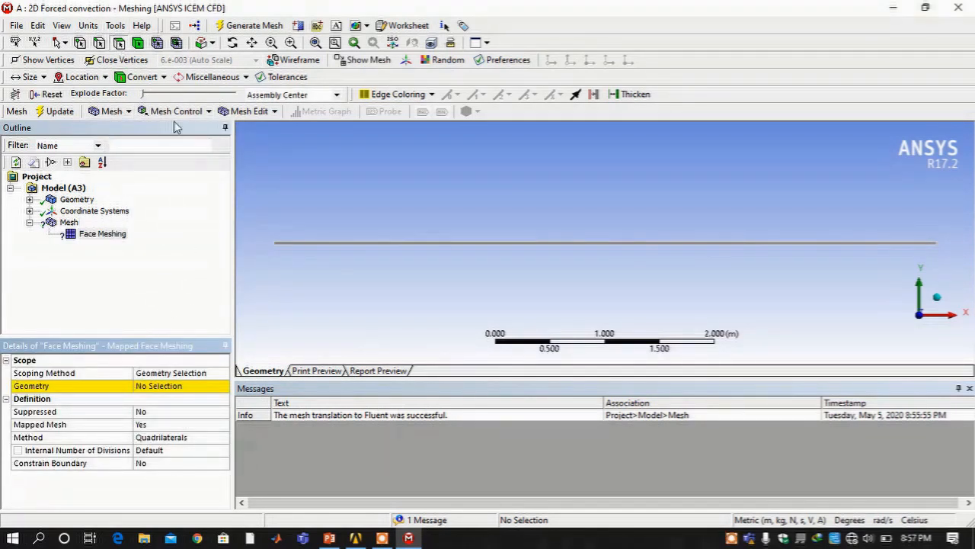
pyautogui.click(435, 242)
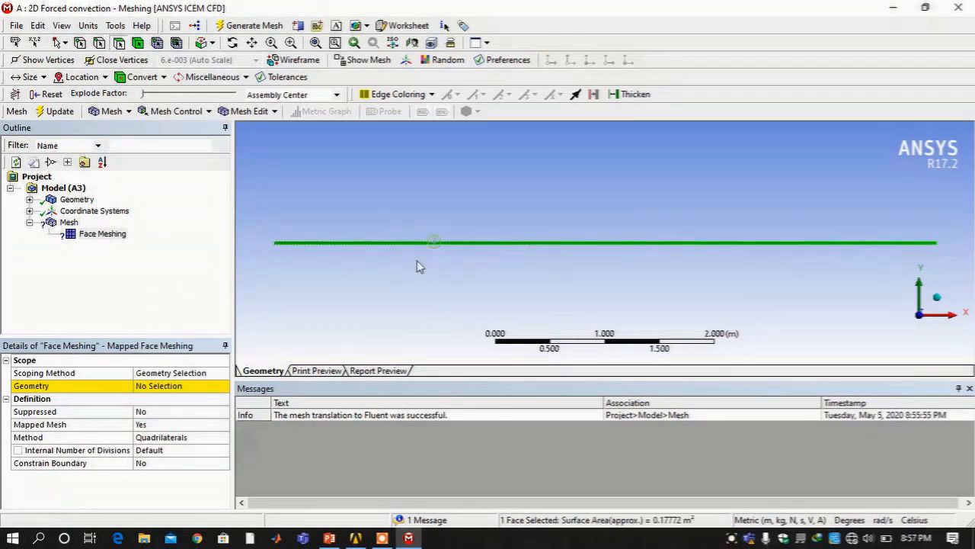
pyautogui.click(149, 386)
pyautogui.click(152, 386)
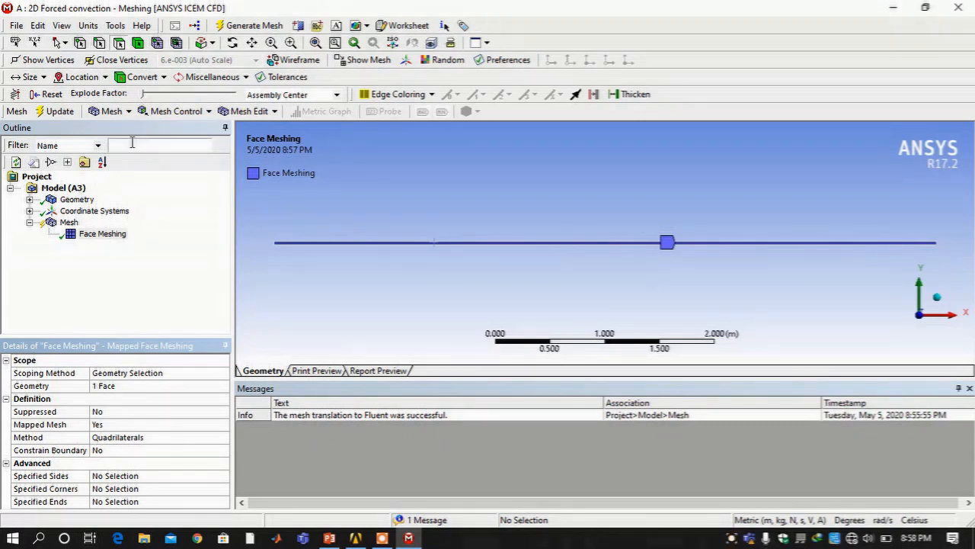
# Regenerate the mesh with the face control and select the pipe's left end edge
pyautogui.click(223, 26)
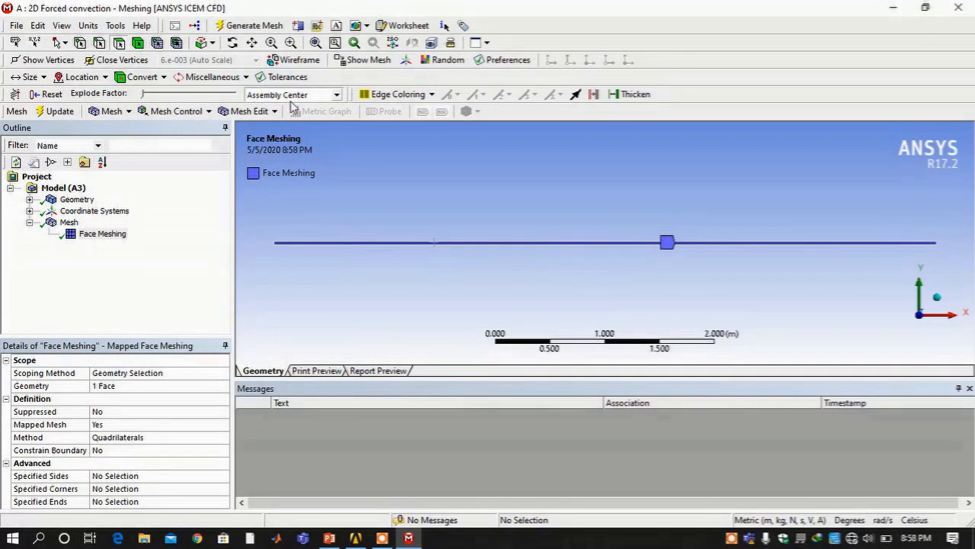
pyautogui.click(290, 43)
pyautogui.moveTo(272, 231); pyautogui.dragTo(289, 262)
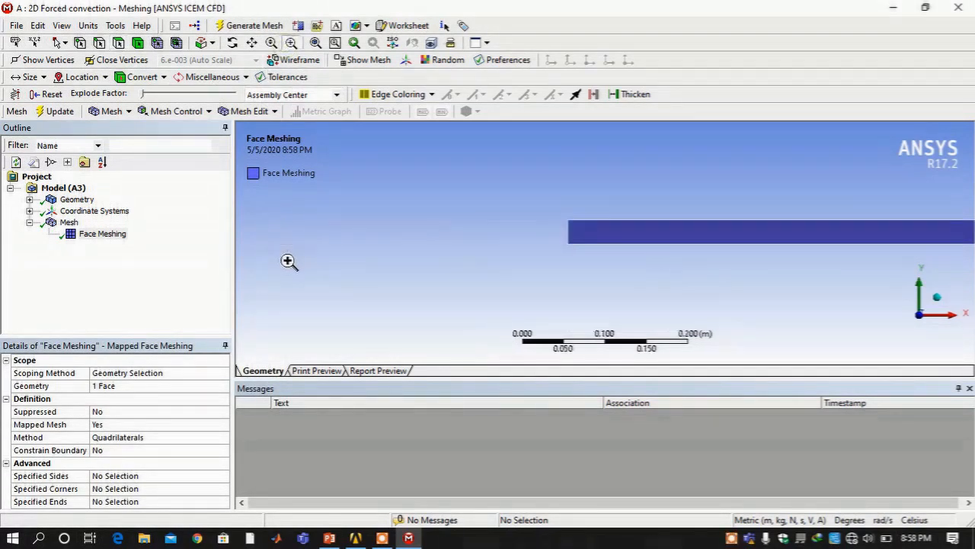
pyautogui.click(99, 44)
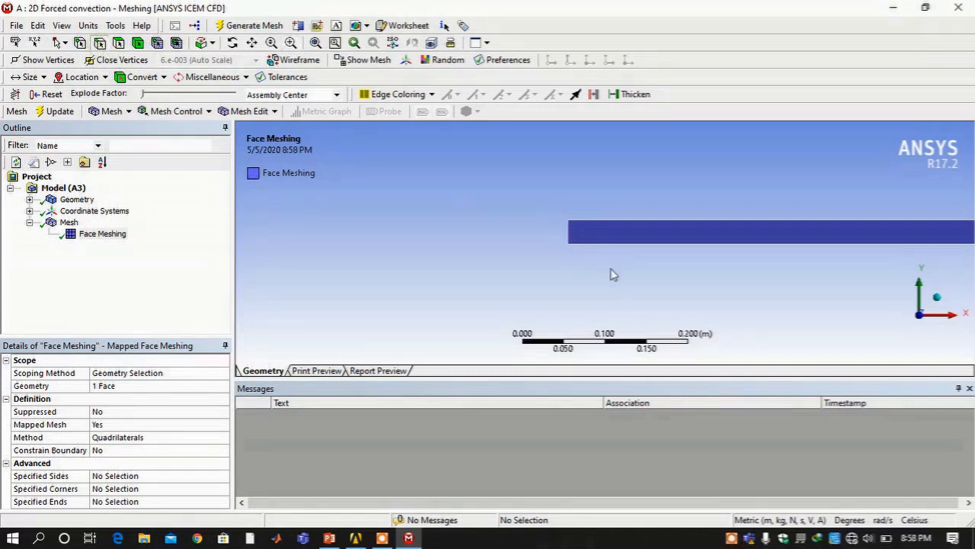
pyautogui.click(568, 233)
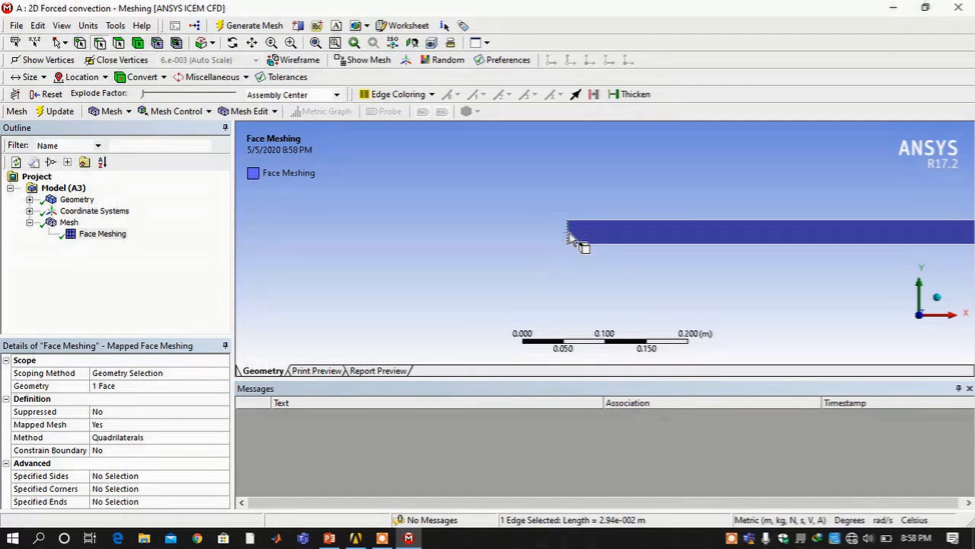
# Zoom to the pipe's right end and add its end edge to the selection
pyautogui.click(291, 44)
pyautogui.click(315, 44)
pyautogui.moveTo(368, 220); pyautogui.dragTo(399, 273)
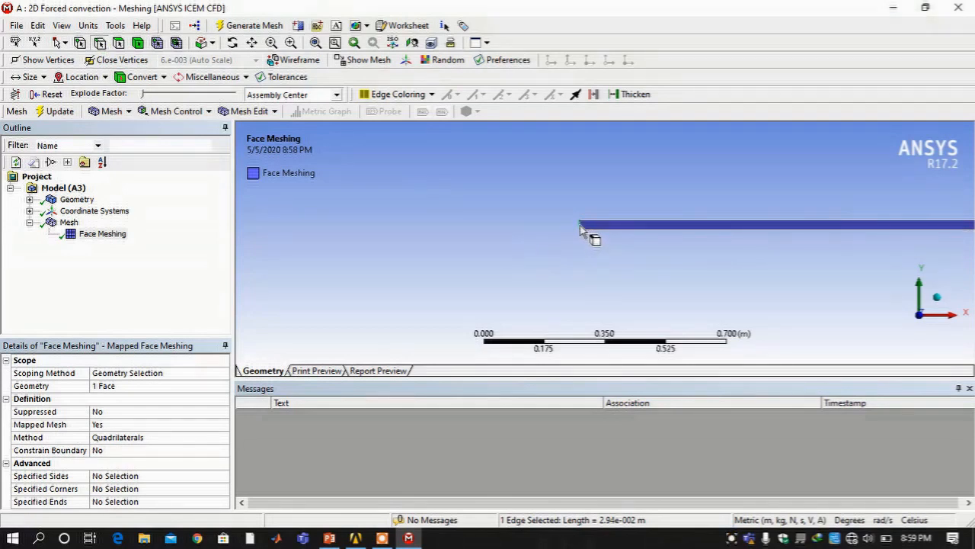
pyautogui.click(317, 45)
pyautogui.click(291, 43)
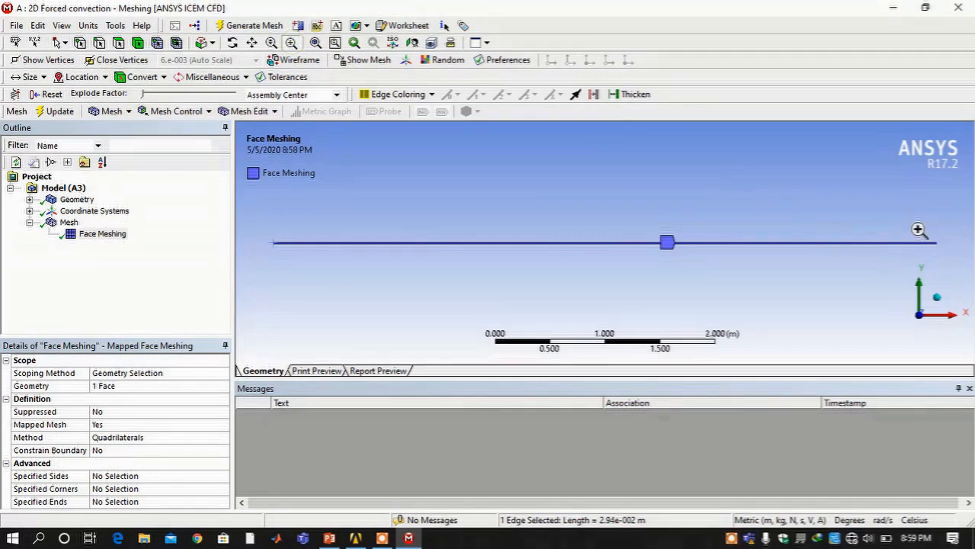
pyautogui.moveTo(937, 238); pyautogui.dragTo(947, 250)
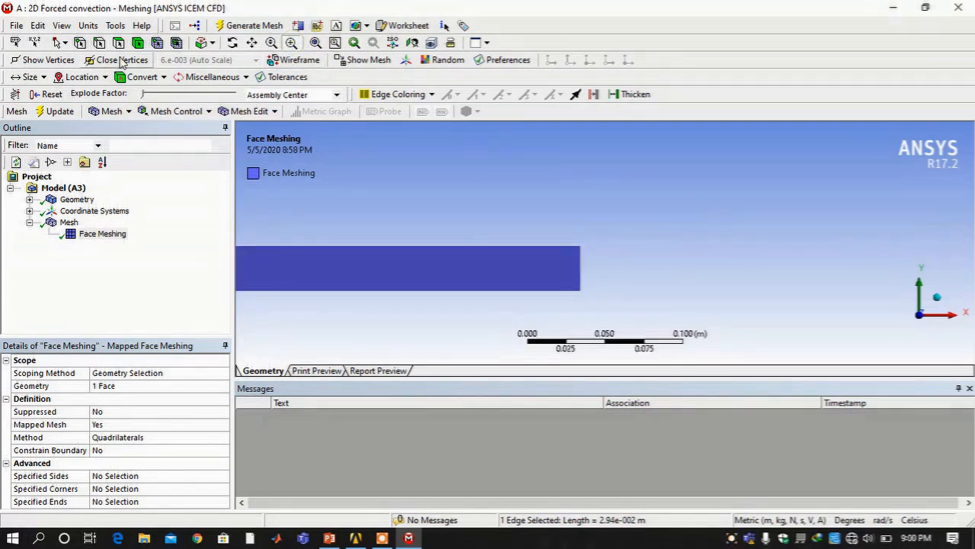
pyautogui.click(99, 42)
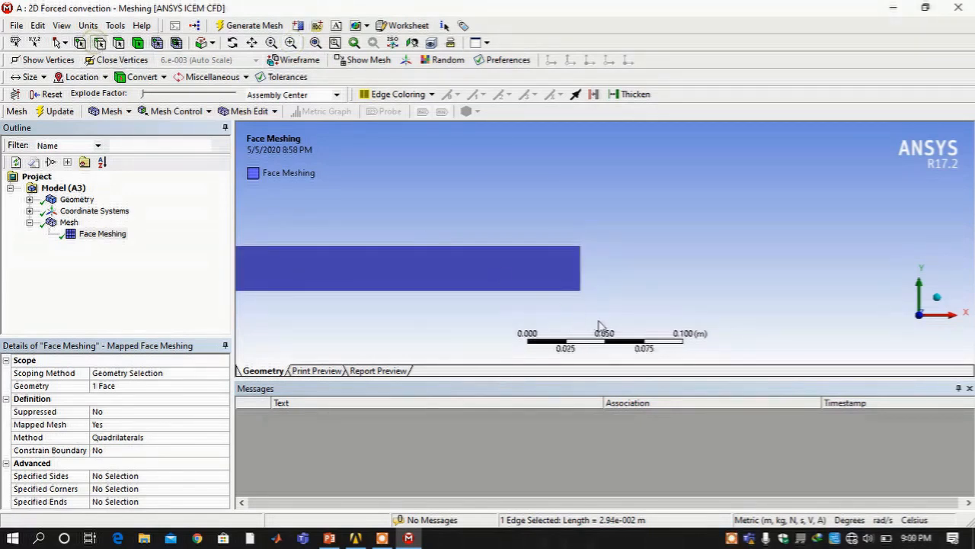
pyautogui.keyDown('ctrl'); pyautogui.click(579, 273); pyautogui.keyUp('ctrl')
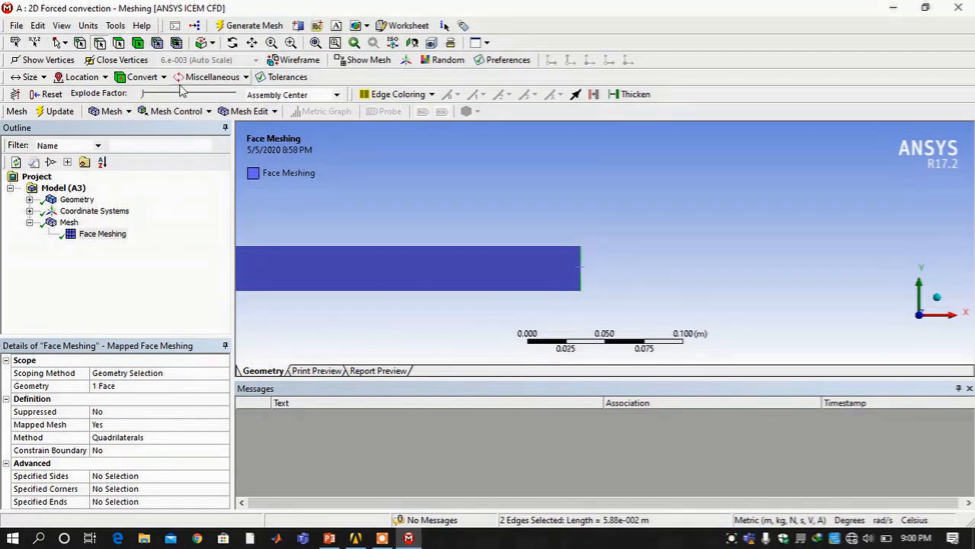
pyautogui.click(200, 113)
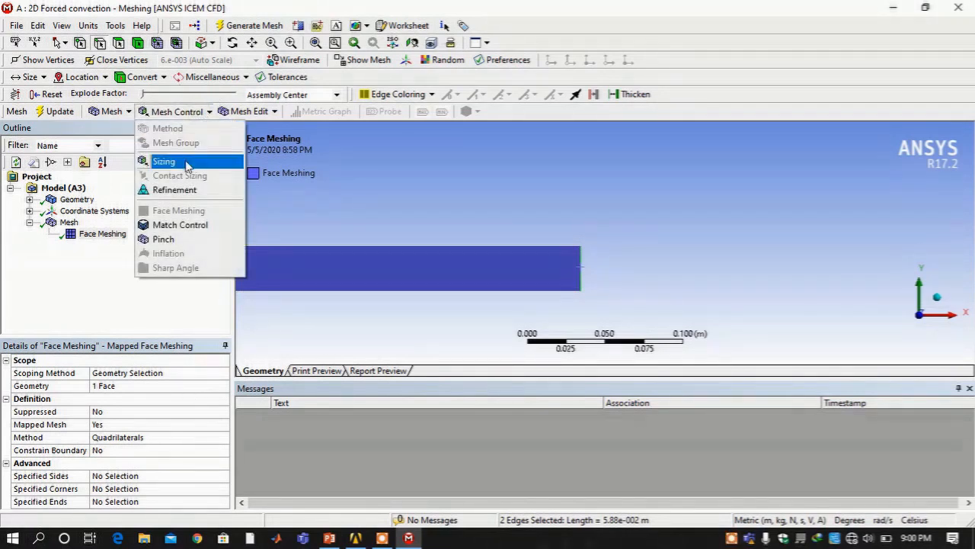
# Size the two end edges at 30 divisions each and regenerate the mesh
pyautogui.click(187, 162)
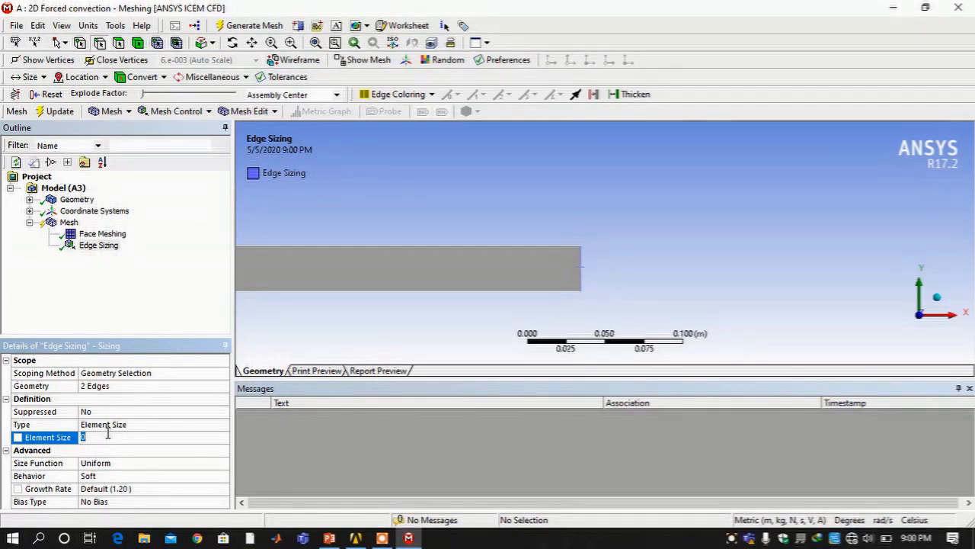
pyautogui.click(120, 426)
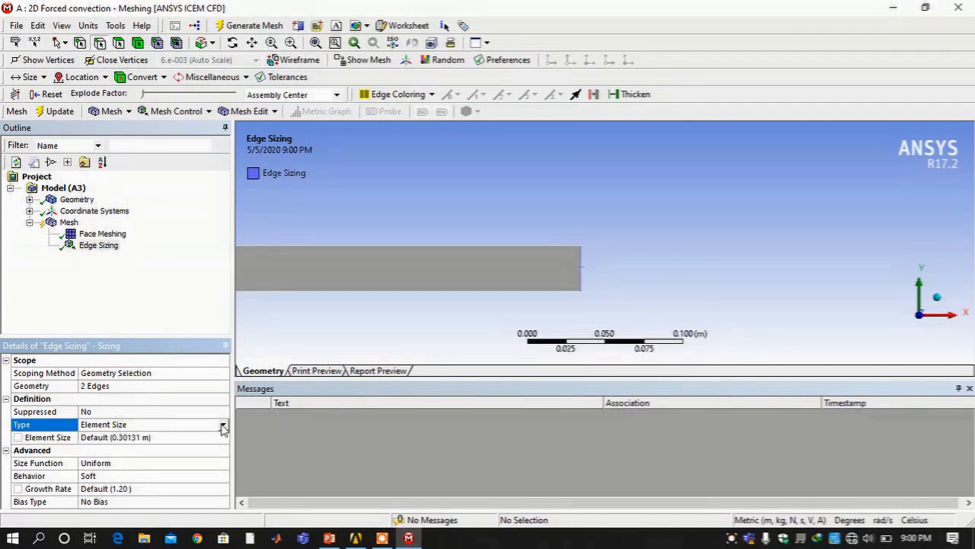
pyautogui.click(222, 424)
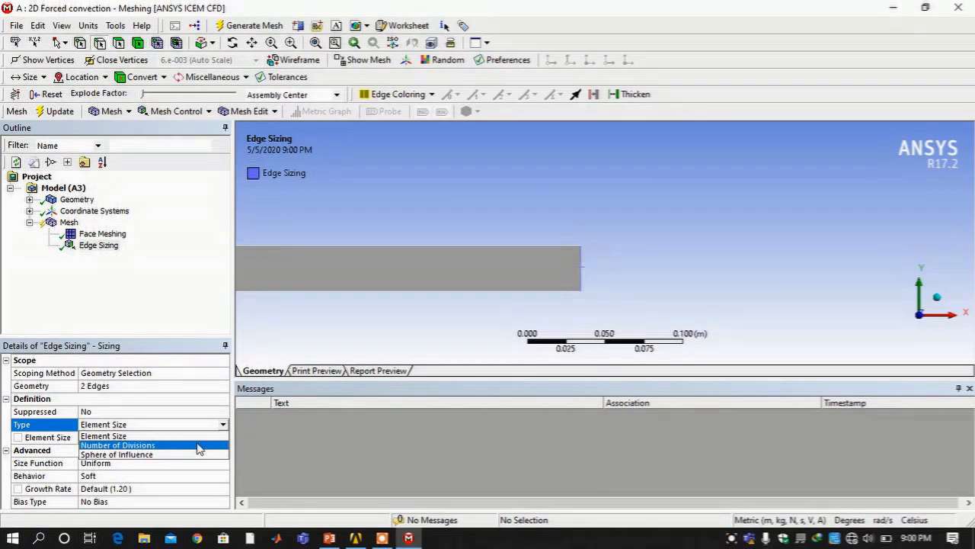
pyautogui.click(198, 447)
pyautogui.click(162, 440)
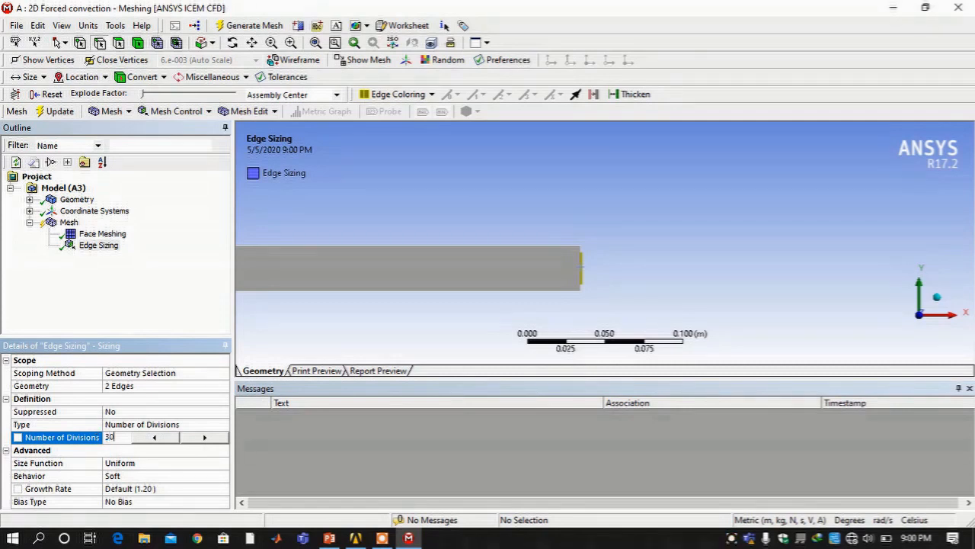
pyautogui.press('Return')
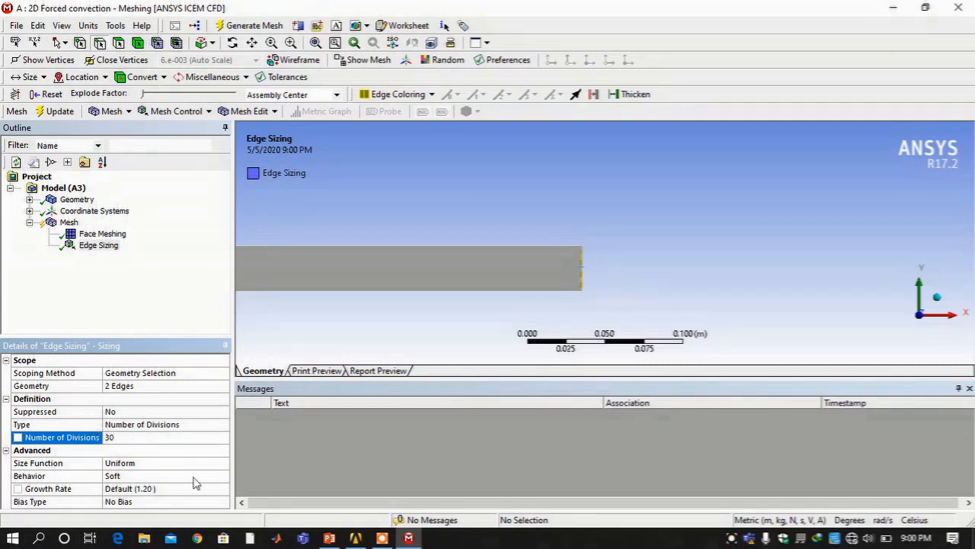
pyautogui.click(233, 26)
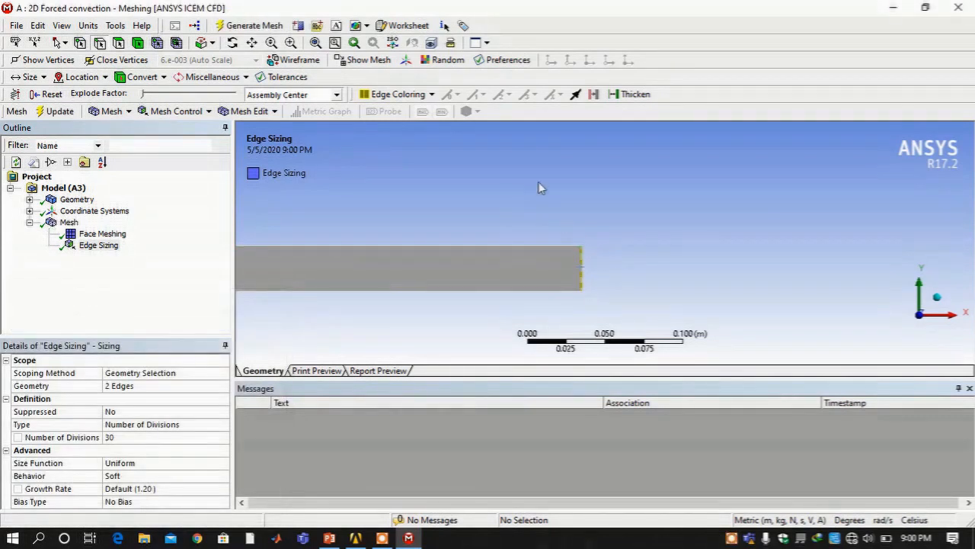
# Select the six long edges and give them an edge sizing of 0.03 m element size
pyautogui.click(316, 42)
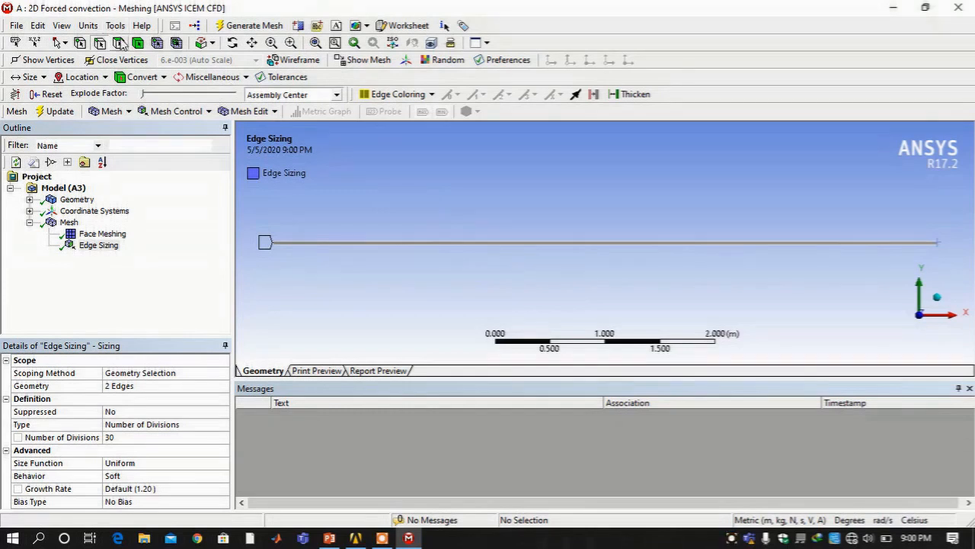
pyautogui.click(446, 243)
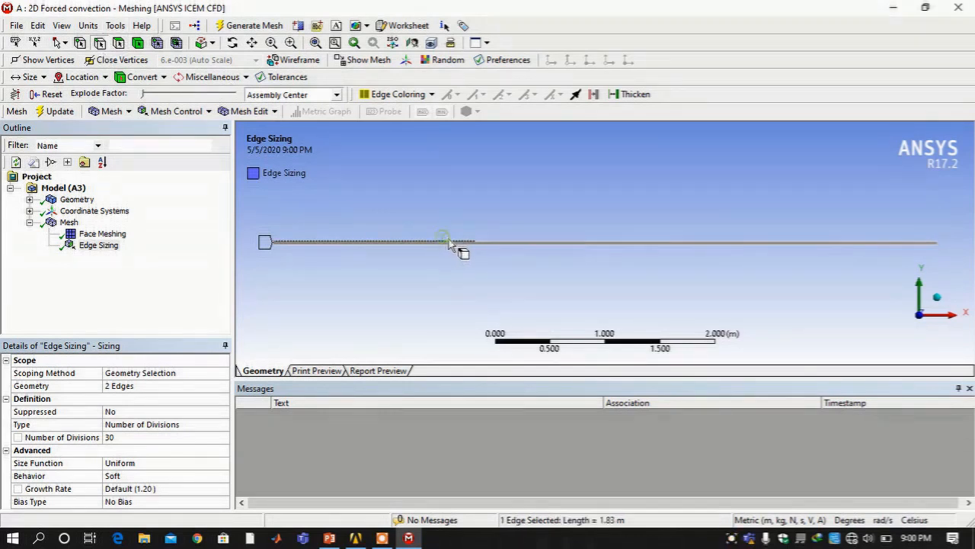
pyautogui.click(621, 243)
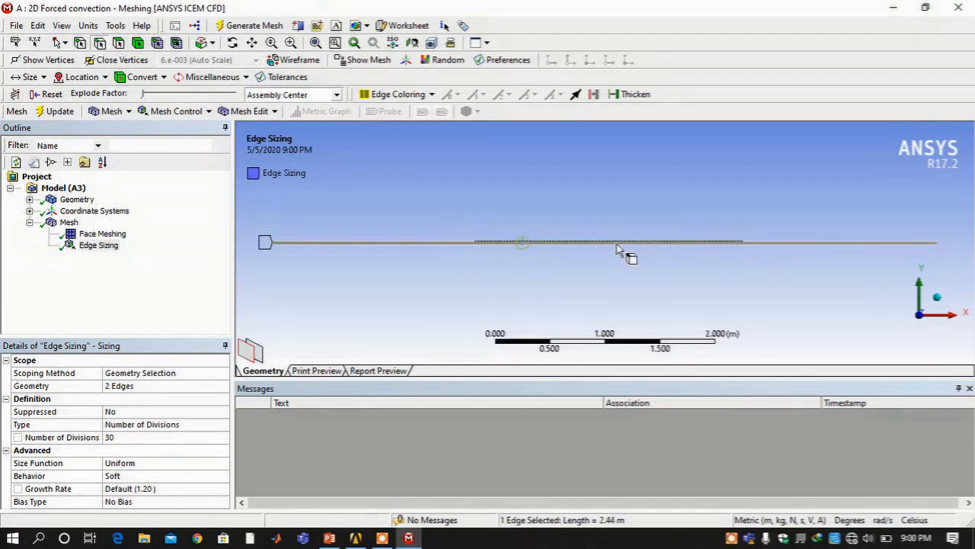
pyautogui.keyDown('ctrl'); pyautogui.click(753, 243); pyautogui.keyUp('ctrl')
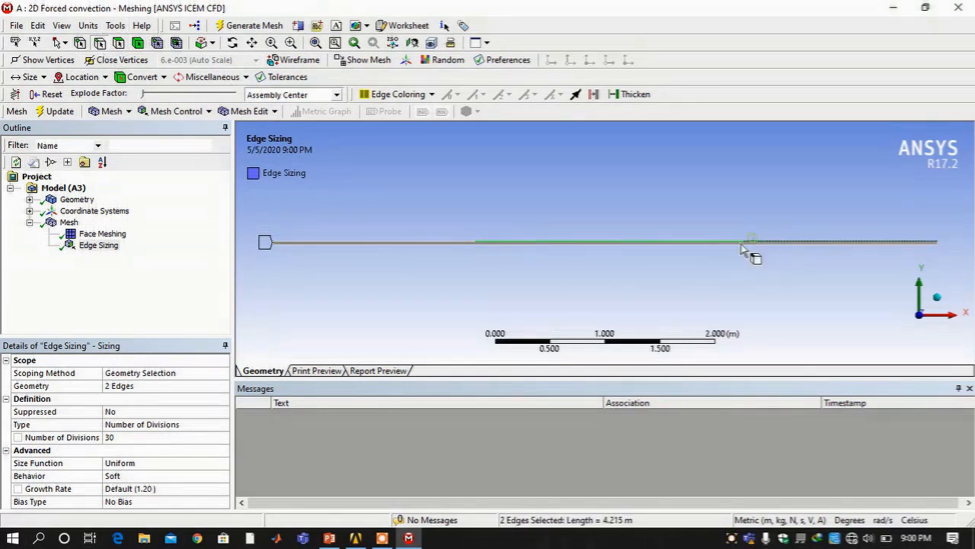
pyautogui.keyDown('ctrl'); pyautogui.click(449, 245); pyautogui.keyUp('ctrl')
pyautogui.keyDown('ctrl'); pyautogui.click(515, 245); pyautogui.keyUp('ctrl')
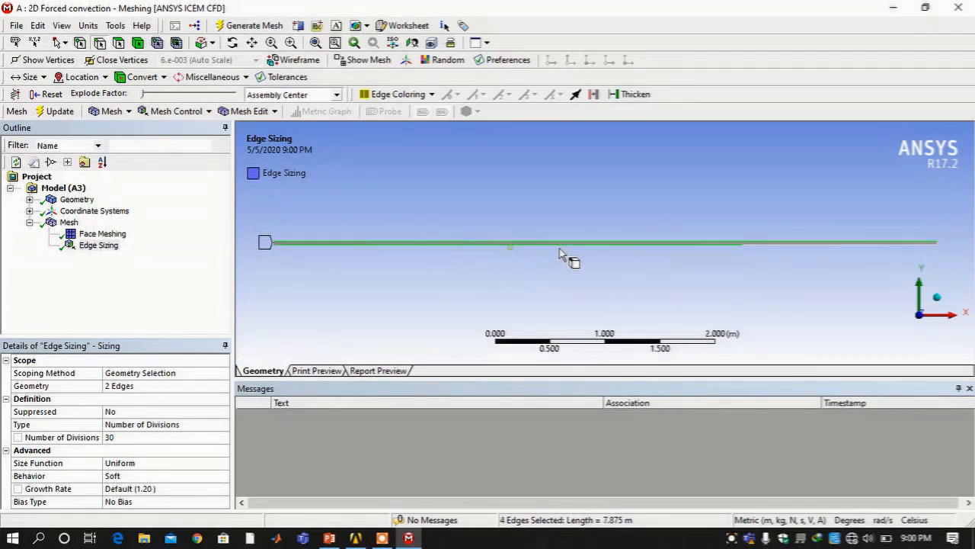
pyautogui.keyDown('ctrl'); pyautogui.click(817, 253); pyautogui.keyUp('ctrl')
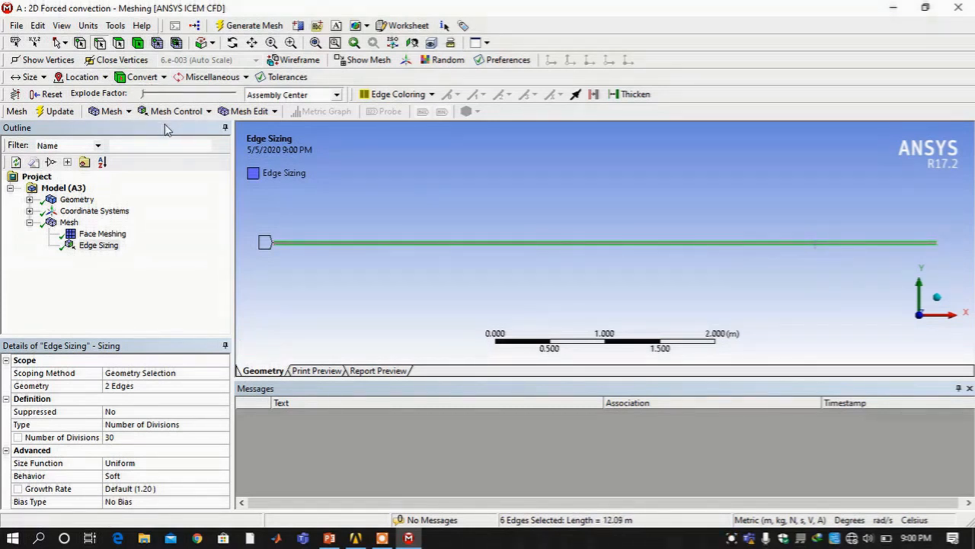
pyautogui.click(204, 113)
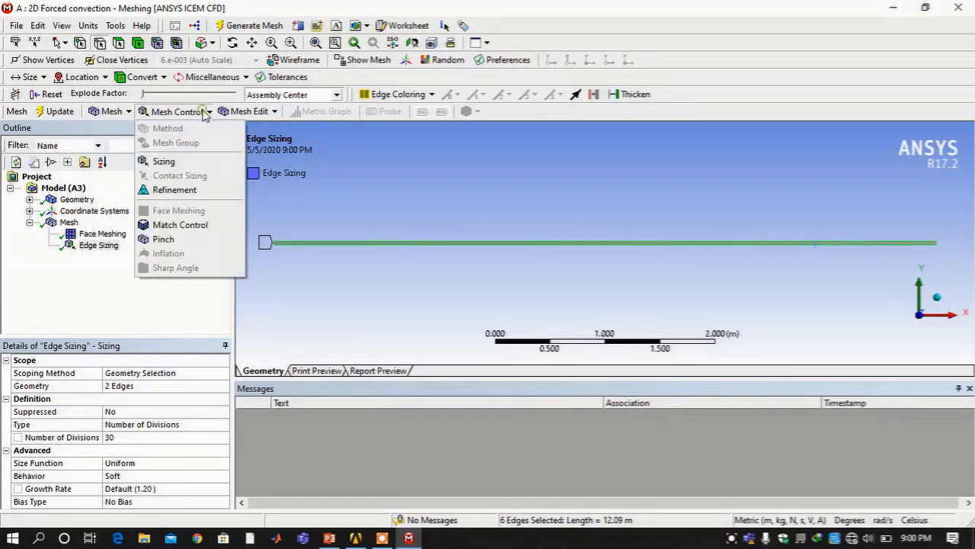
pyautogui.click(190, 163)
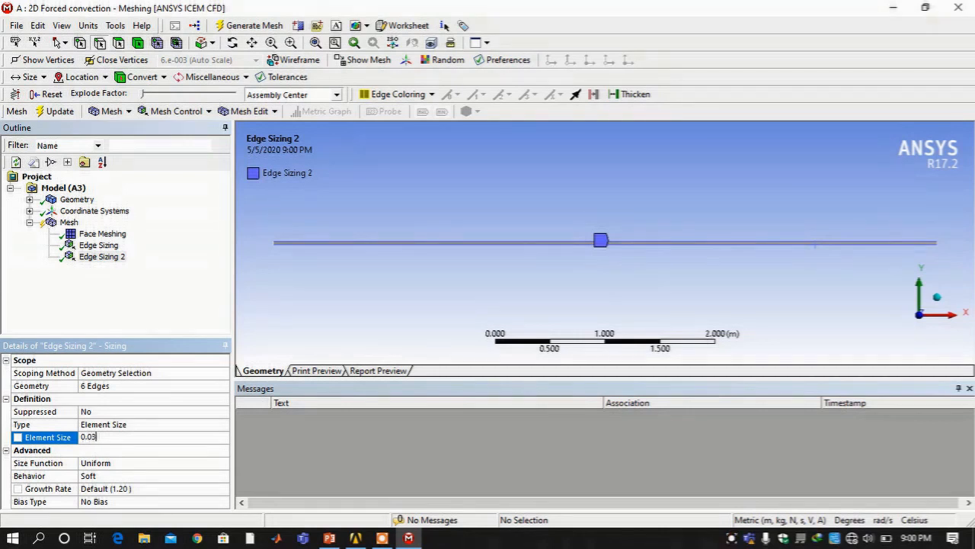
pyautogui.press('Return')
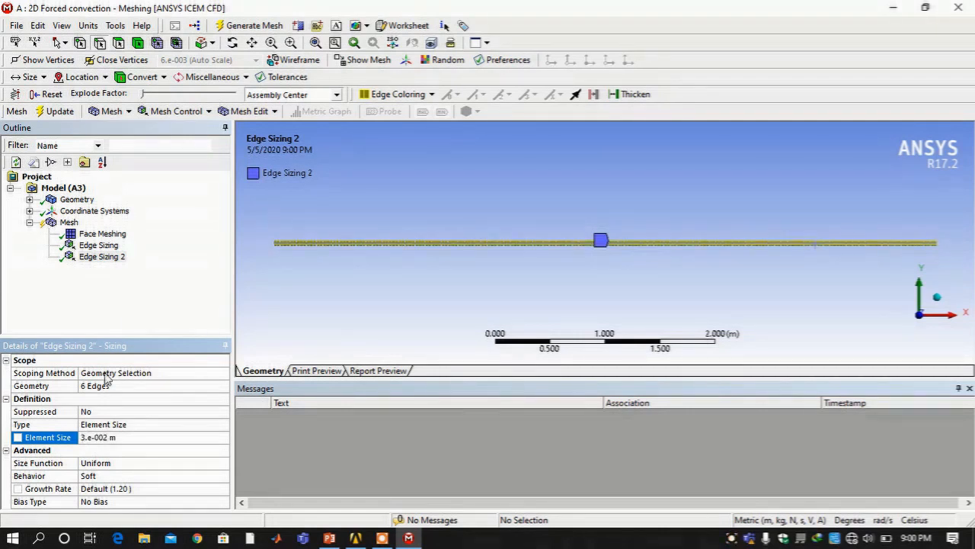
# Generate the mesh with both edge sizings, then box-zoom onto the strip's left end
pyautogui.click(252, 26)
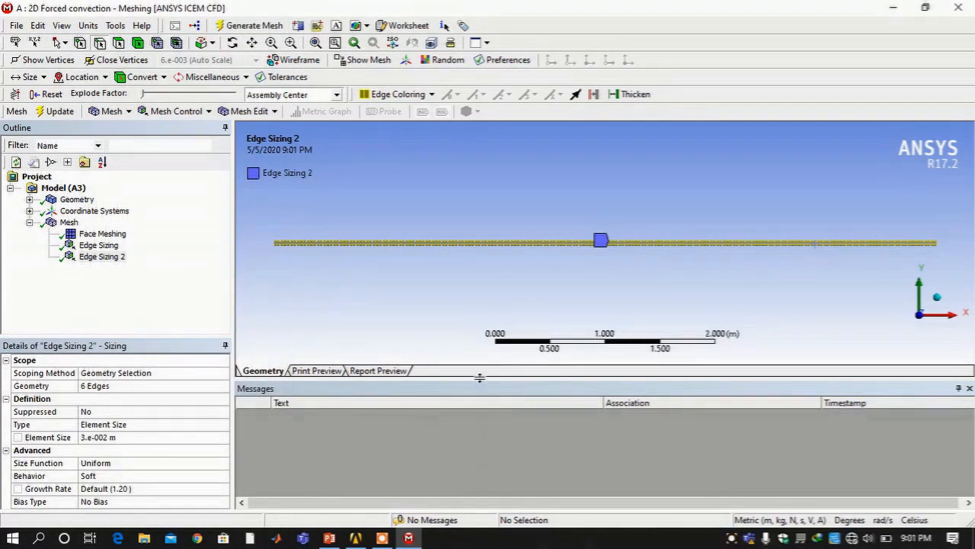
pyautogui.click(291, 42)
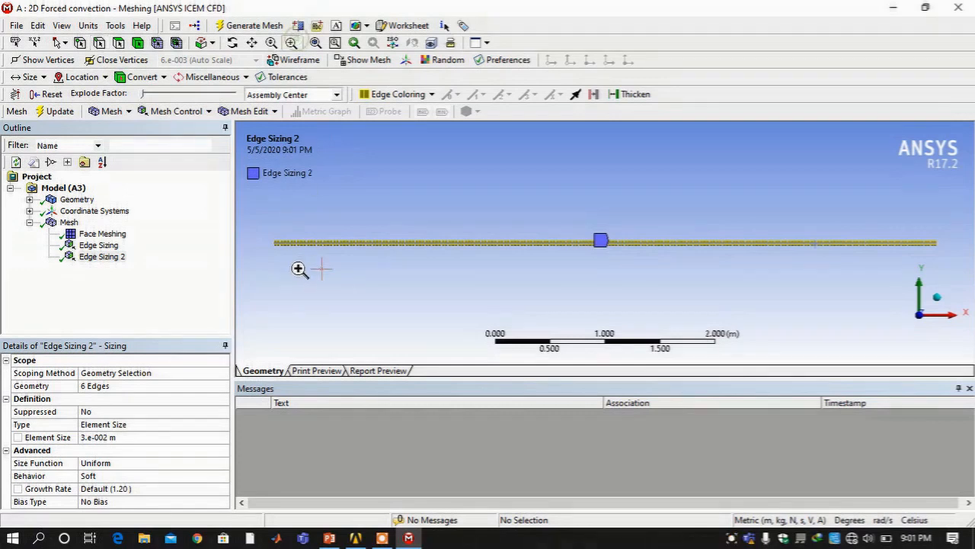
pyautogui.moveTo(276, 233); pyautogui.dragTo(295, 257)
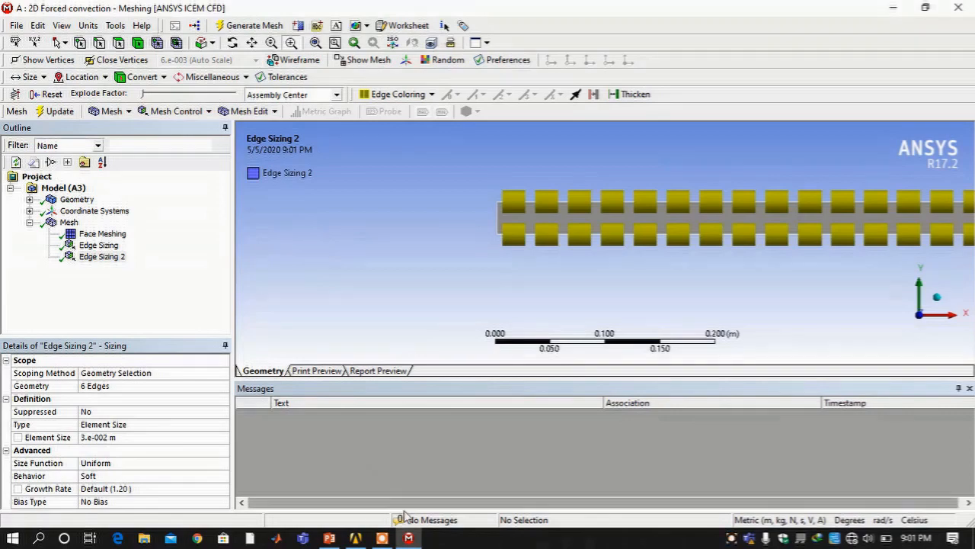
# Switch to the 2D Forced Convection deck in PowerPoint showing the Assumptions slide
pyautogui.click(327, 538)
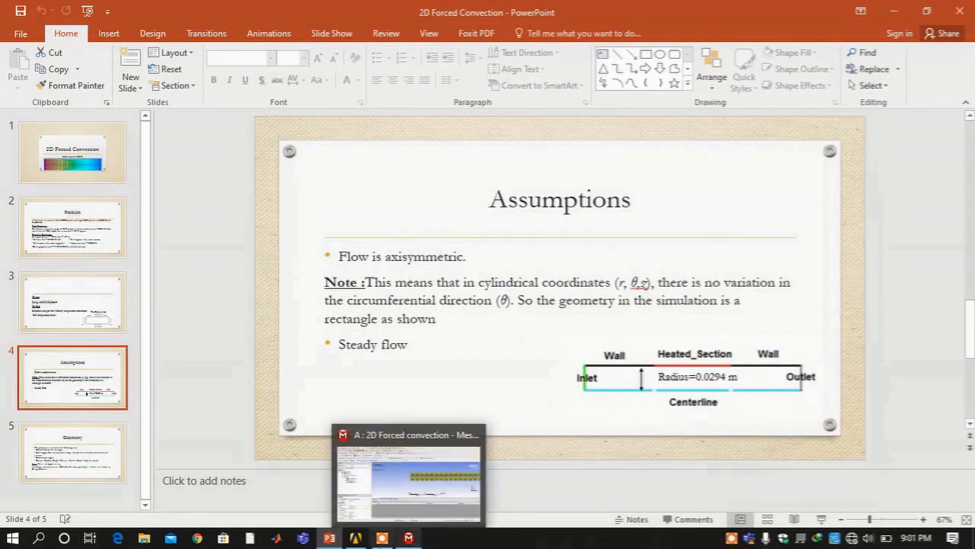
# Back in Meshing, name the pipe's left end edge 'inlet'
pyautogui.click(410, 538)
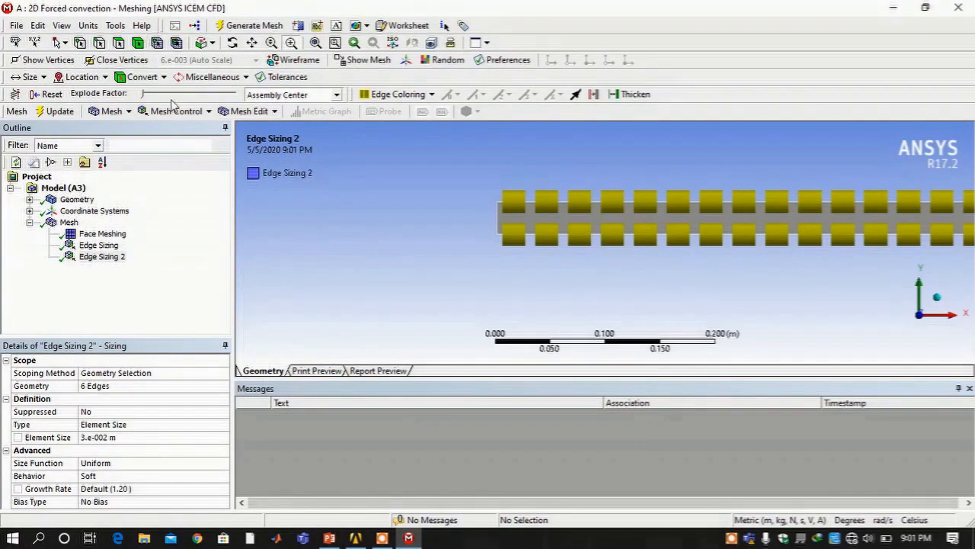
pyautogui.click(68, 223)
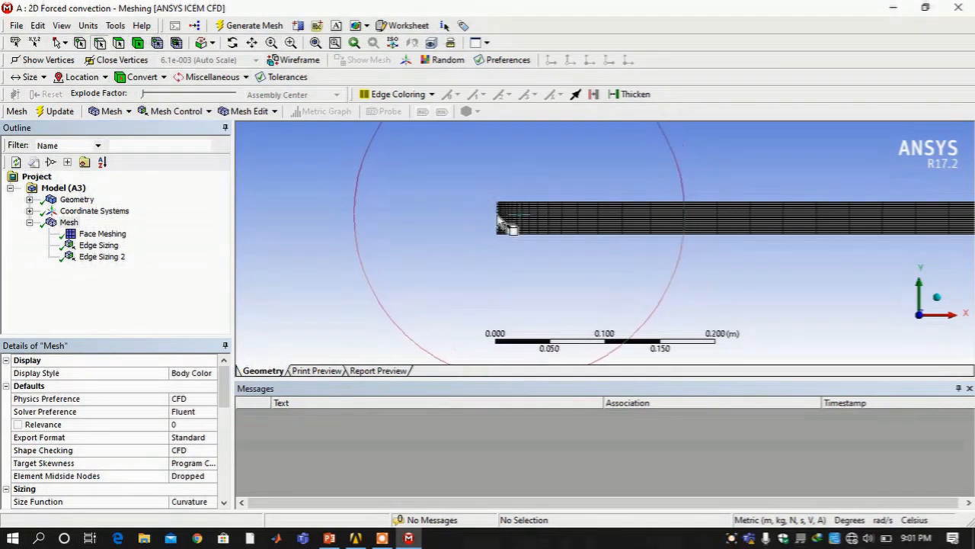
pyautogui.click(497, 215)
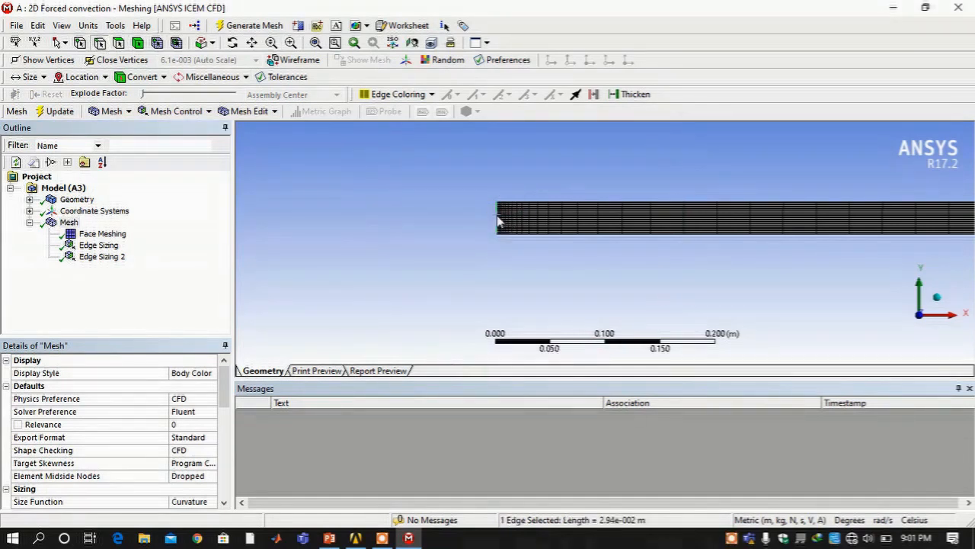
pyautogui.rightClick(497, 215)
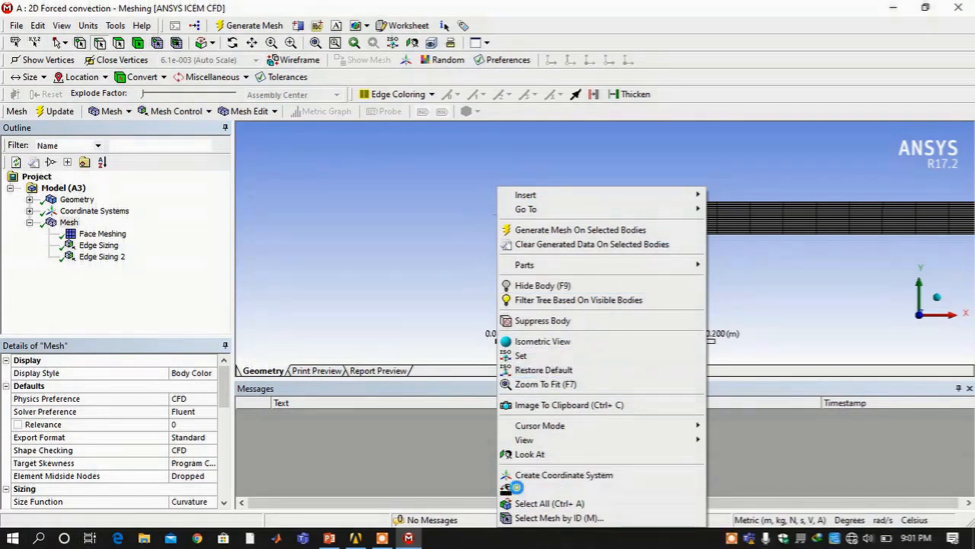
pyautogui.click(518, 489)
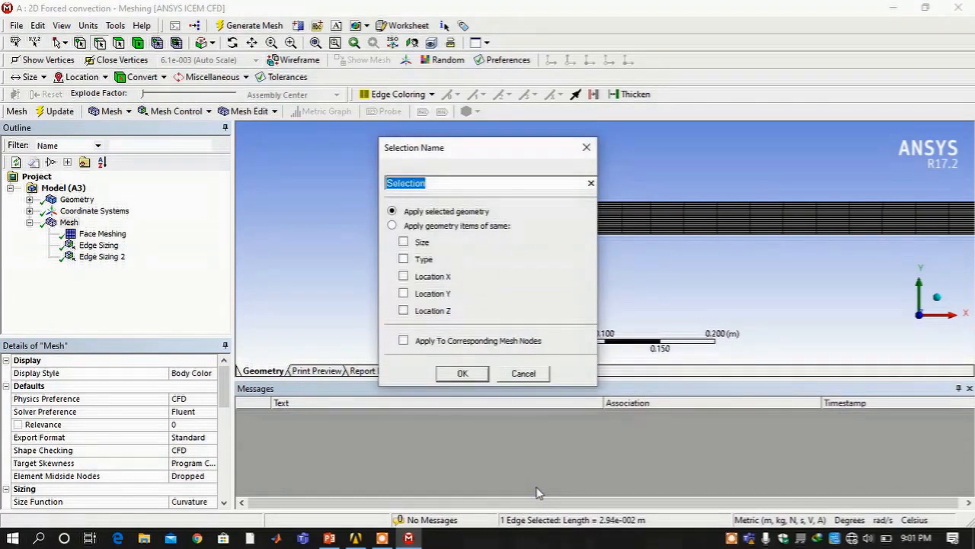
pyautogui.write('inlet')
pyautogui.press('Return')
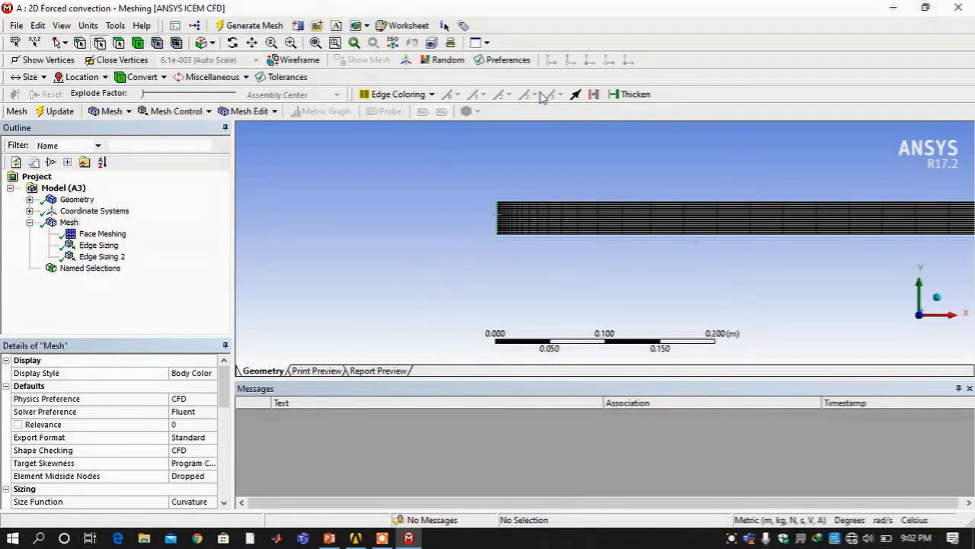
# Zoom to the pipe's right end and name its end edge 'outlet'
pyautogui.click(315, 42)
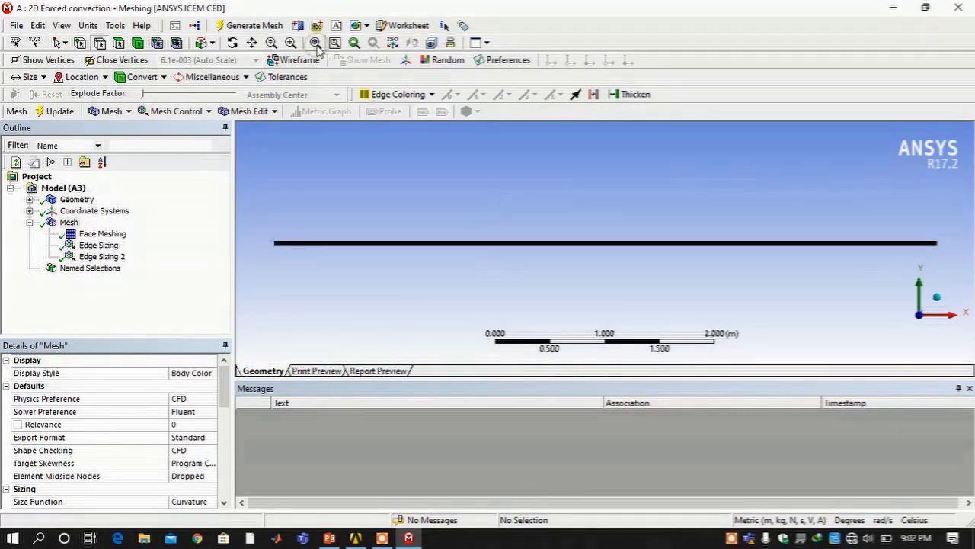
pyautogui.click(577, 336)
pyautogui.scroll(3, 557, 339)
pyautogui.scroll(-4, 556, 336)
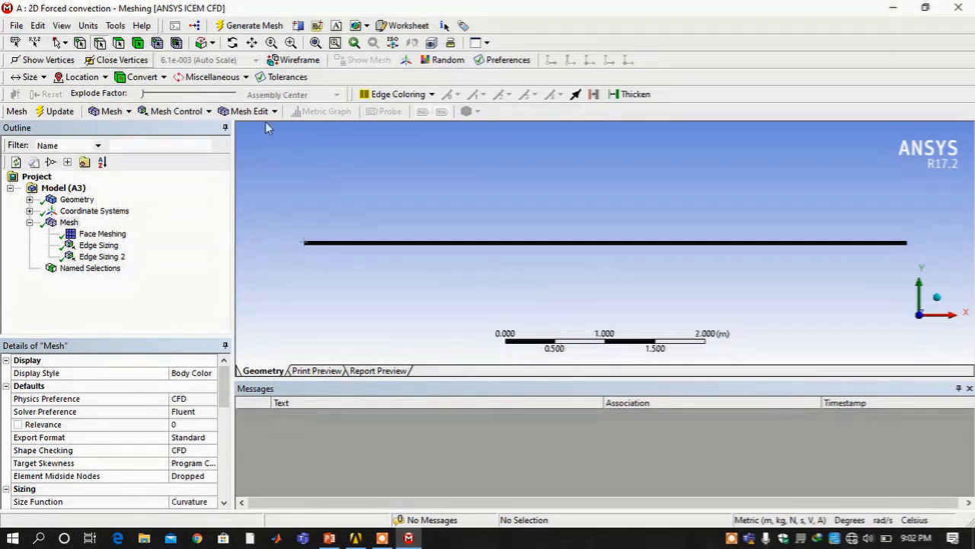
pyautogui.click(937, 242)
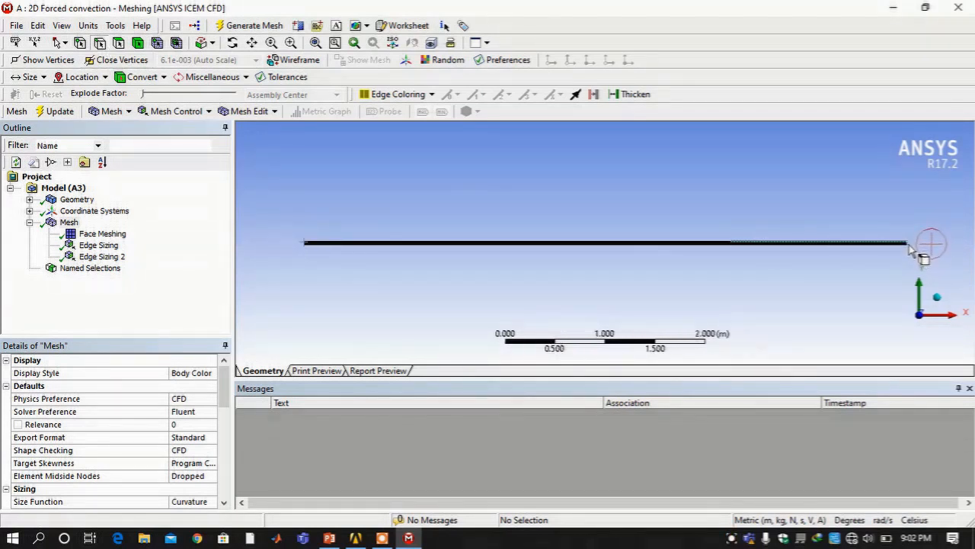
pyautogui.click(291, 43)
pyautogui.moveTo(877, 221); pyautogui.dragTo(936, 251)
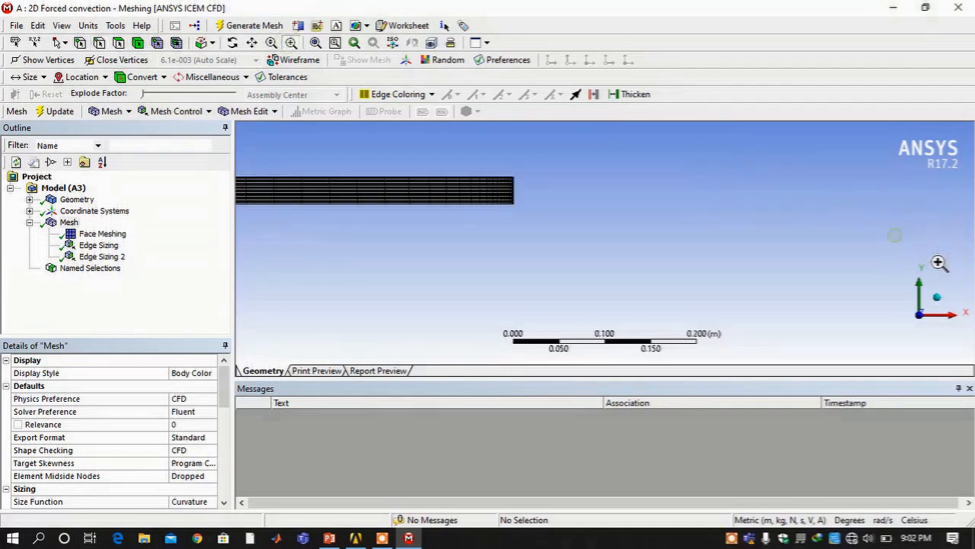
pyautogui.click(98, 44)
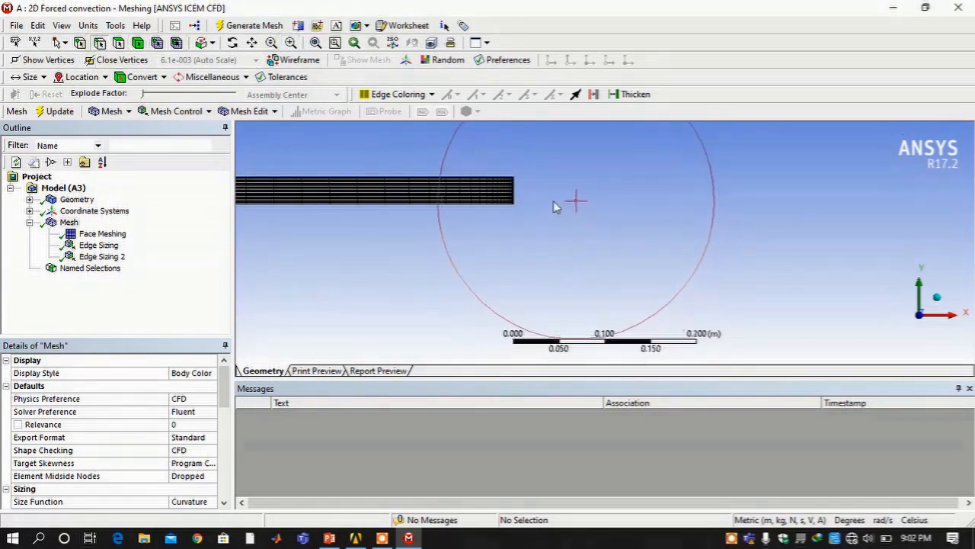
pyautogui.click(512, 194)
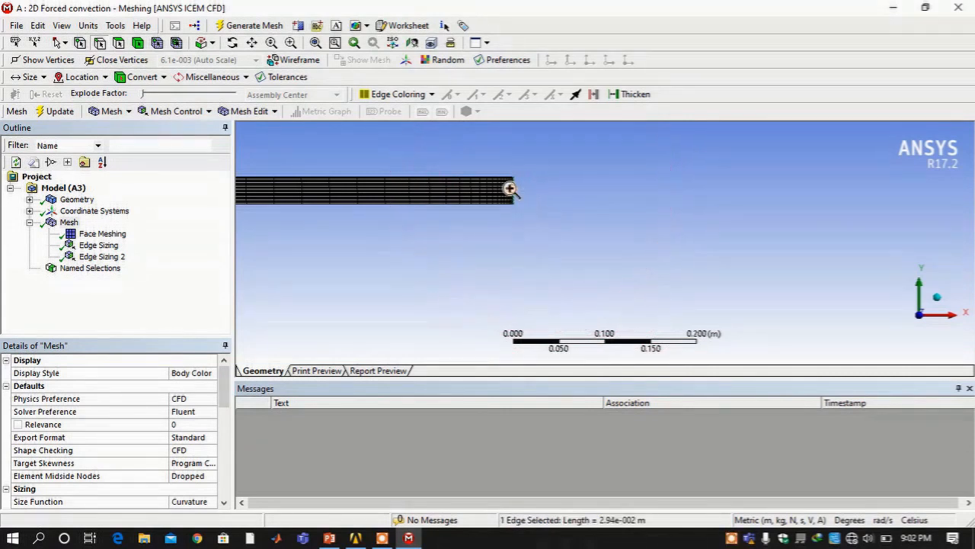
pyautogui.rightClick(511, 190)
pyautogui.click(577, 488)
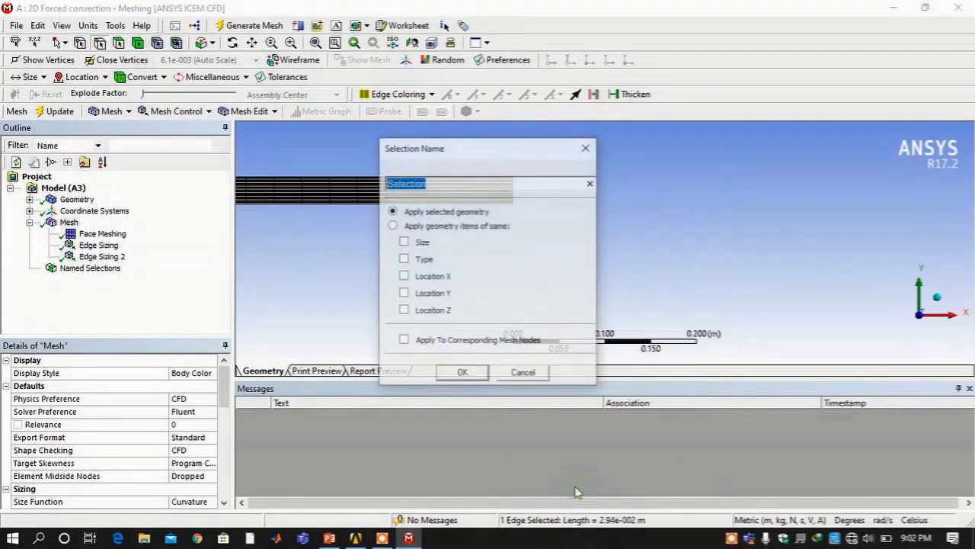
pyautogui.write('outlet')
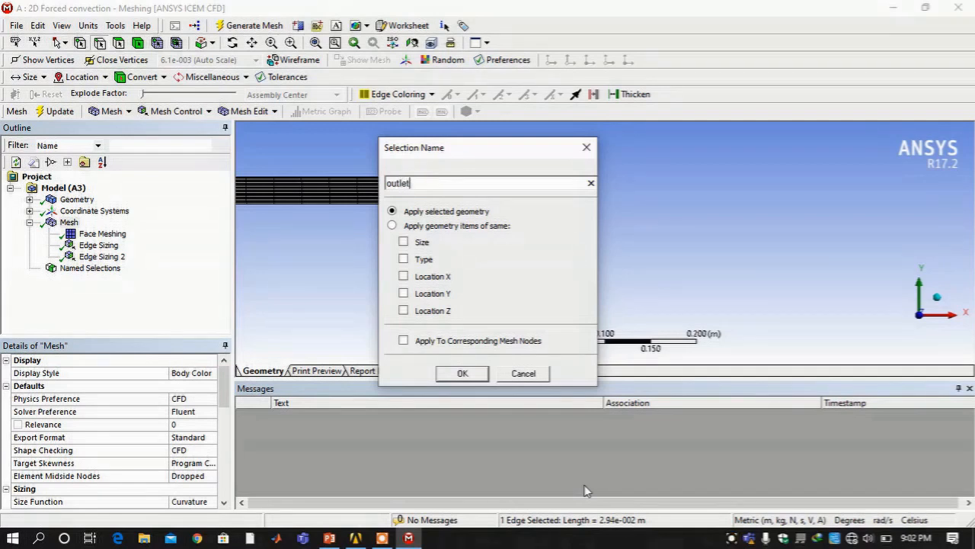
pyautogui.press('Return')
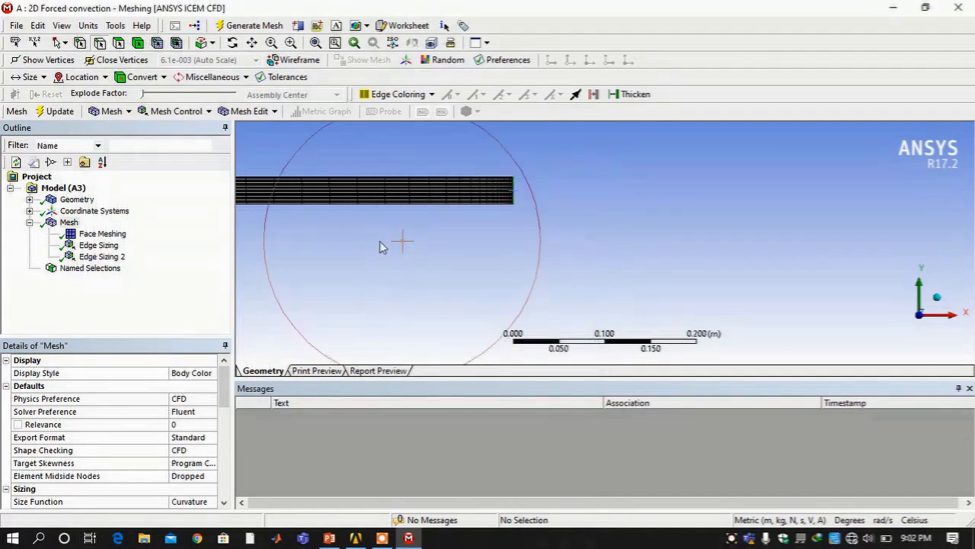
# Select the three axis edge sections and name them 'centerline'
pyautogui.click(315, 44)
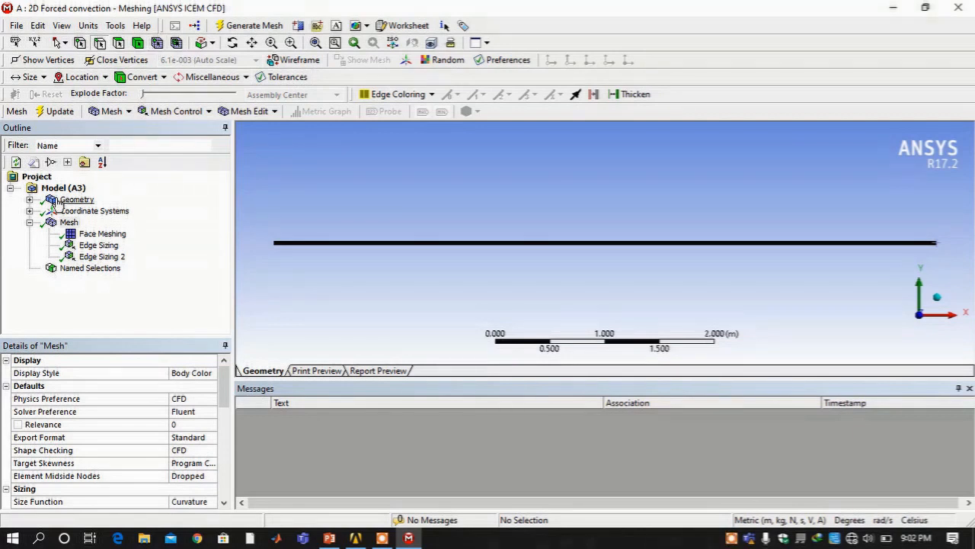
pyautogui.click(76, 200)
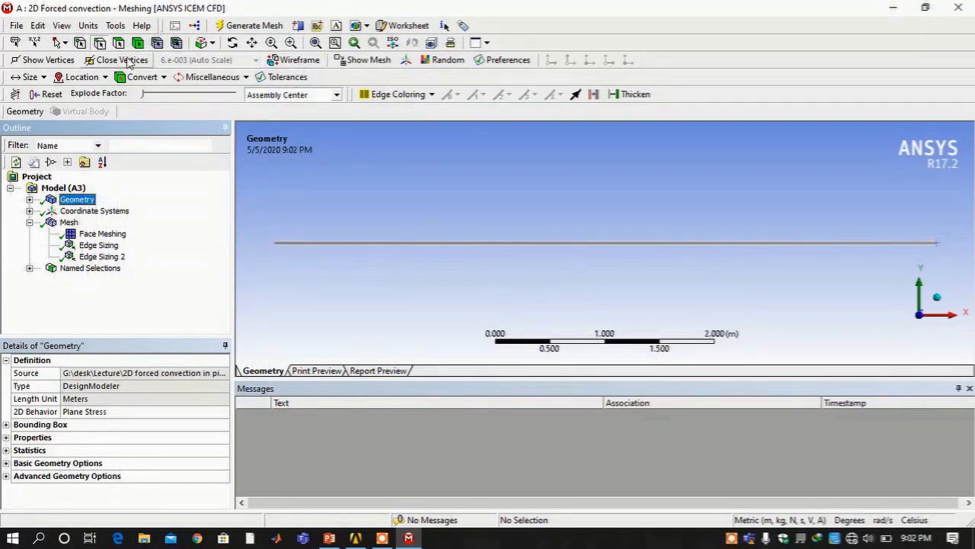
pyautogui.click(469, 244)
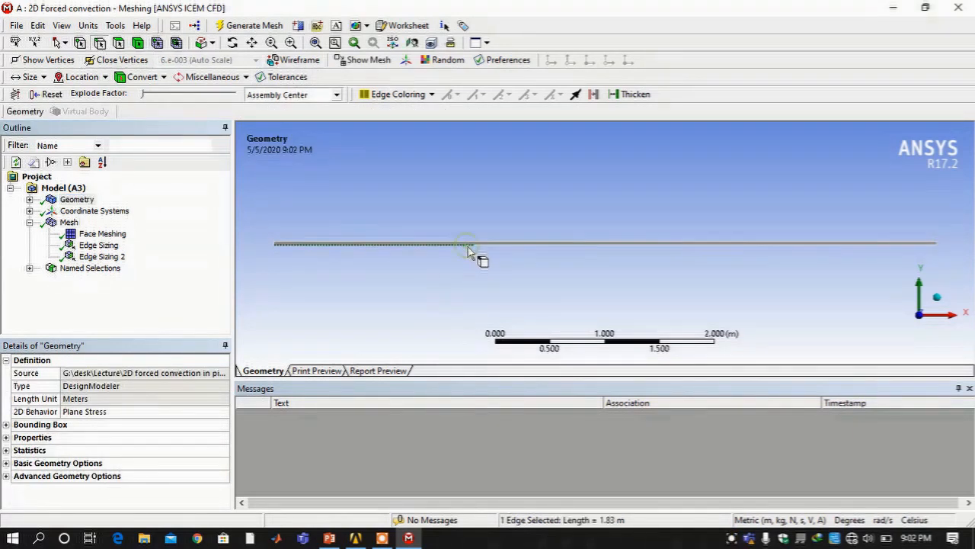
pyautogui.keyDown('ctrl'); pyautogui.click(601, 244); pyautogui.keyUp('ctrl')
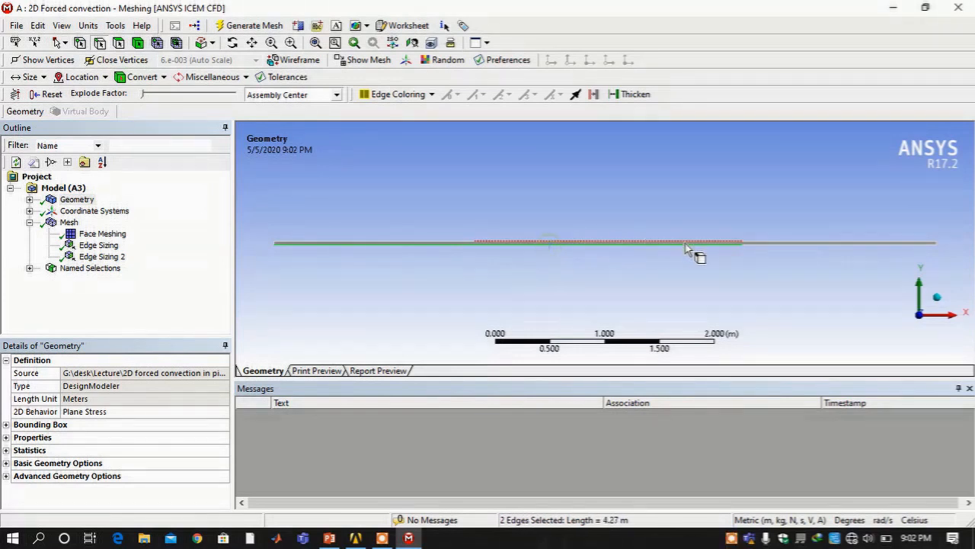
pyautogui.keyDown('ctrl'); pyautogui.click(790, 247); pyautogui.keyUp('ctrl')
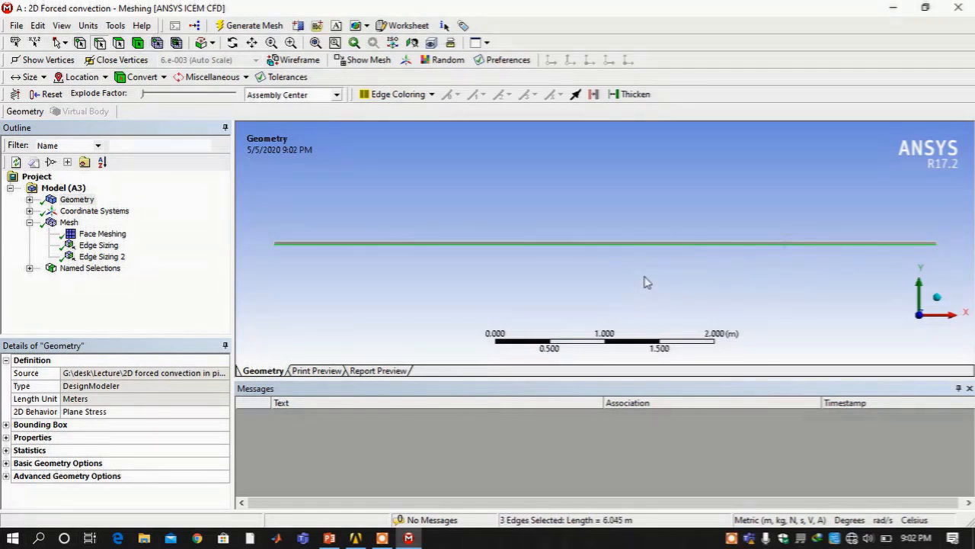
pyautogui.rightClick(588, 259)
pyautogui.click(607, 468)
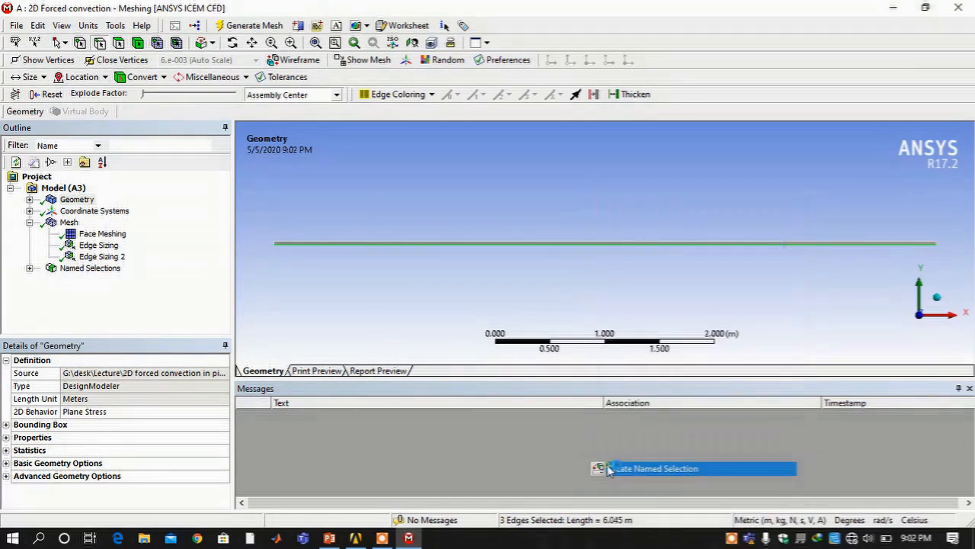
pyautogui.write('cente')
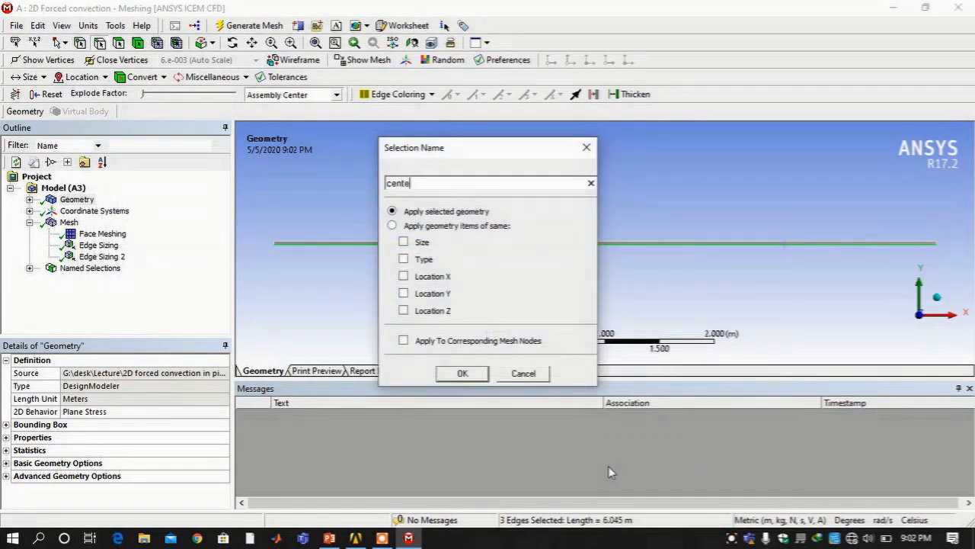
pyautogui.write('rline')
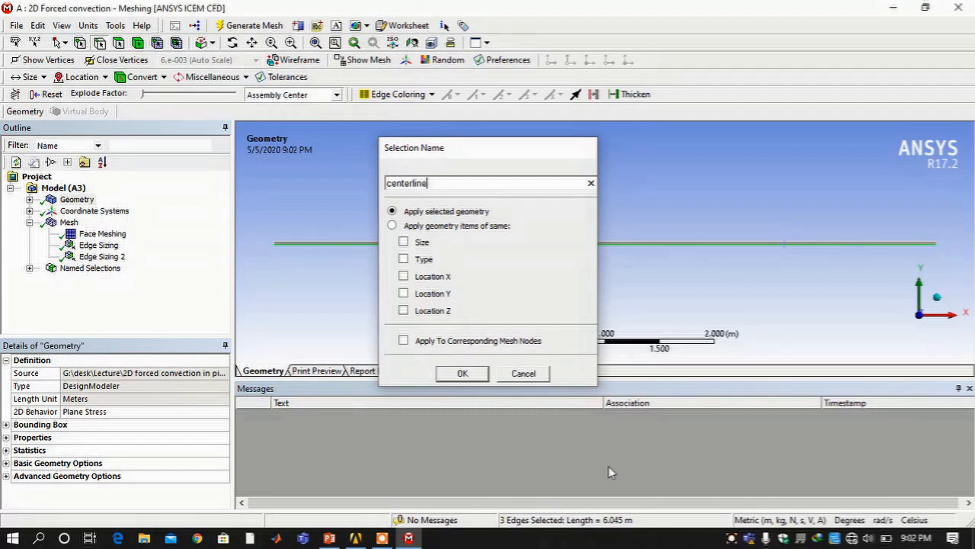
pyautogui.press('Return')
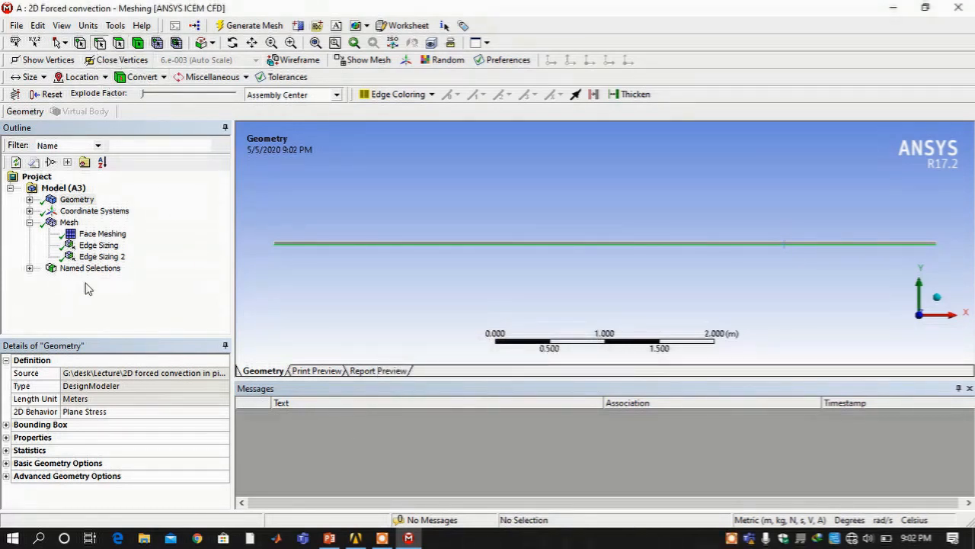
# Name the left and right wall sections 'insulated wall'
pyautogui.click(184, 221)
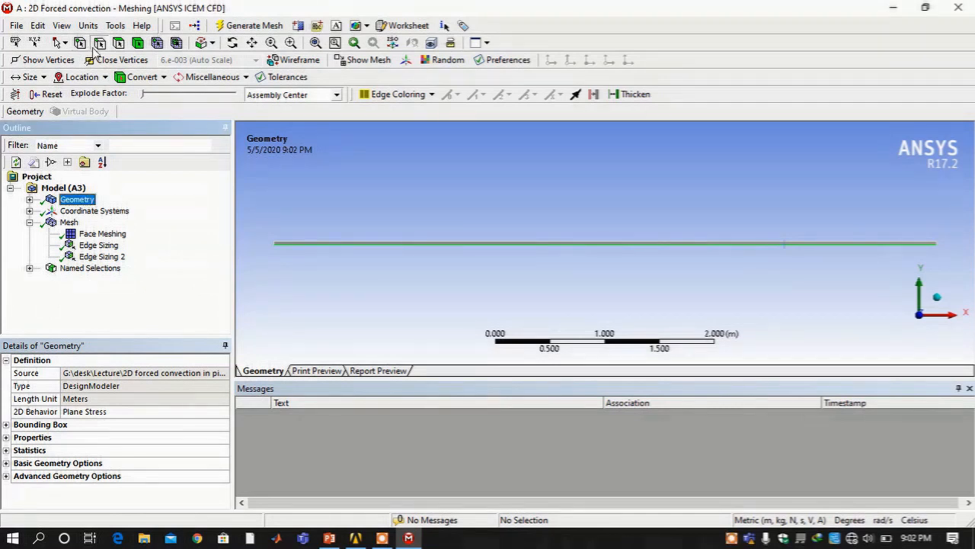
pyautogui.click(271, 132)
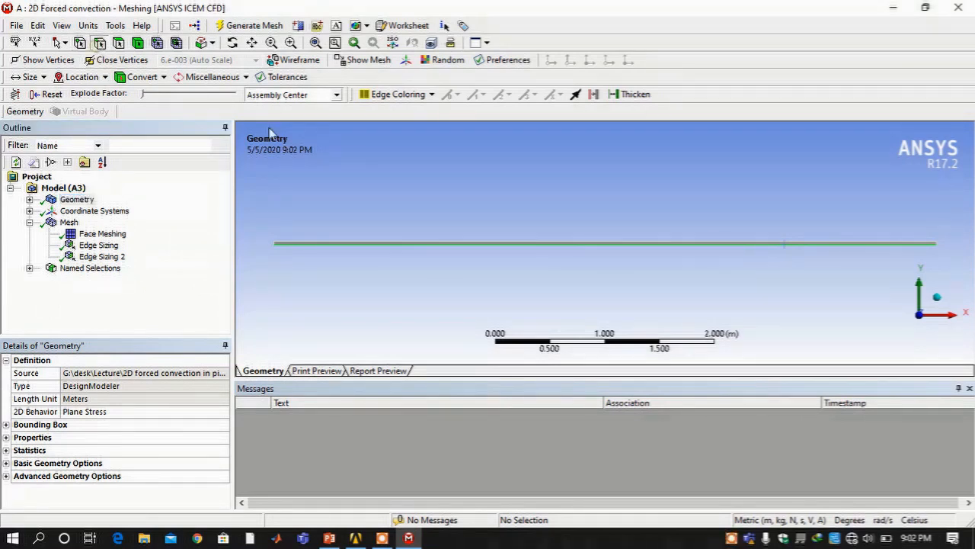
pyautogui.click(408, 241)
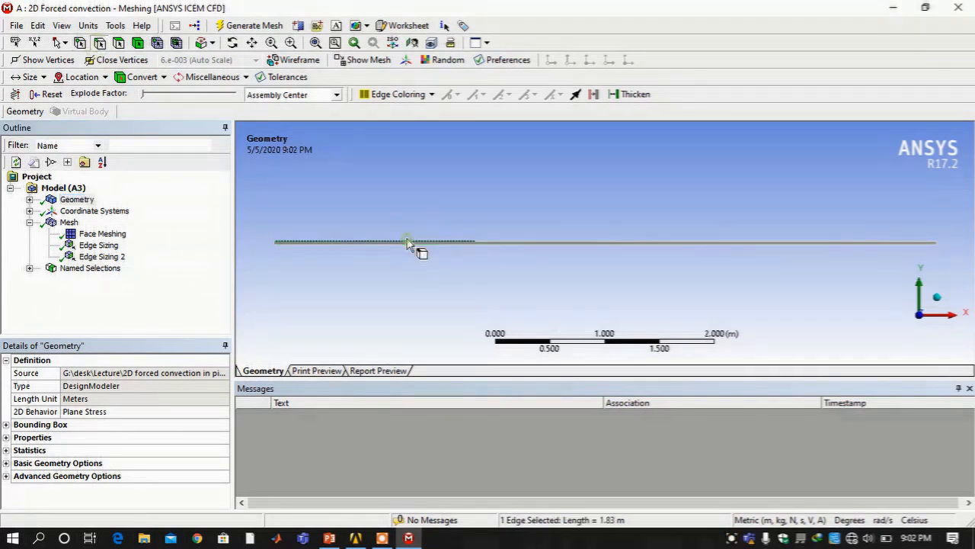
pyautogui.keyDown('ctrl'); pyautogui.click(745, 242); pyautogui.keyUp('ctrl')
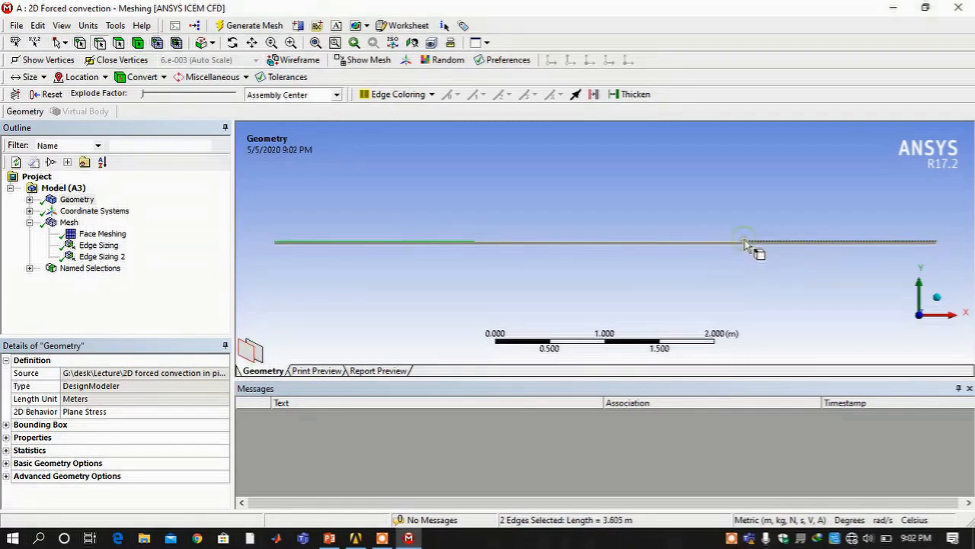
pyautogui.rightClick(652, 196)
pyautogui.click(702, 468)
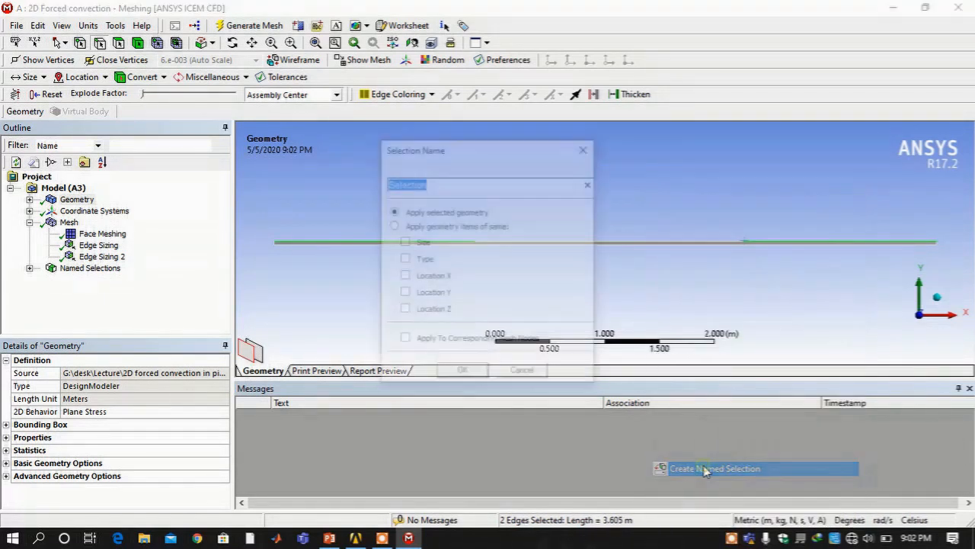
pyautogui.write('insulated')
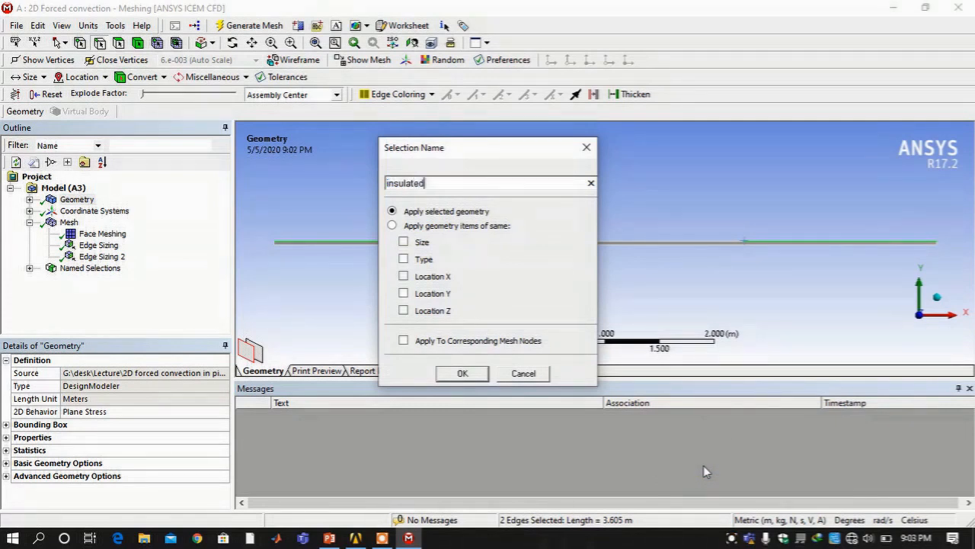
pyautogui.write(' wall')
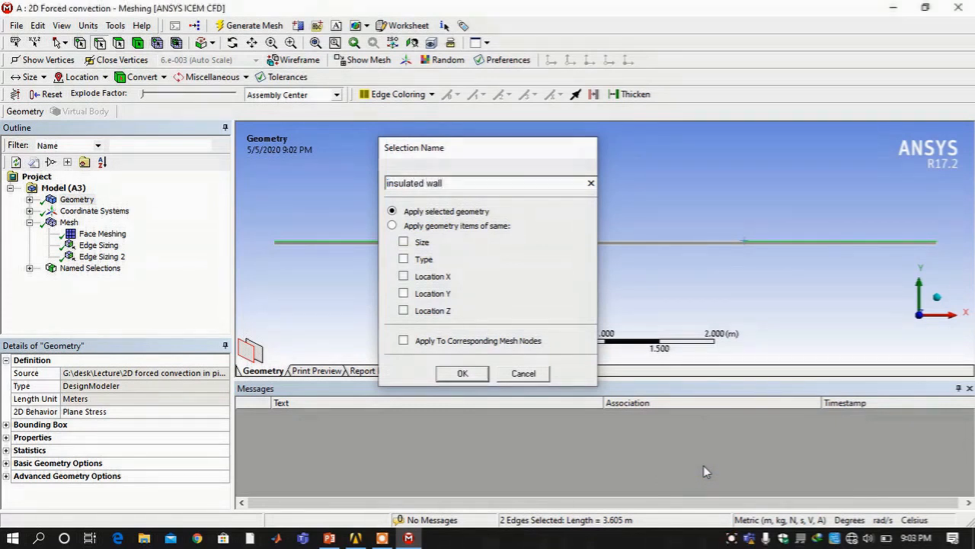
pyautogui.press('Return')
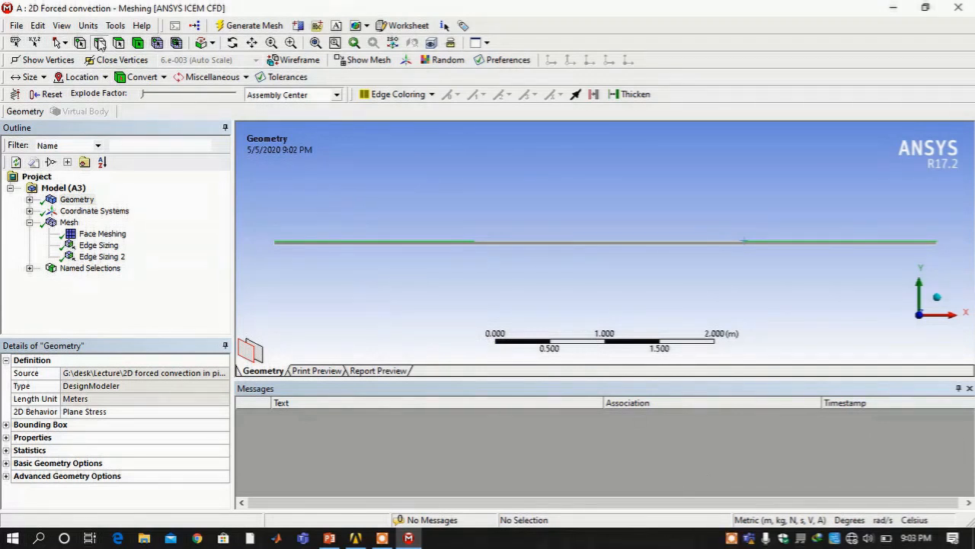
# Name the middle wall section 'heated section'
pyautogui.click(596, 246)
pyautogui.rightClick(597, 243)
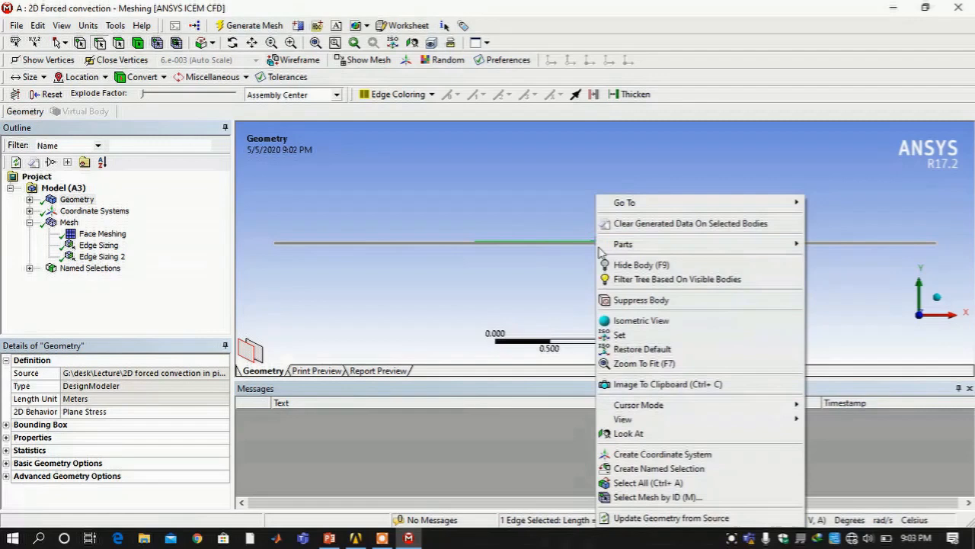
pyautogui.click(643, 470)
pyautogui.write('h')
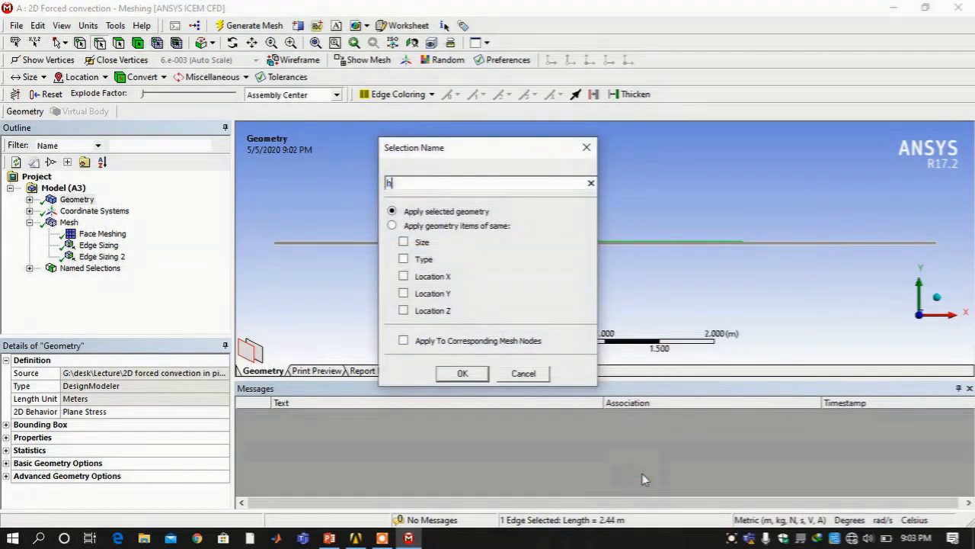
pyautogui.write('eated section')
pyautogui.press('Return')
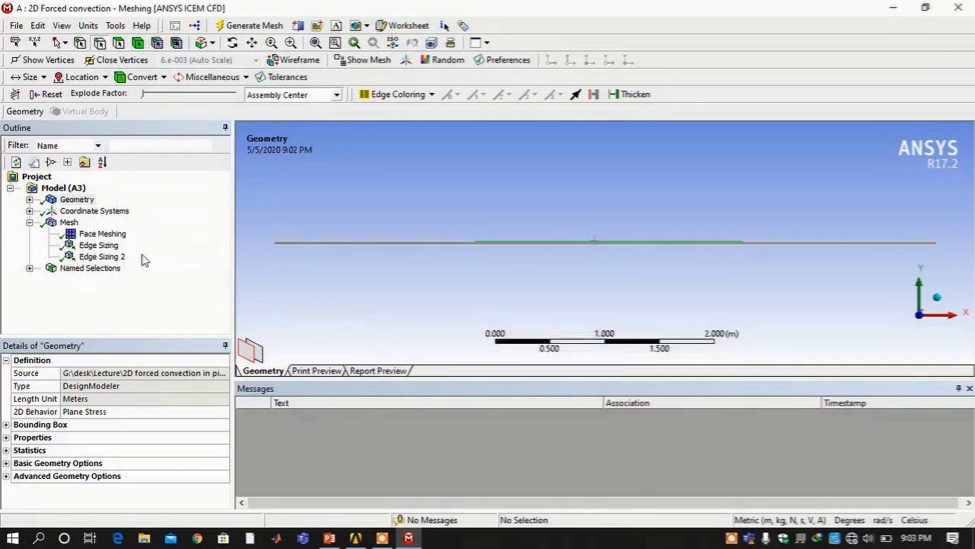
# Name the pipe's fluid face 'domain' and expand the Named Selections list
pyautogui.click(126, 45)
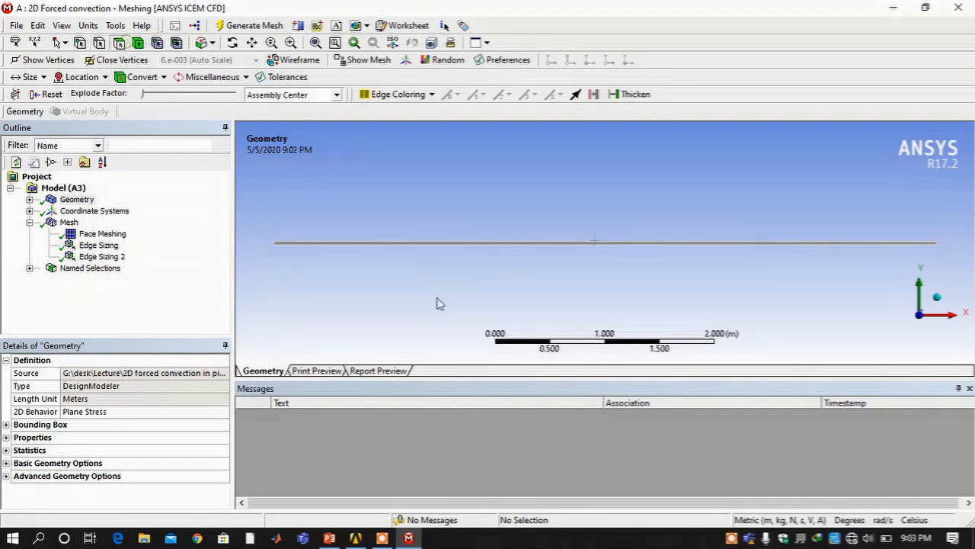
pyautogui.click(511, 245)
pyautogui.rightClick(511, 246)
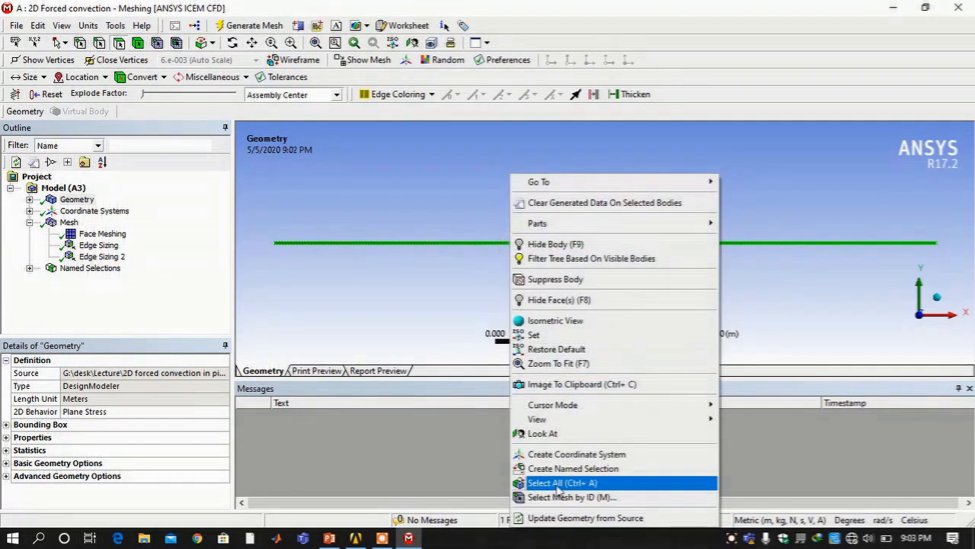
pyautogui.click(585, 468)
pyautogui.write('do')
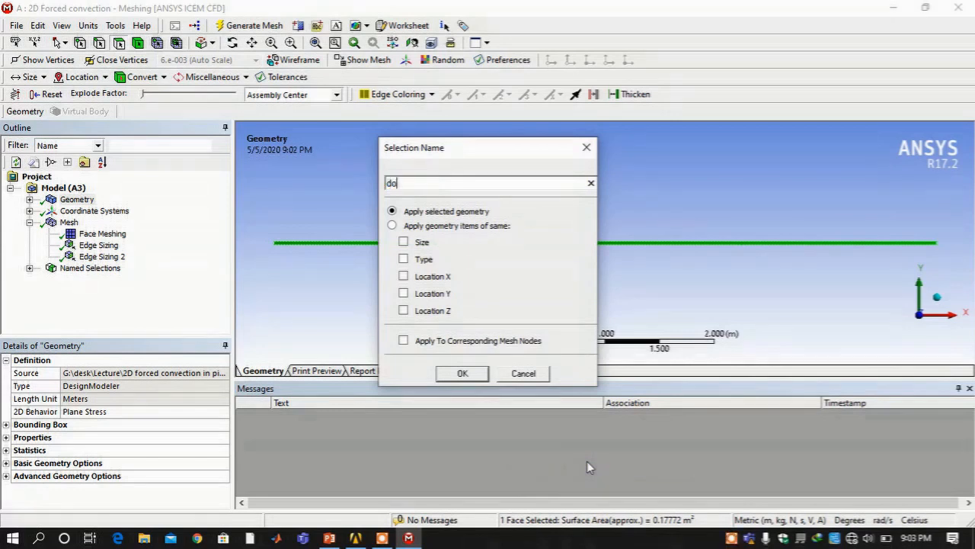
pyautogui.write('main')
pyautogui.press('Return')
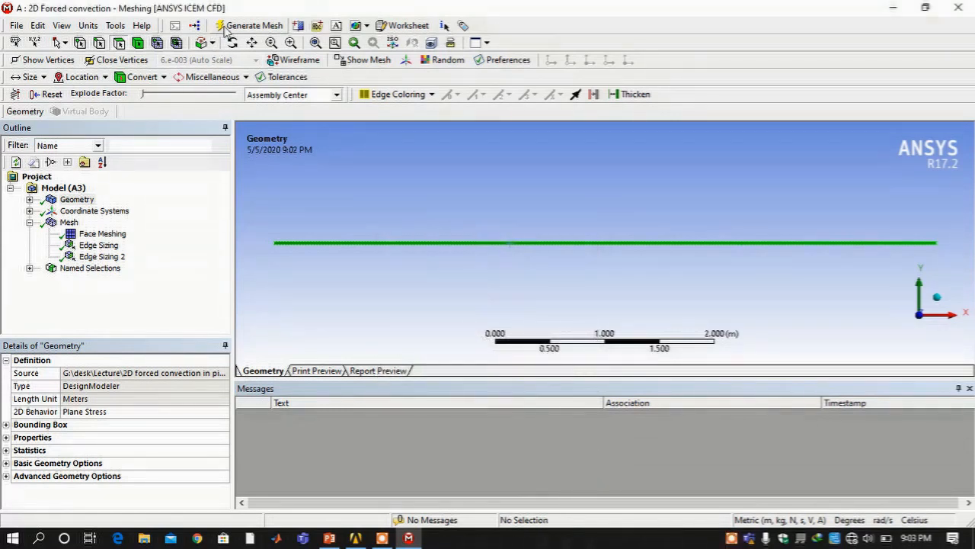
pyautogui.click(29, 267)
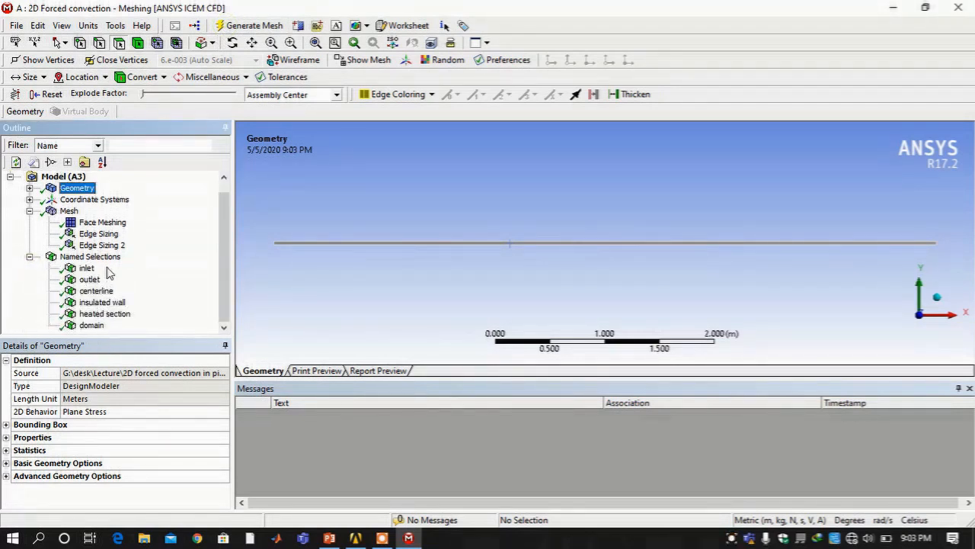
# Save the project and launch Setup (A4) in Fluent with double precision
pyautogui.click(16, 25)
pyautogui.click(27, 43)
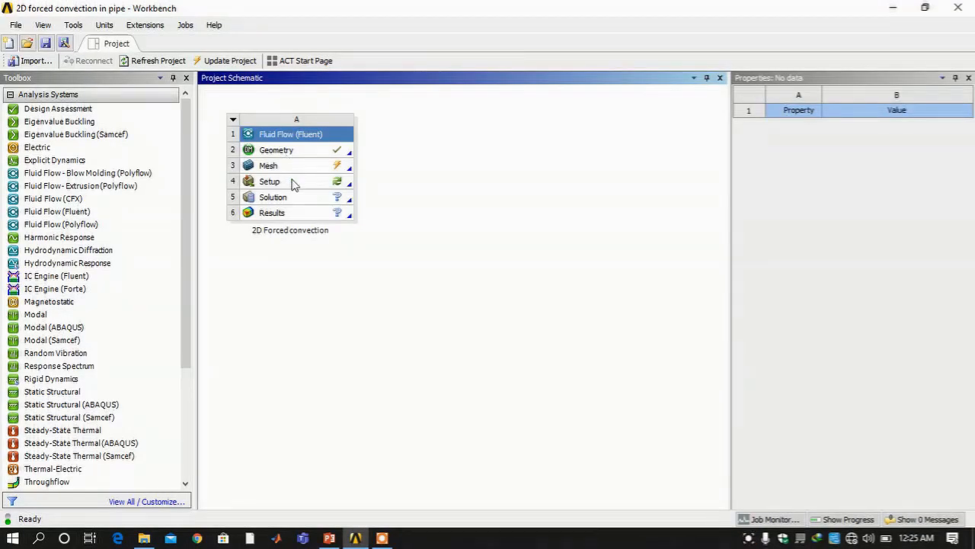
pyautogui.click(294, 183)
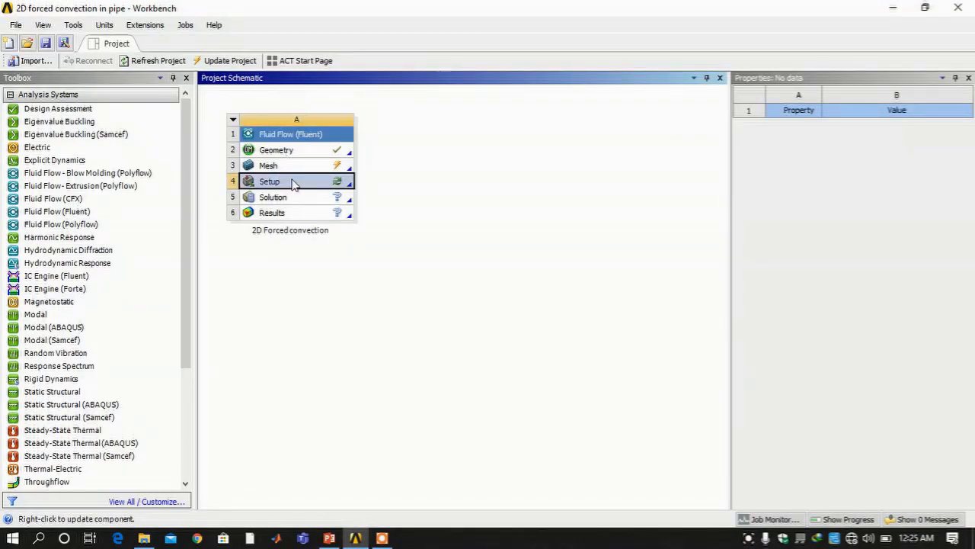
pyautogui.rightClick(294, 184)
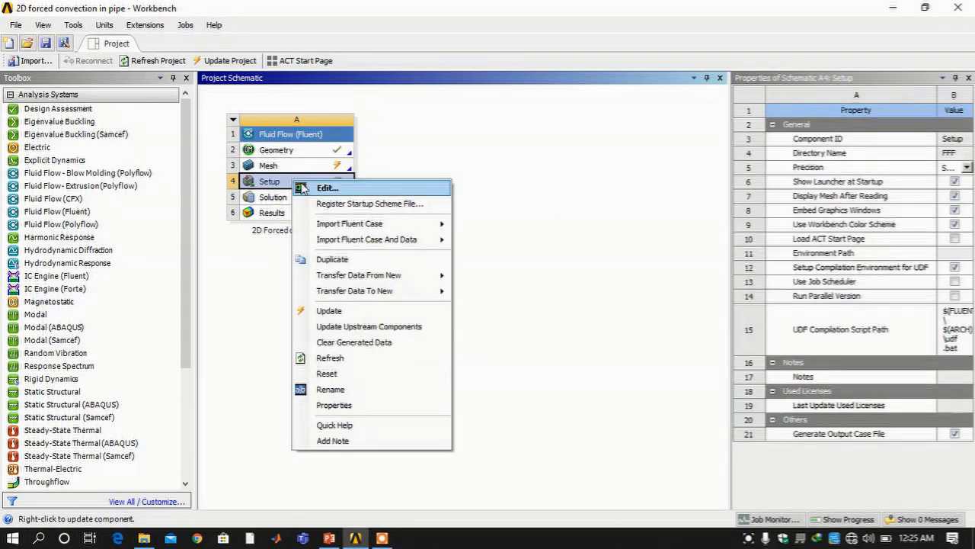
pyautogui.click(326, 188)
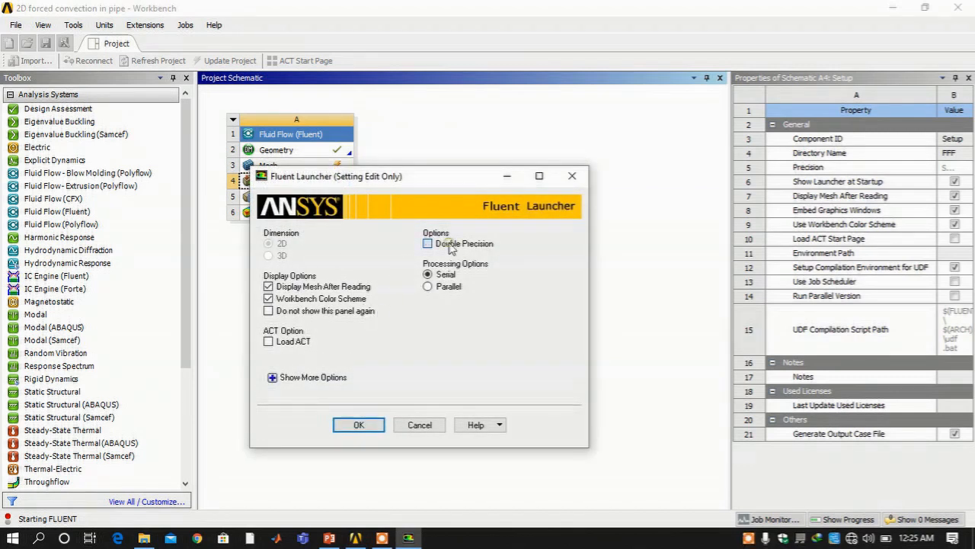
pyautogui.click(363, 426)
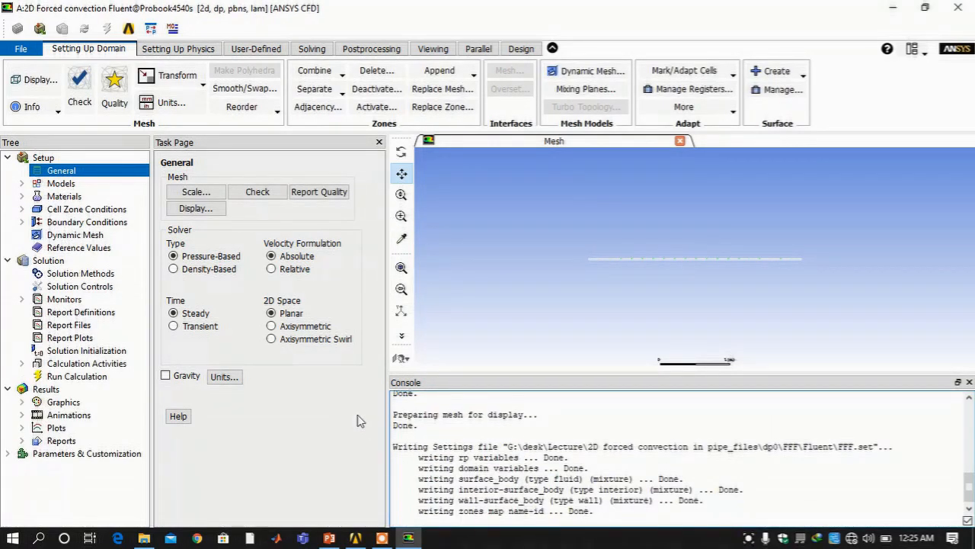
# Set the 2D space to Axisymmetric and enable the energy equation
pyautogui.click(301, 329)
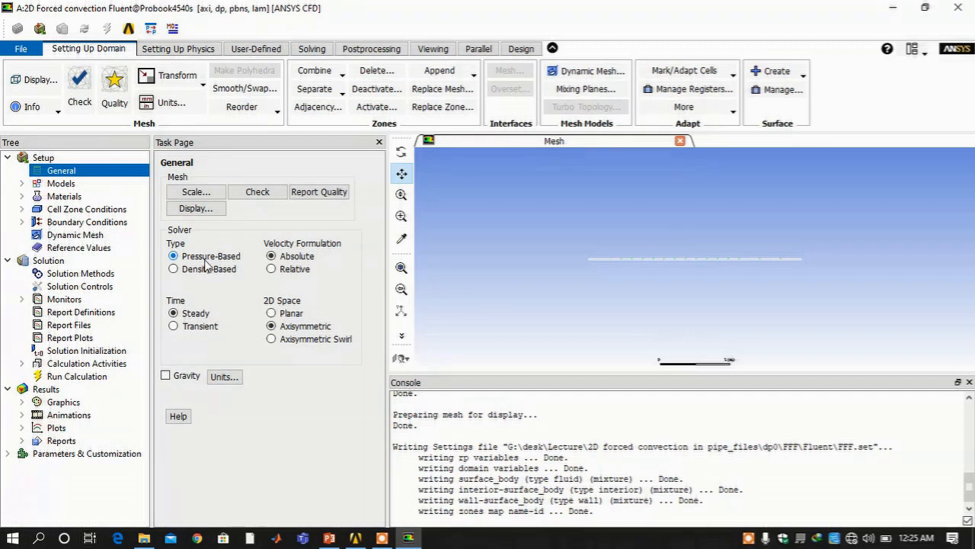
pyautogui.click(23, 183)
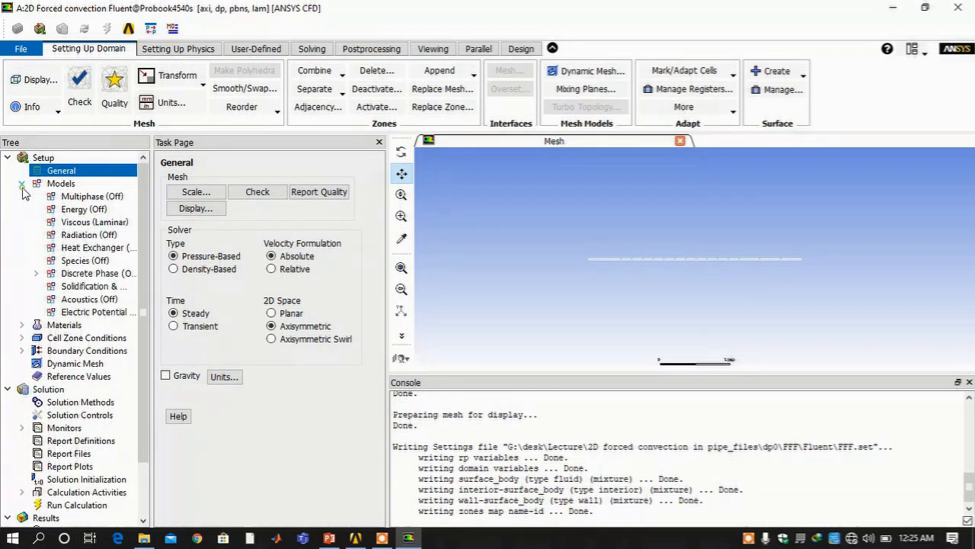
pyautogui.doubleClick(69, 210)
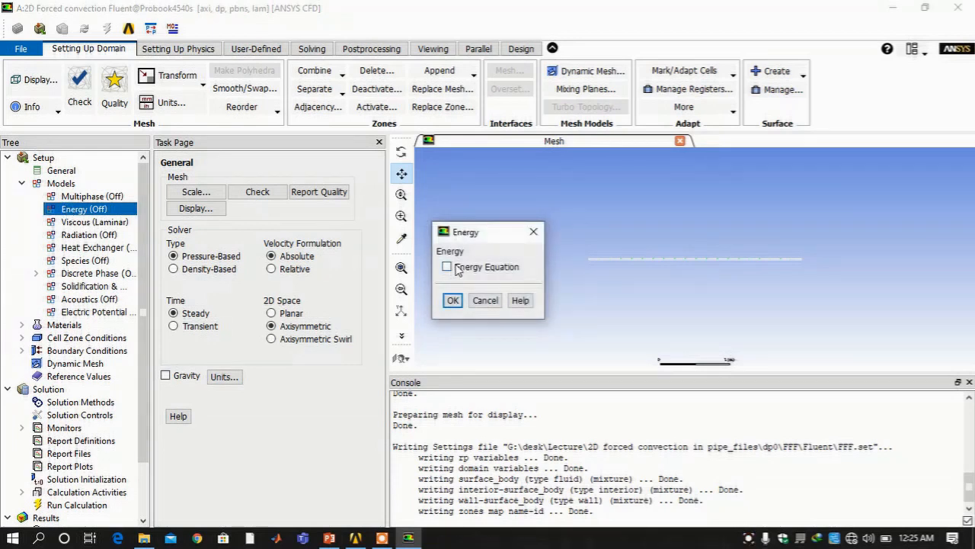
pyautogui.click(456, 269)
pyautogui.click(452, 297)
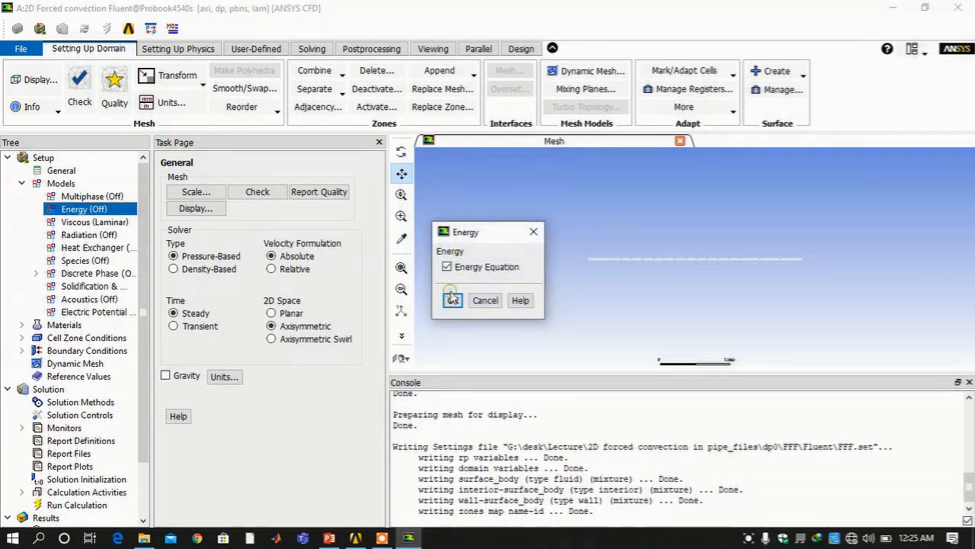
# Switch the Viscous model to standard k-epsilon
pyautogui.doubleClick(91, 222)
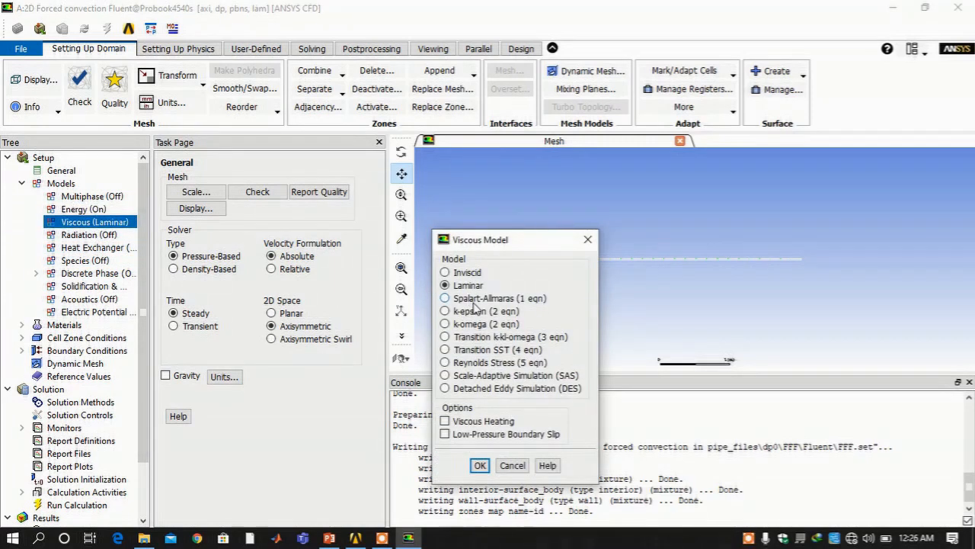
pyautogui.click(472, 311)
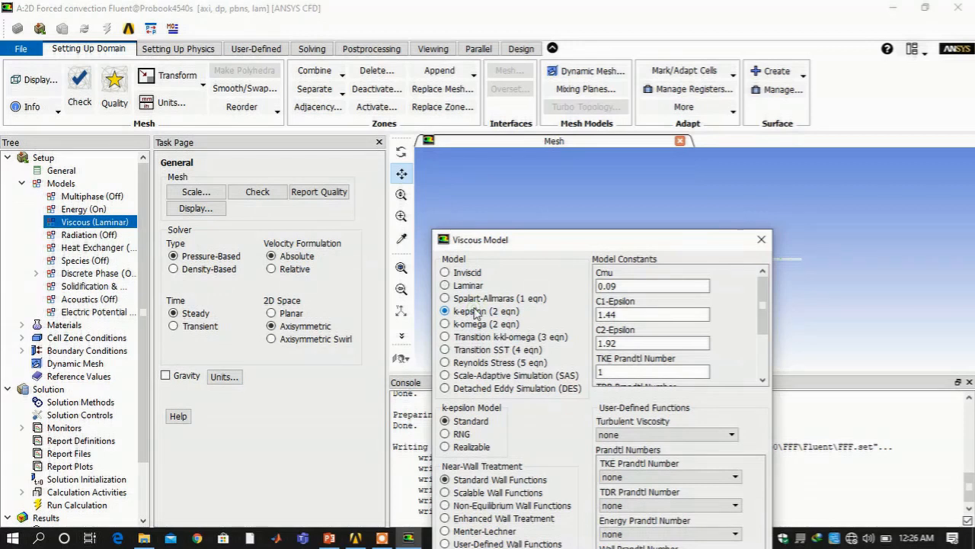
pyautogui.moveTo(529, 248); pyautogui.dragTo(512, 80)
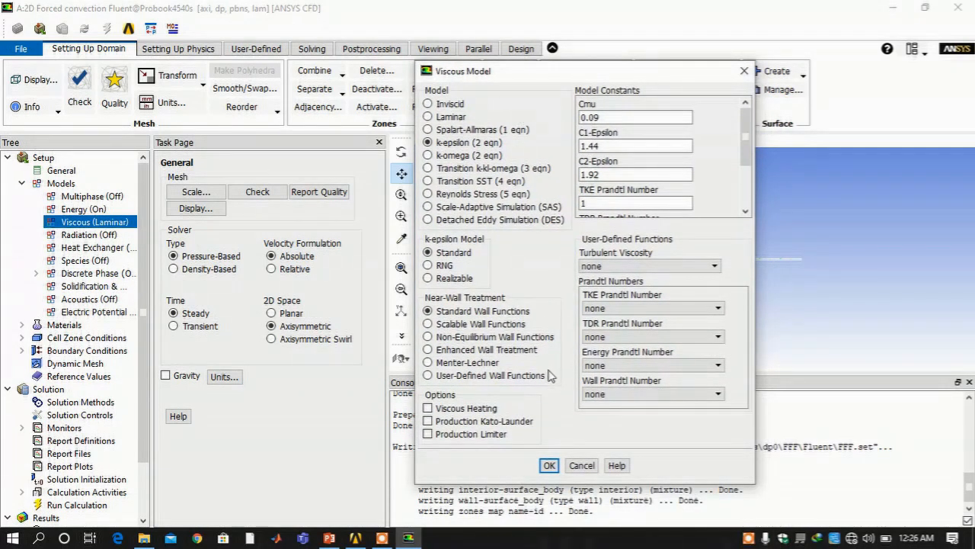
pyautogui.click(549, 466)
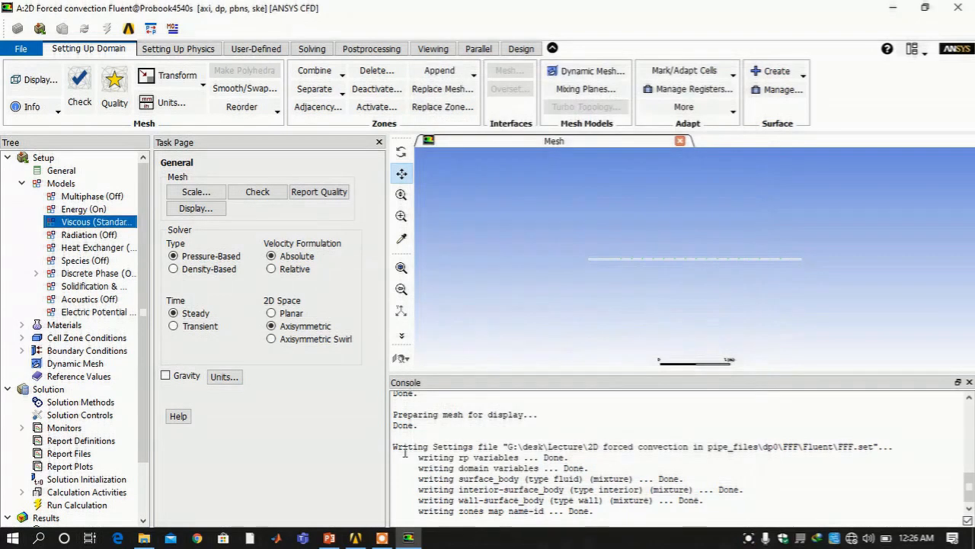
# Change air's density to incompressible-ideal-gas, apply it with Change/Create, and close the editor
pyautogui.click(21, 326)
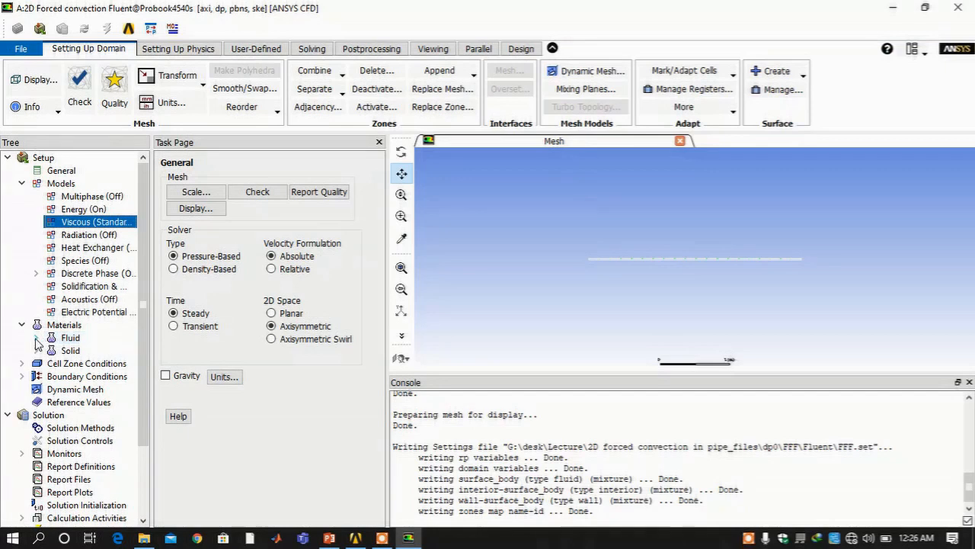
pyautogui.click(35, 338)
pyautogui.doubleClick(76, 351)
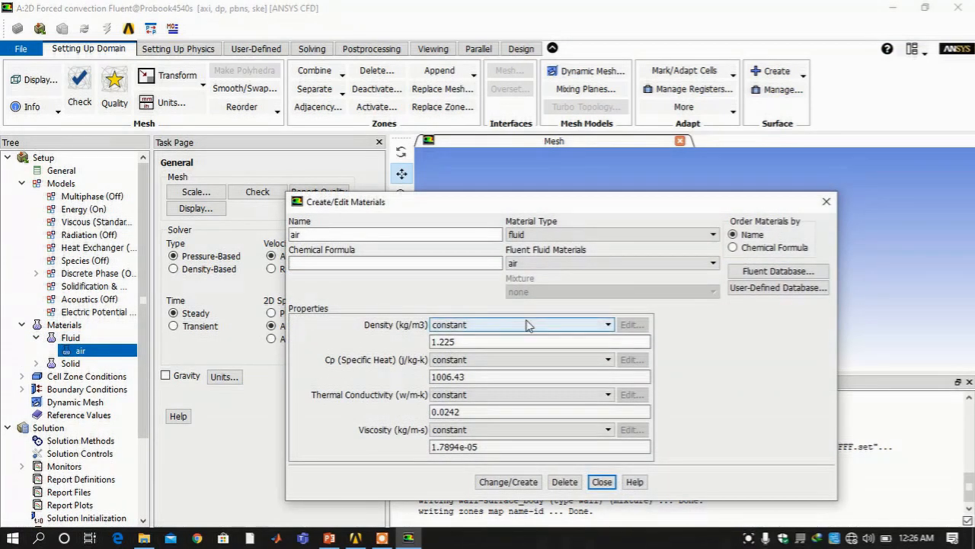
pyautogui.click(608, 328)
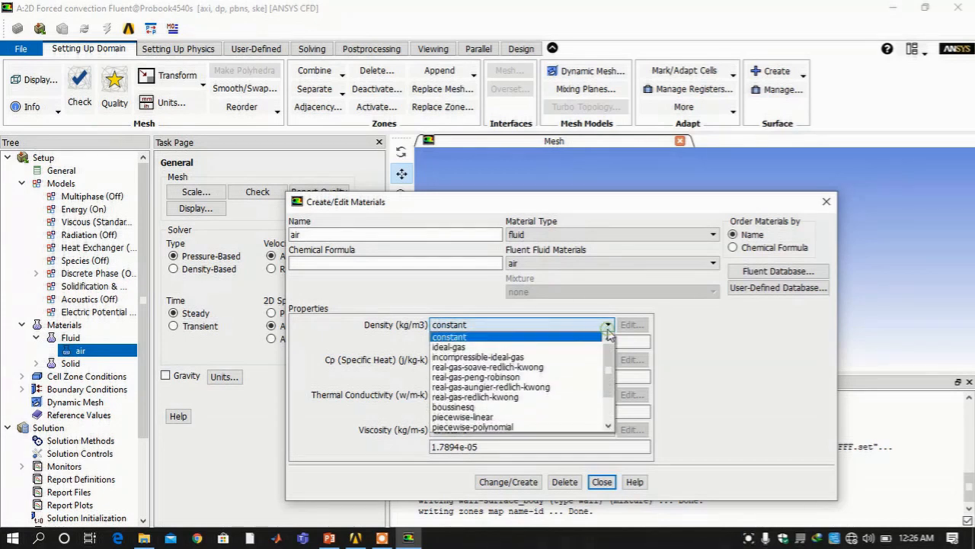
pyautogui.click(579, 357)
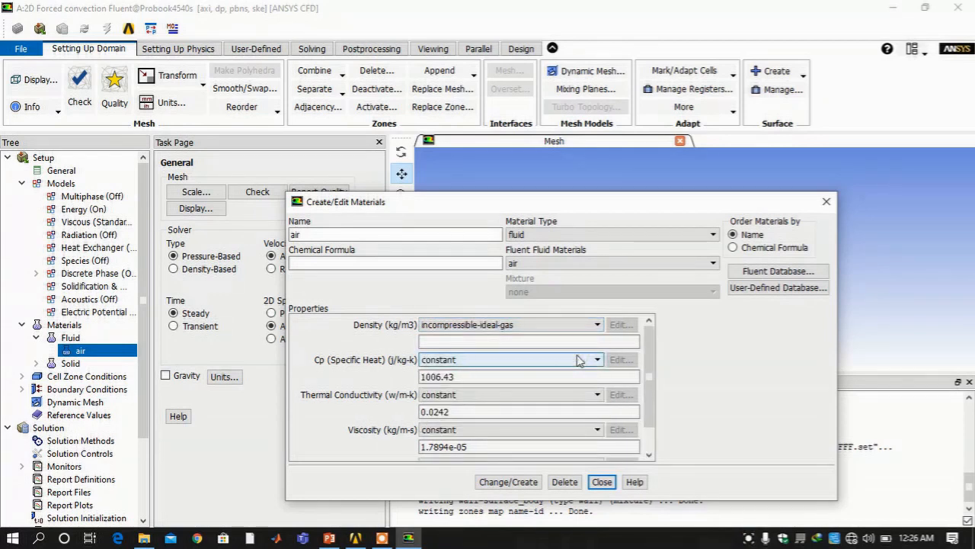
pyautogui.scroll(-1, 579, 360)
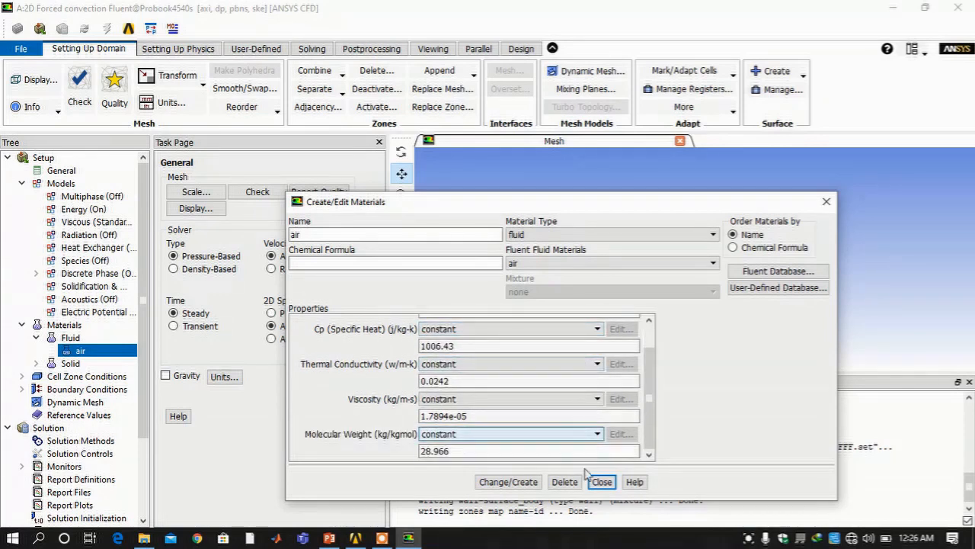
pyautogui.click(499, 484)
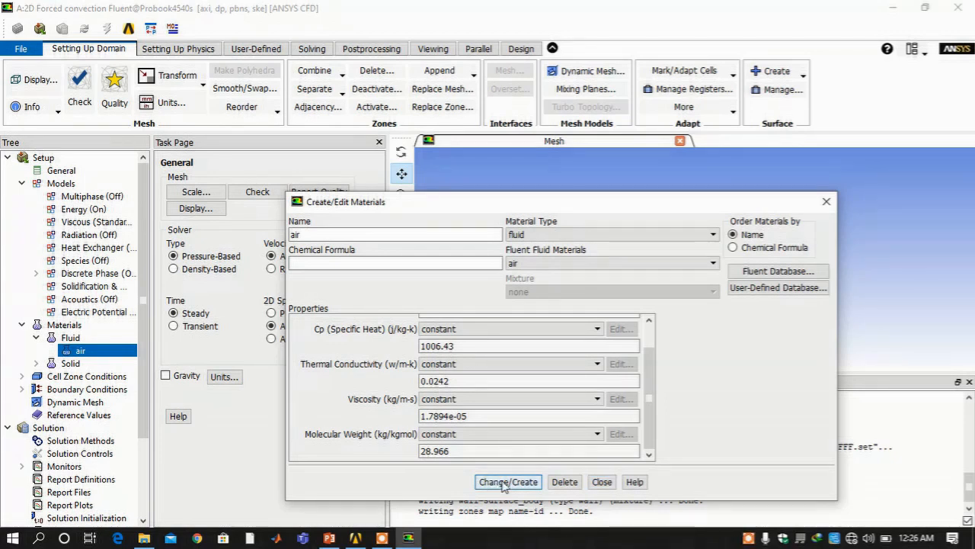
pyautogui.click(602, 482)
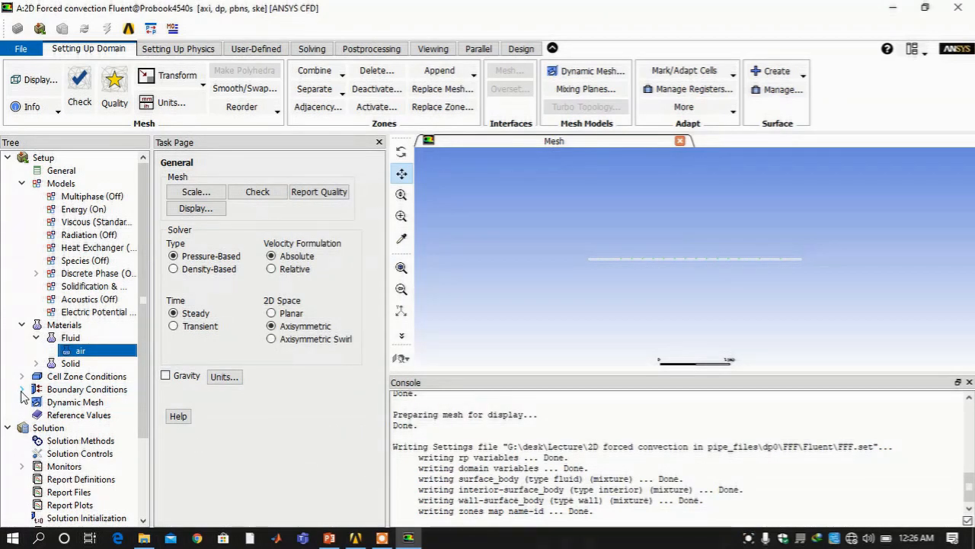
# Change the centerline boundary type from wall to axis
pyautogui.click(23, 390)
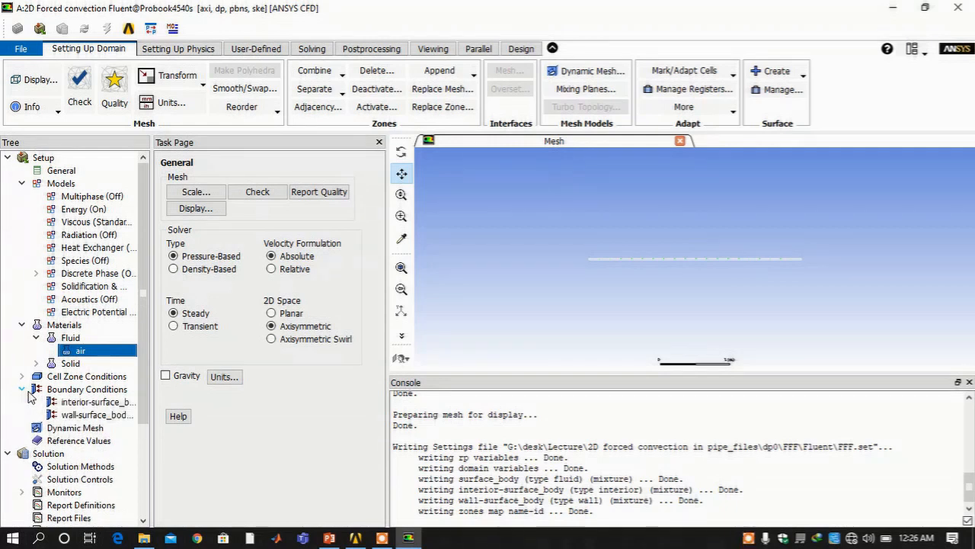
pyautogui.scroll(-1, 23, 394)
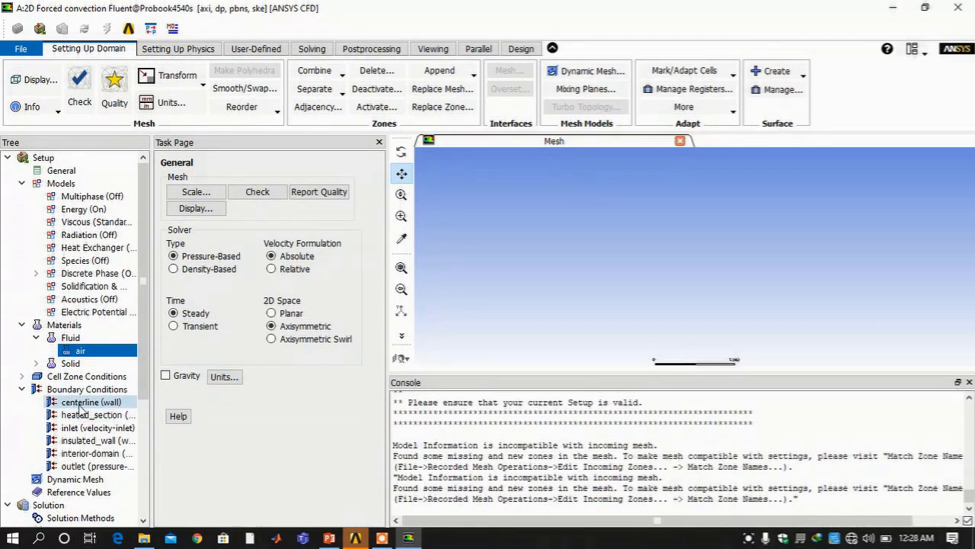
pyautogui.click(80, 407)
pyautogui.rightClick(80, 409)
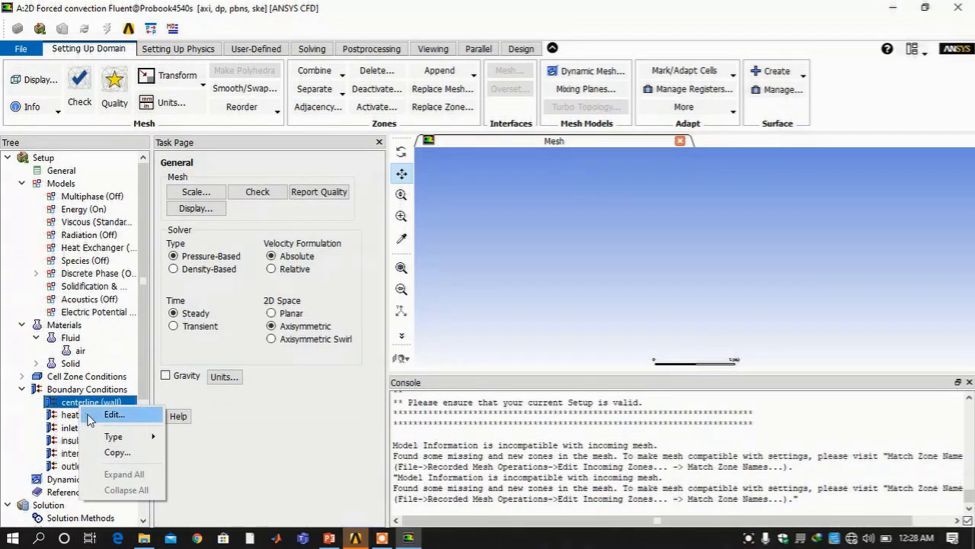
pyautogui.moveTo(121, 440)
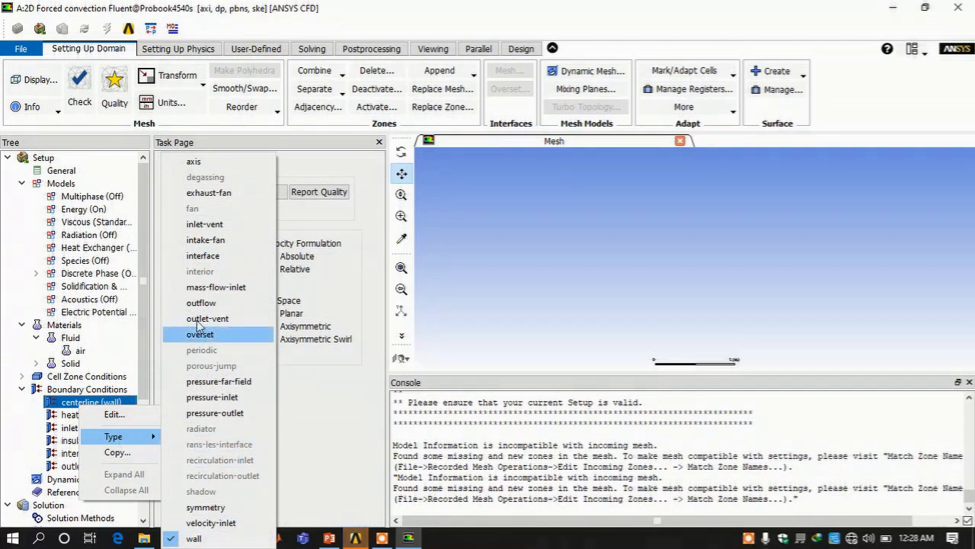
pyautogui.click(201, 163)
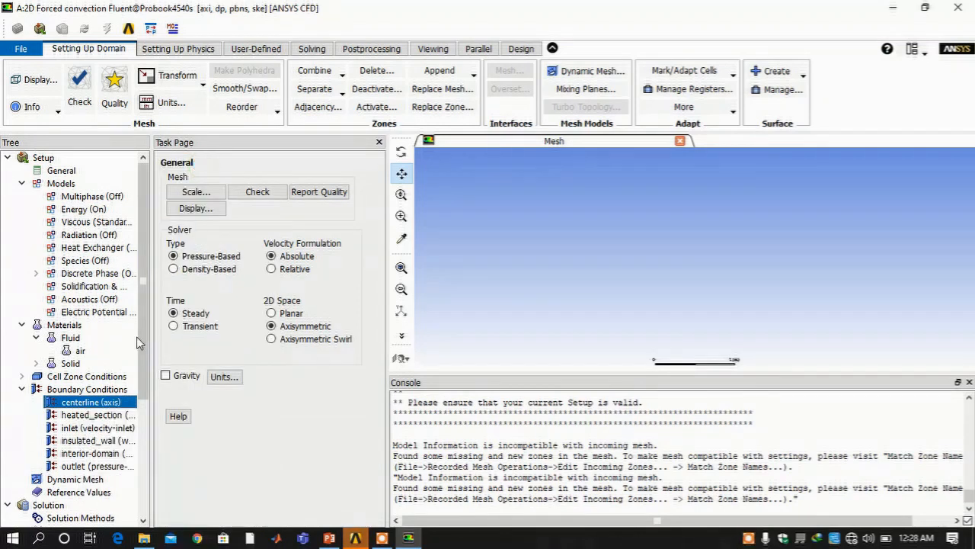
# Open the heated_section wall boundary's settings
pyautogui.scroll(-1, 110, 388)
pyautogui.click(105, 379)
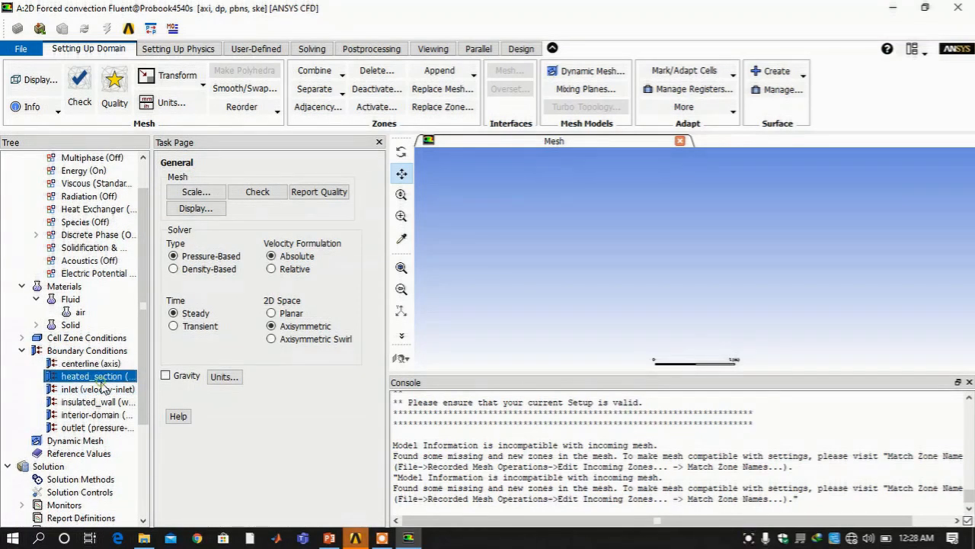
pyautogui.rightClick(105, 384)
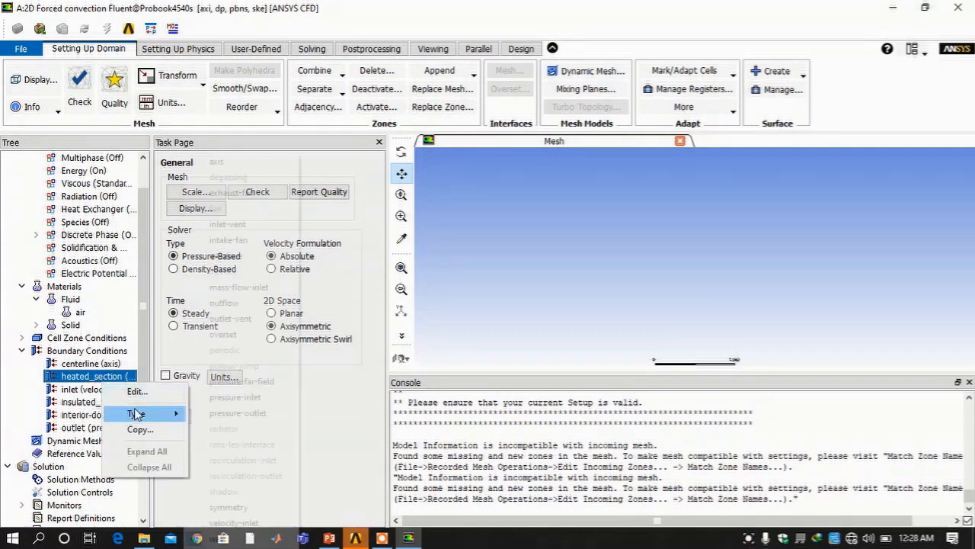
pyautogui.moveTo(136, 414)
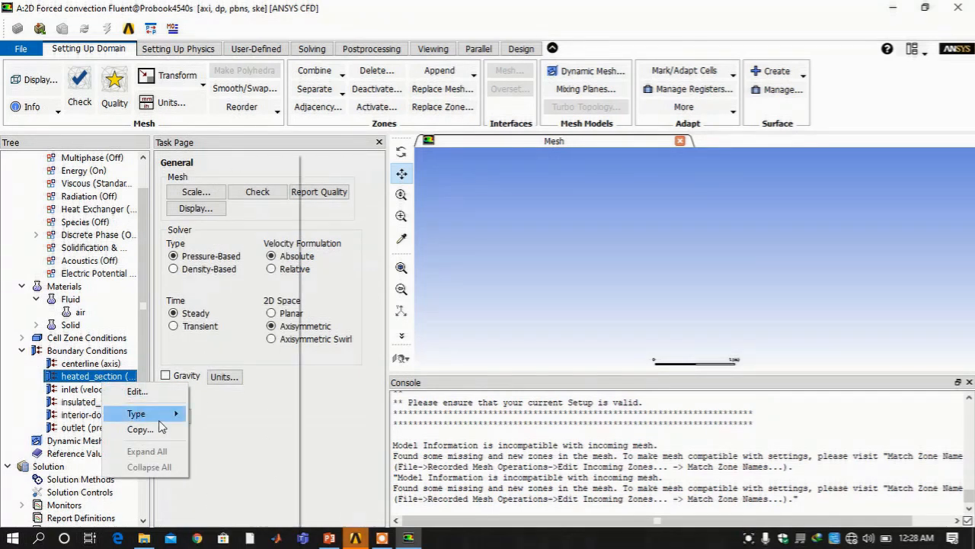
pyautogui.click(138, 390)
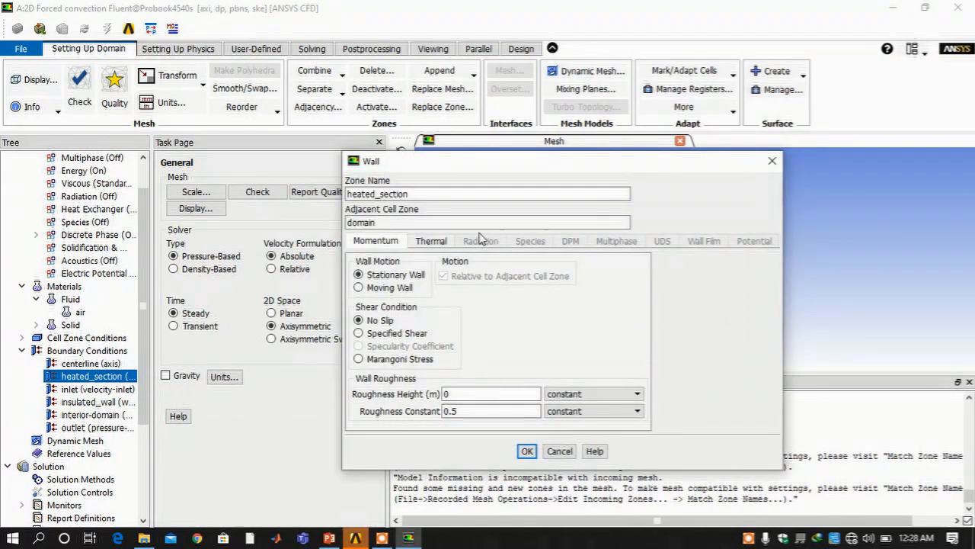
# Enter a 5210.85 W/m² heat flux on heated_section's Thermal tab and apply it
pyautogui.click(432, 242)
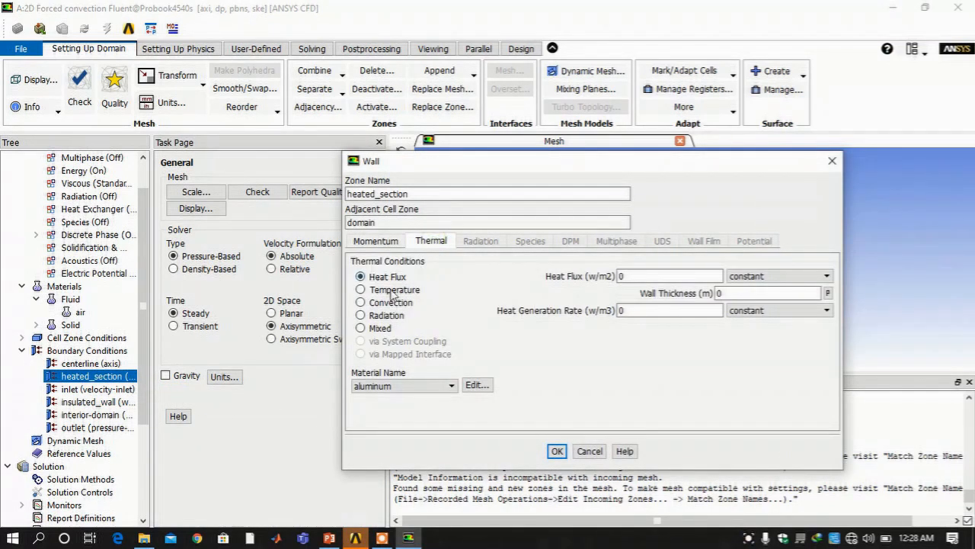
pyautogui.doubleClick(654, 276)
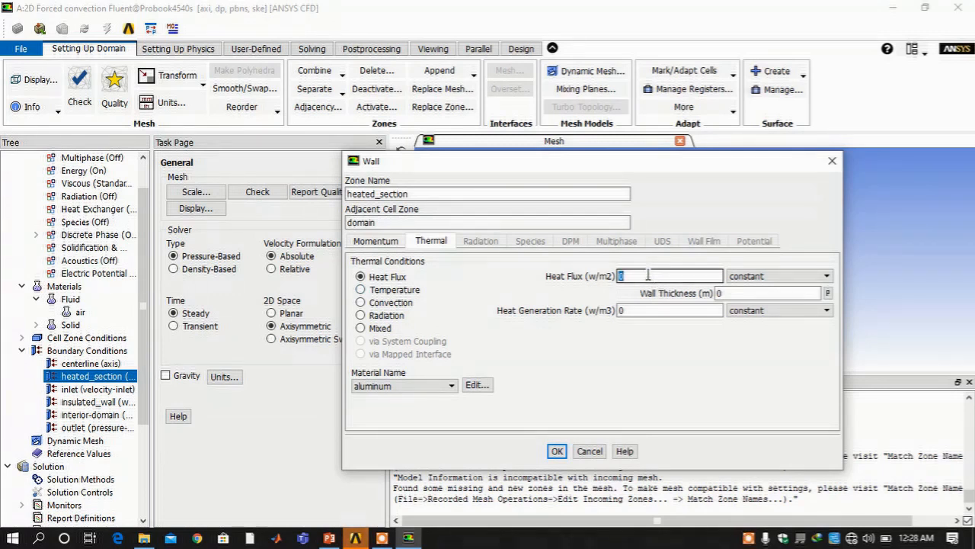
pyautogui.write('5210.85')
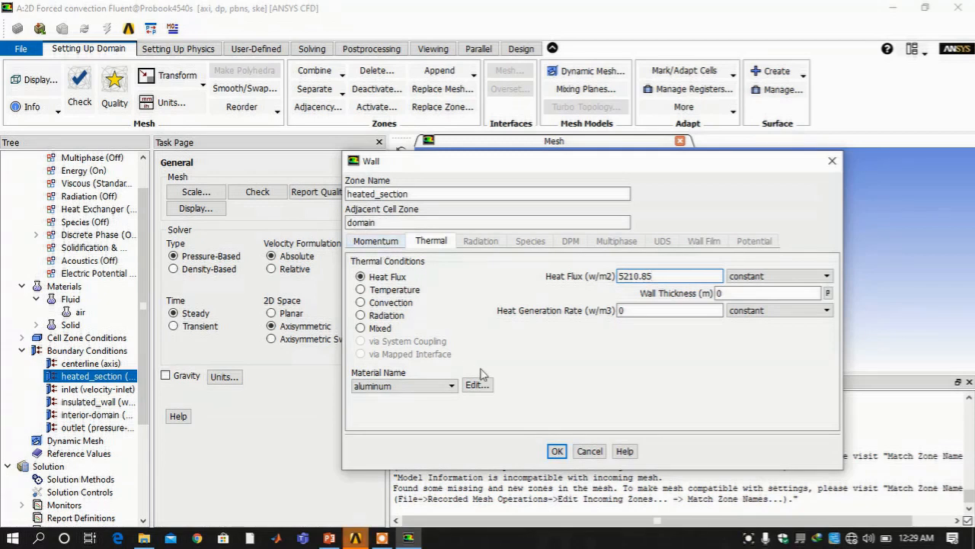
pyautogui.click(377, 241)
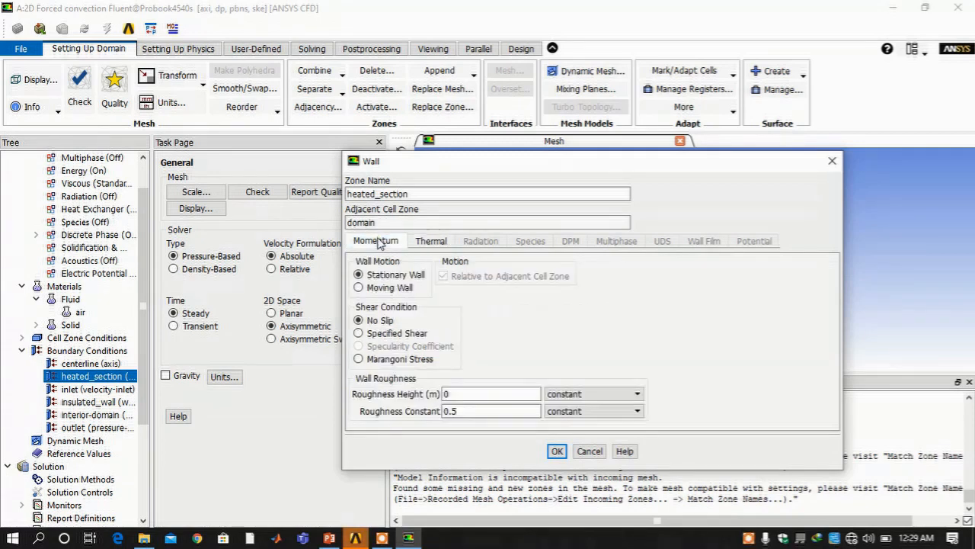
pyautogui.click(557, 451)
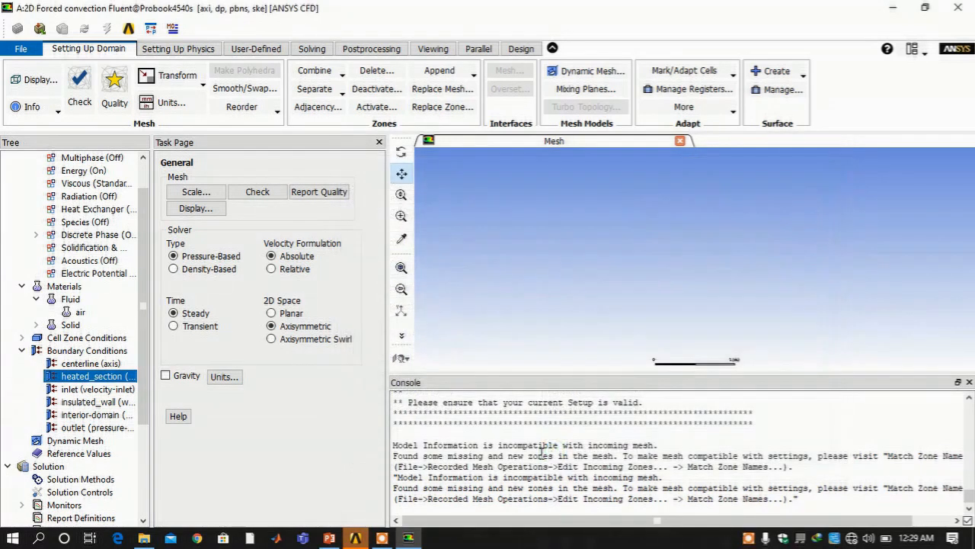
# Set the inlet to Magnitude and Direction at 30.06 m/s with a 298.15 K temperature
pyautogui.click(88, 390)
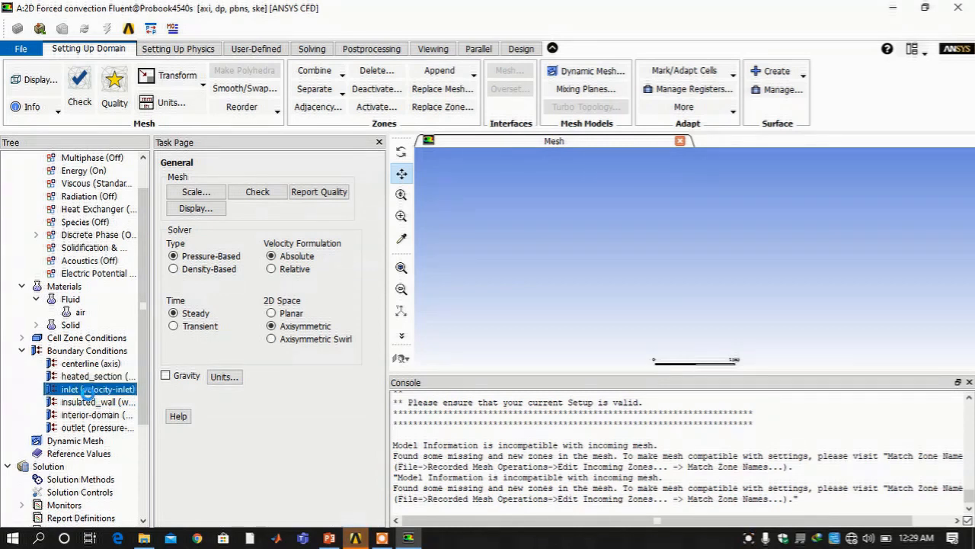
pyautogui.doubleClick(88, 389)
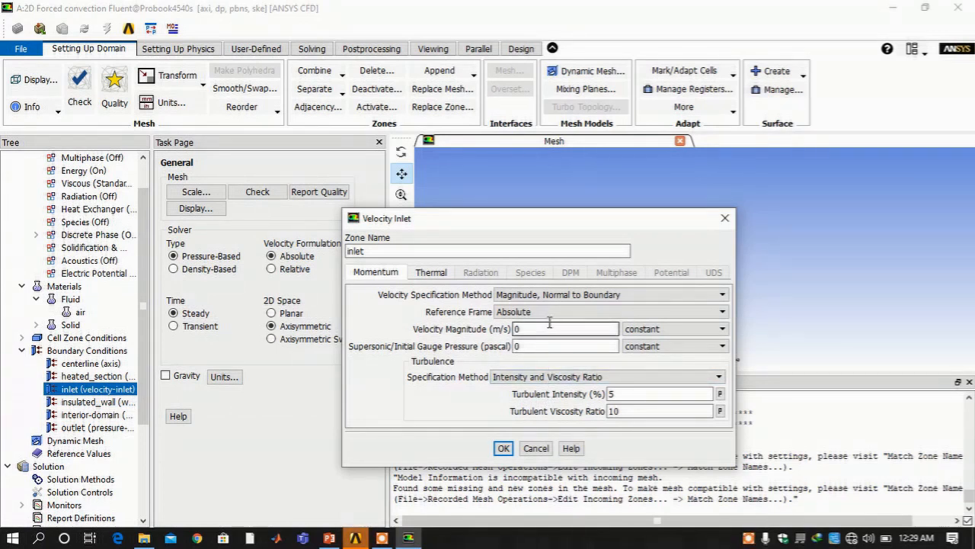
pyautogui.click(560, 294)
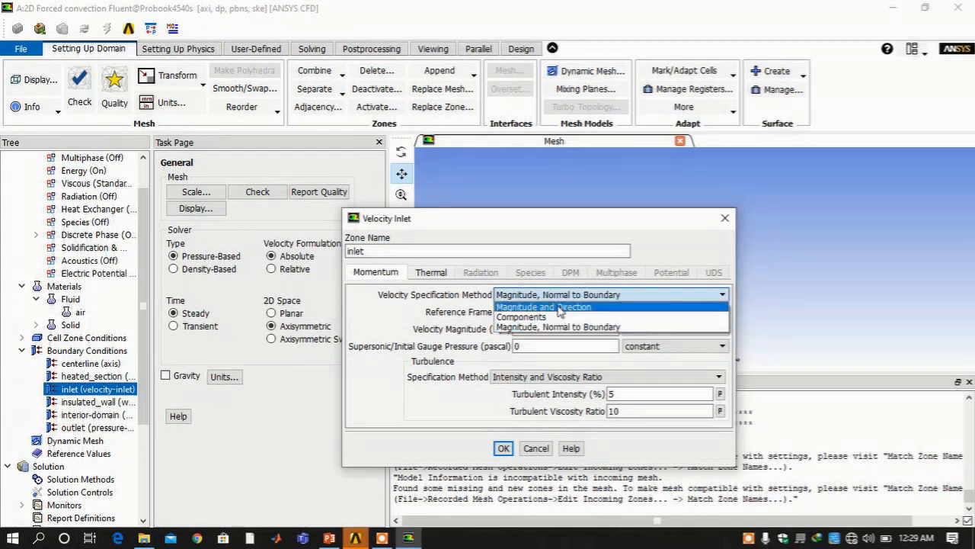
pyautogui.click(560, 307)
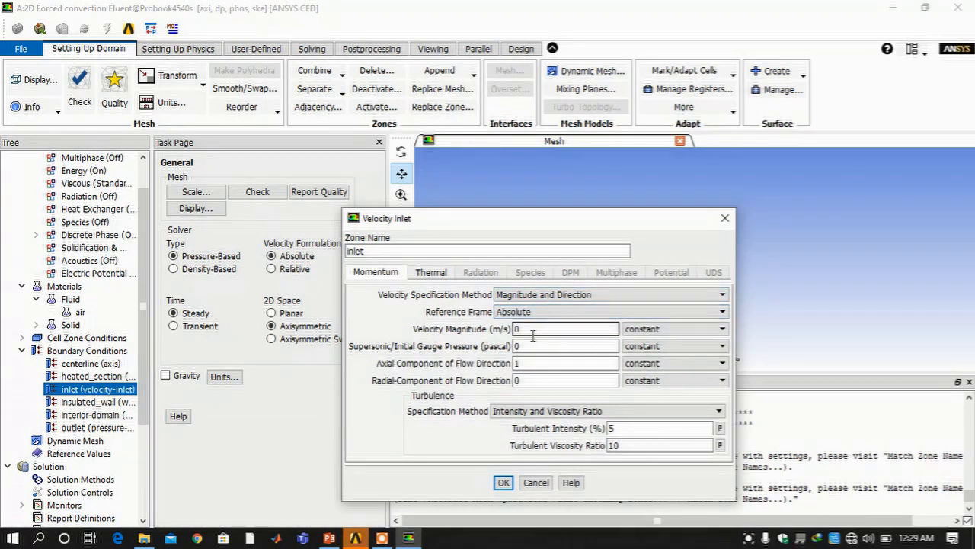
pyautogui.doubleClick(534, 329)
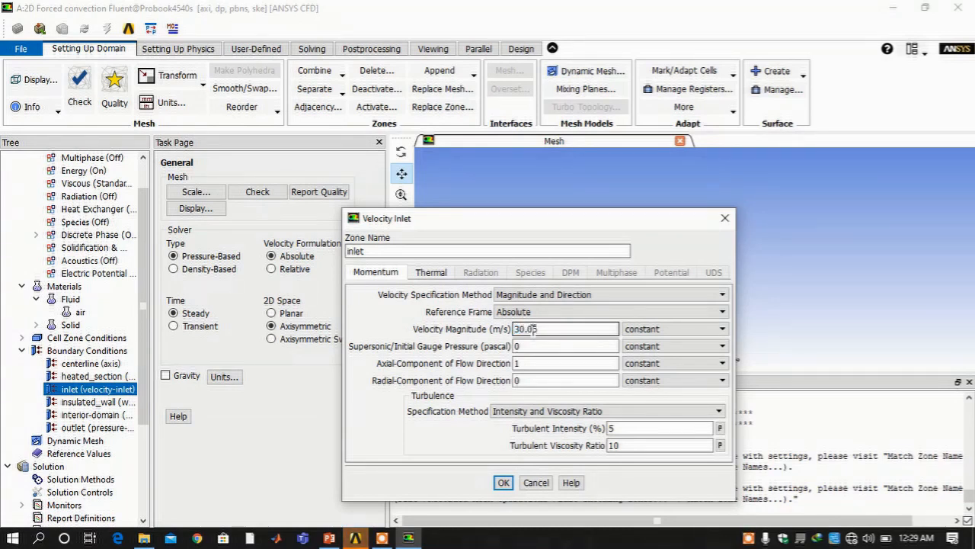
pyautogui.click(430, 276)
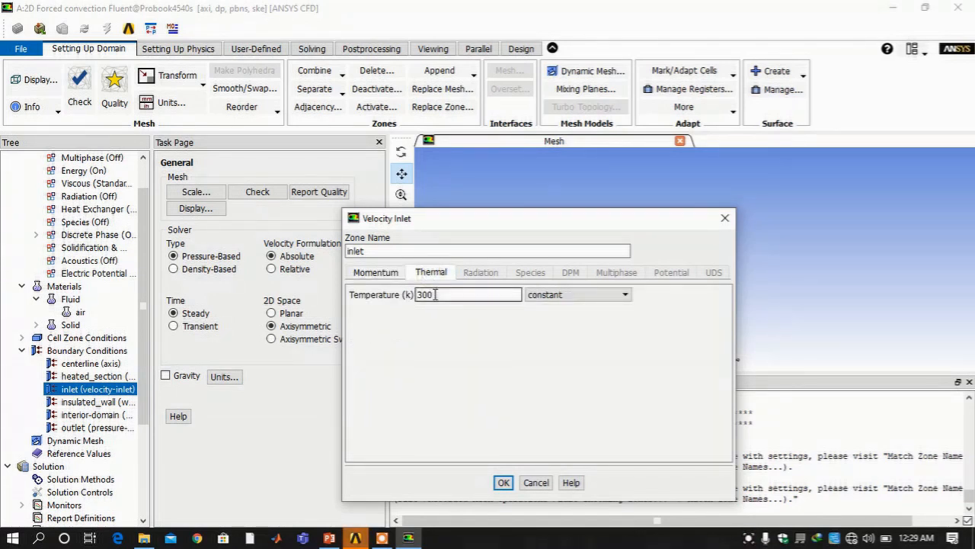
pyautogui.doubleClick(430, 294)
pyautogui.write('298.15')
pyautogui.click(503, 482)
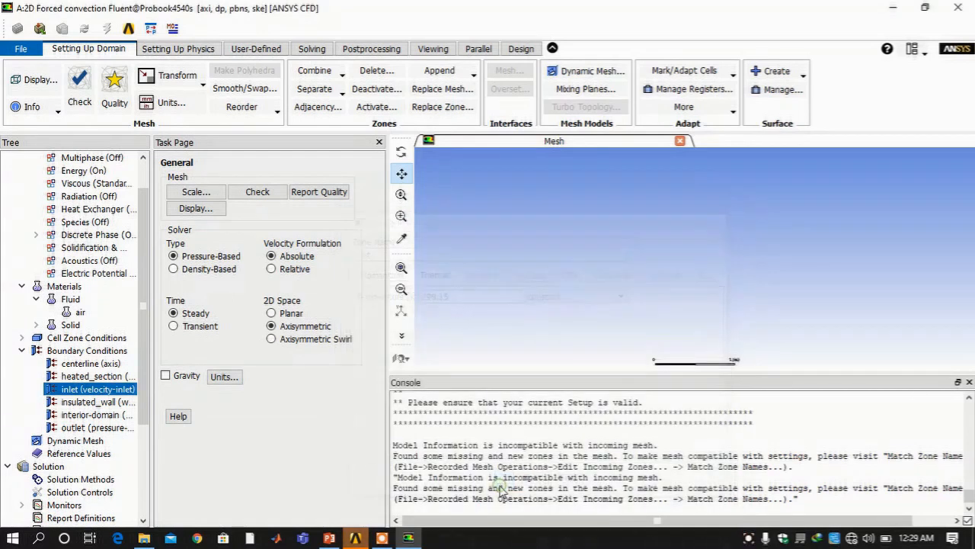
pyautogui.click(94, 402)
pyautogui.doubleClick(95, 404)
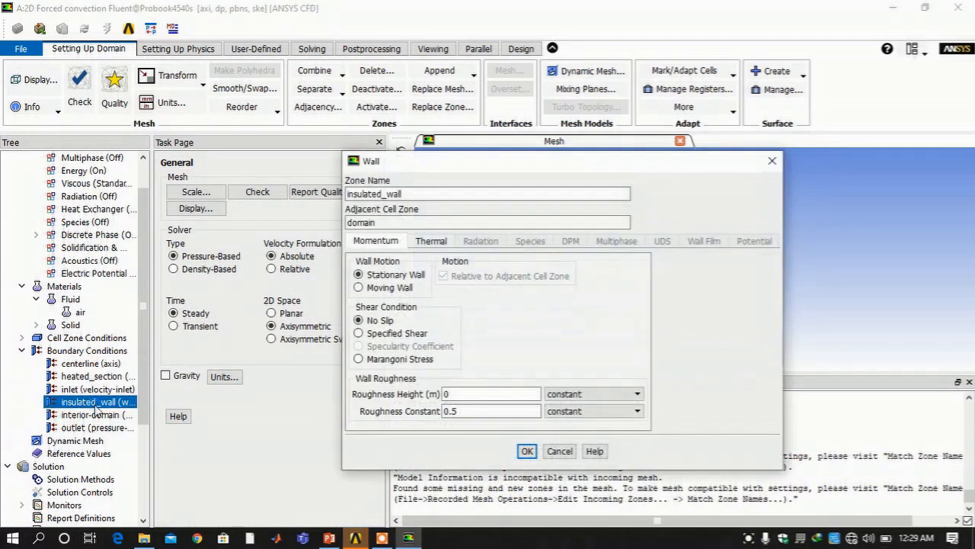
pyautogui.click(429, 242)
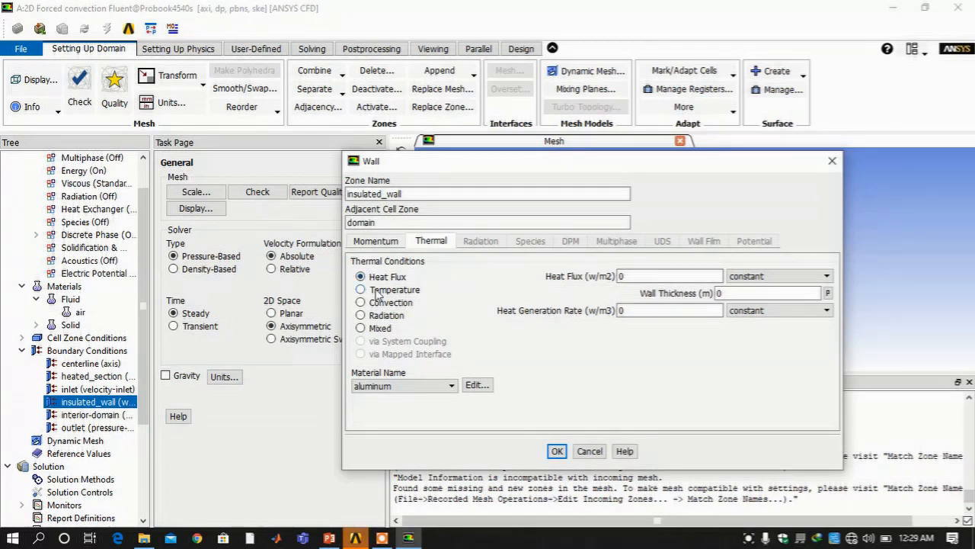
pyautogui.click(557, 451)
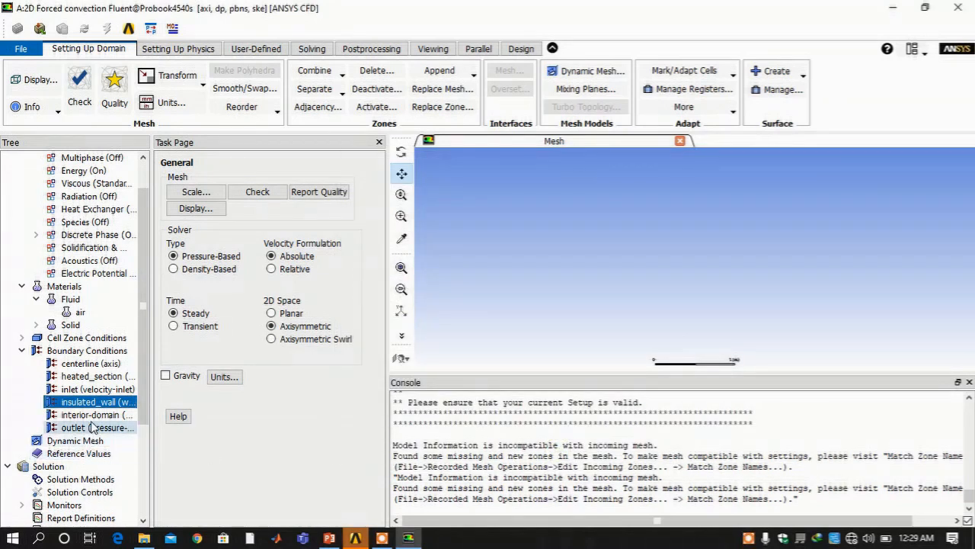
# Open the outlet's pressure-outlet settings, then switch to the problem statement slides
pyautogui.click(93, 417)
pyautogui.rightClick(92, 416)
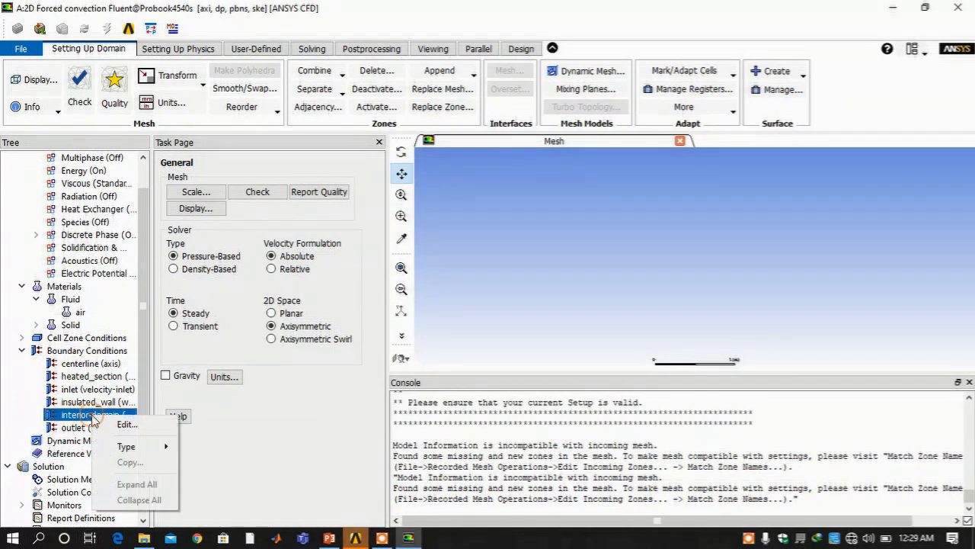
pyautogui.moveTo(141, 446)
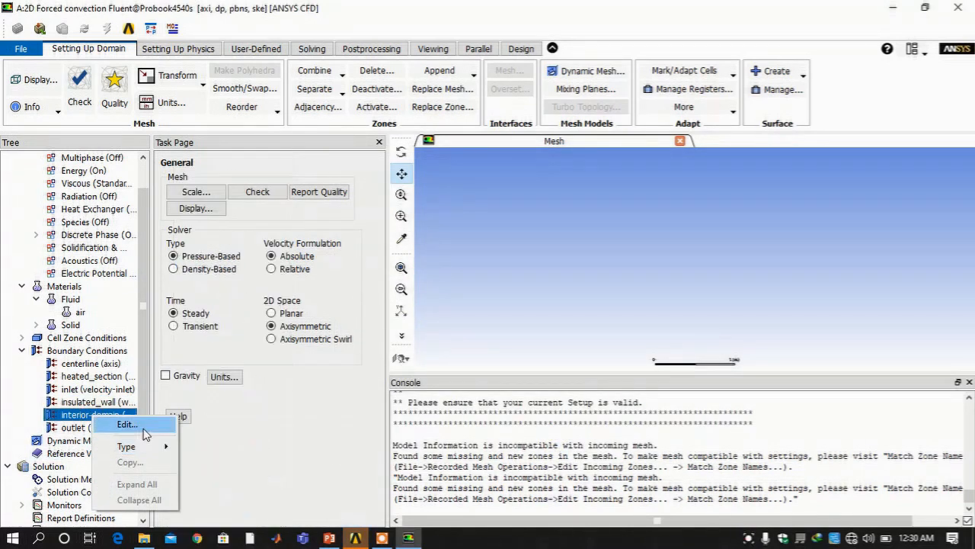
pyautogui.click(77, 429)
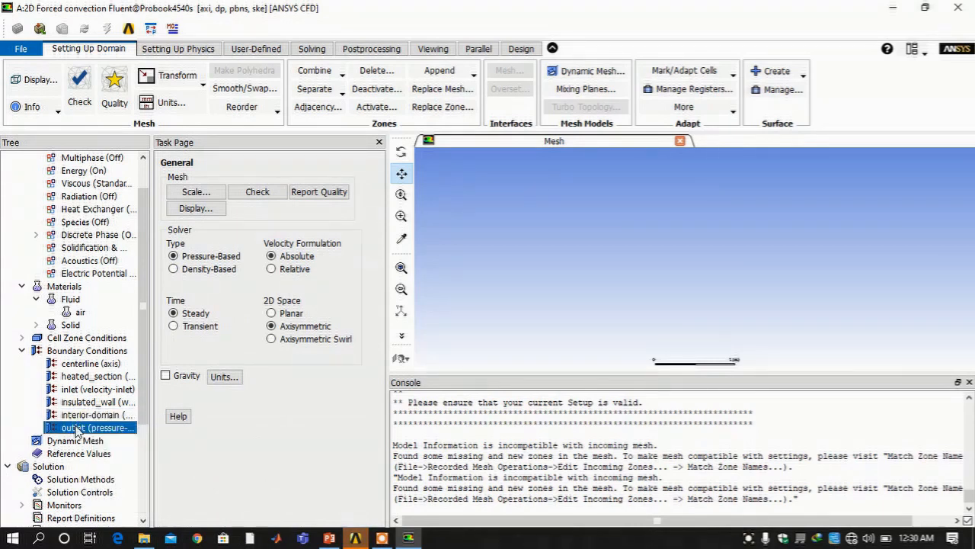
pyautogui.rightClick(78, 428)
pyautogui.moveTo(114, 456)
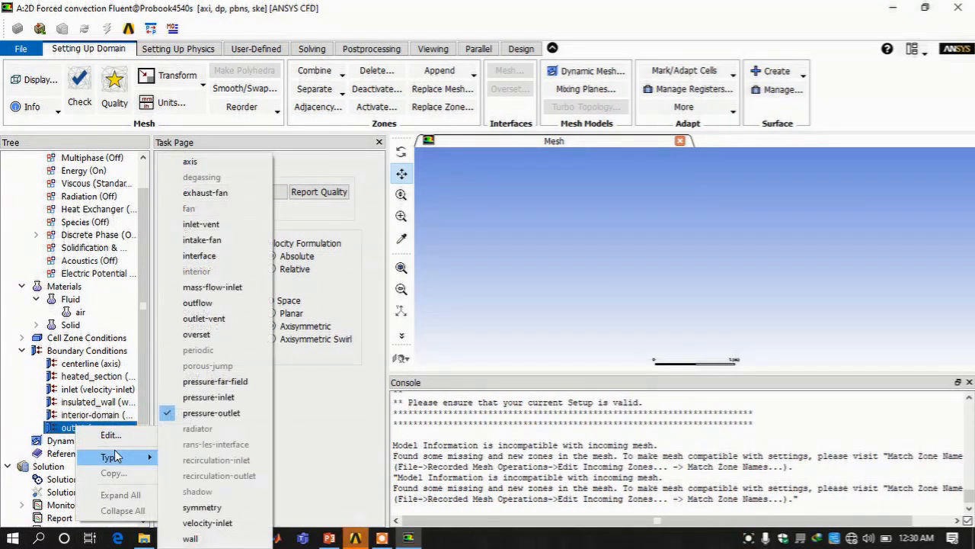
pyautogui.click(112, 435)
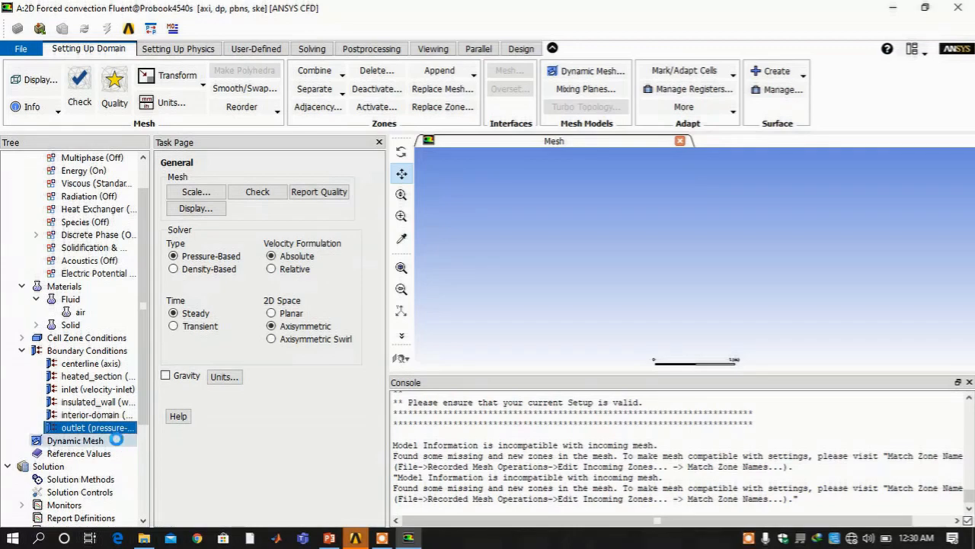
pyautogui.click(329, 538)
# Check the outlet conditions on the Problem slide, then return to Fluent's outlet settings
pyautogui.click(101, 253)
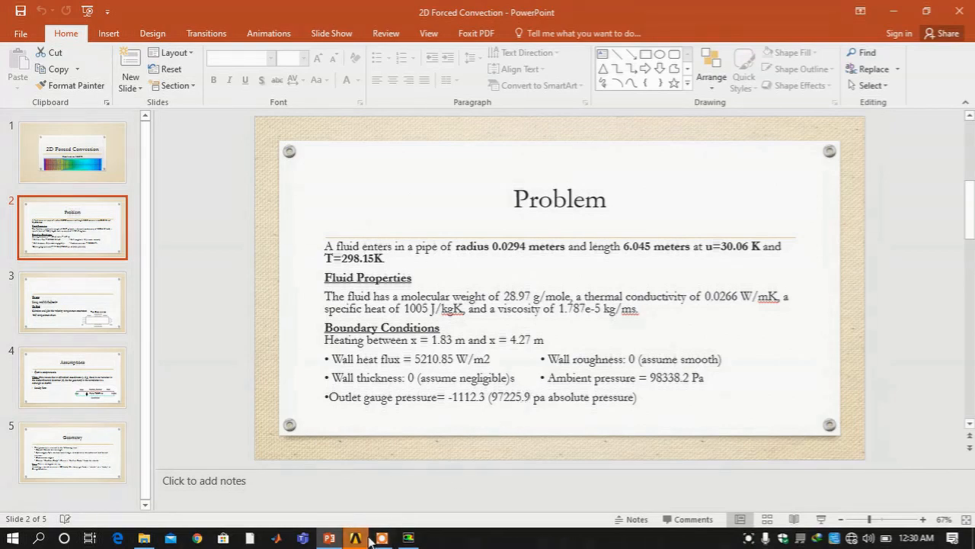
pyautogui.click(408, 538)
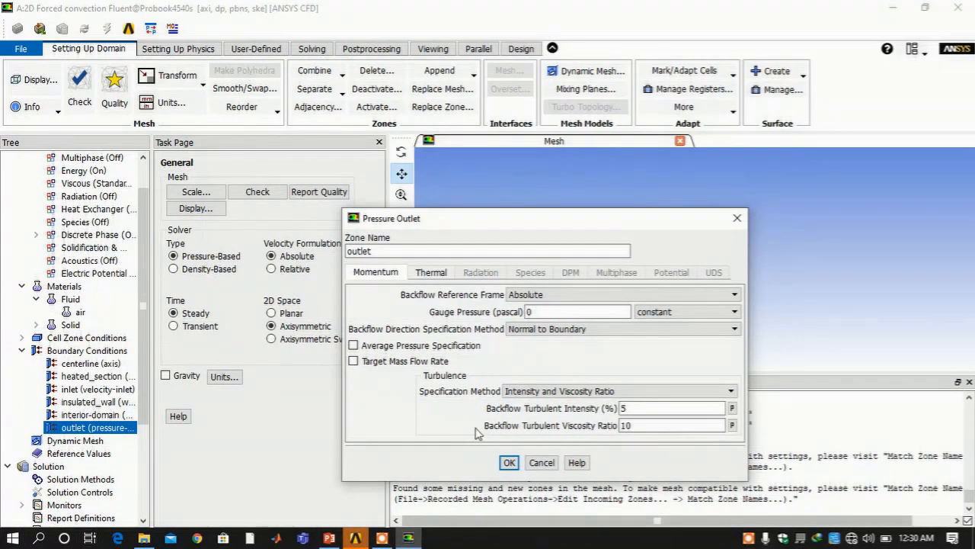
# Enter -1112.3 Pa as the outlet gauge pressure and apply it
pyautogui.doubleClick(543, 312)
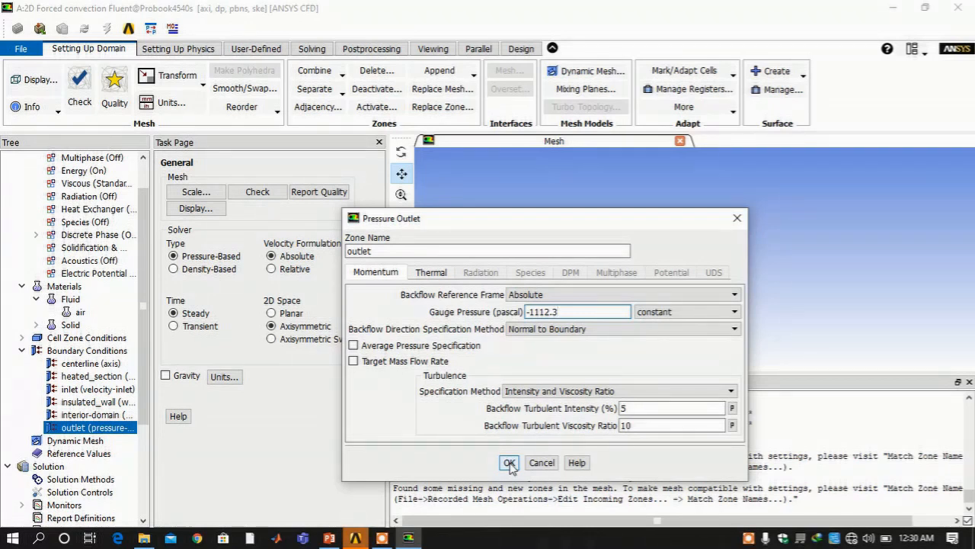
pyautogui.click(510, 463)
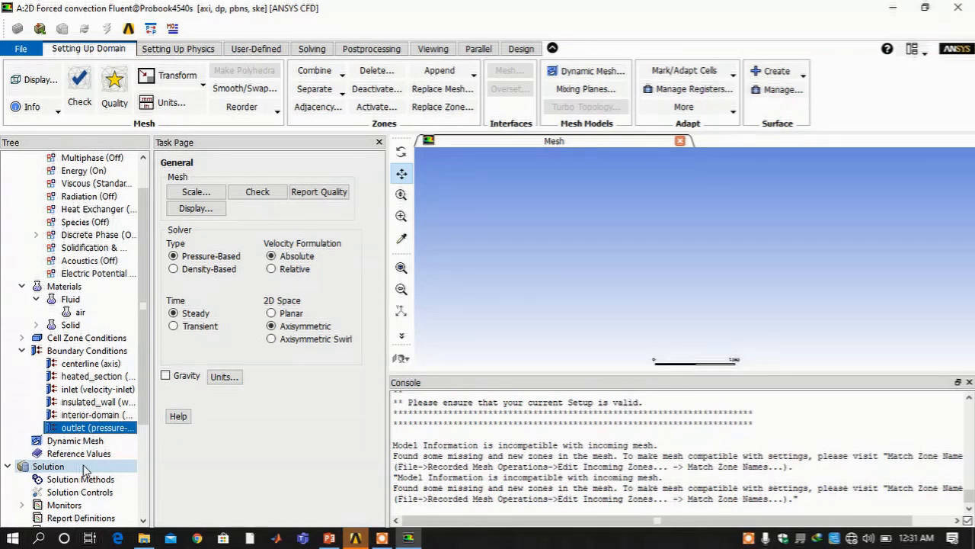
# Set turbulent kinetic energy and dissipation rate to Second Order Upwind in Solution Methods
pyautogui.scroll(-2, 46, 472)
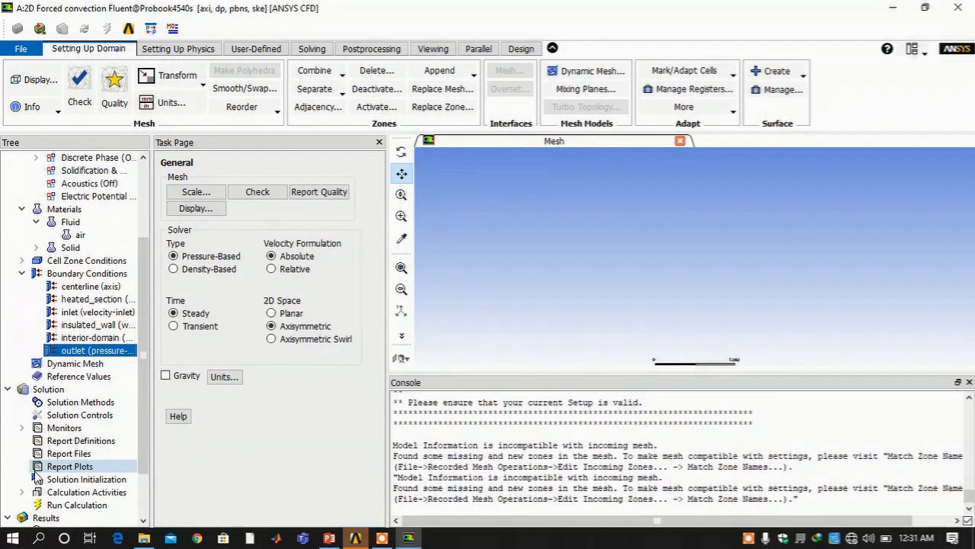
pyautogui.click(57, 403)
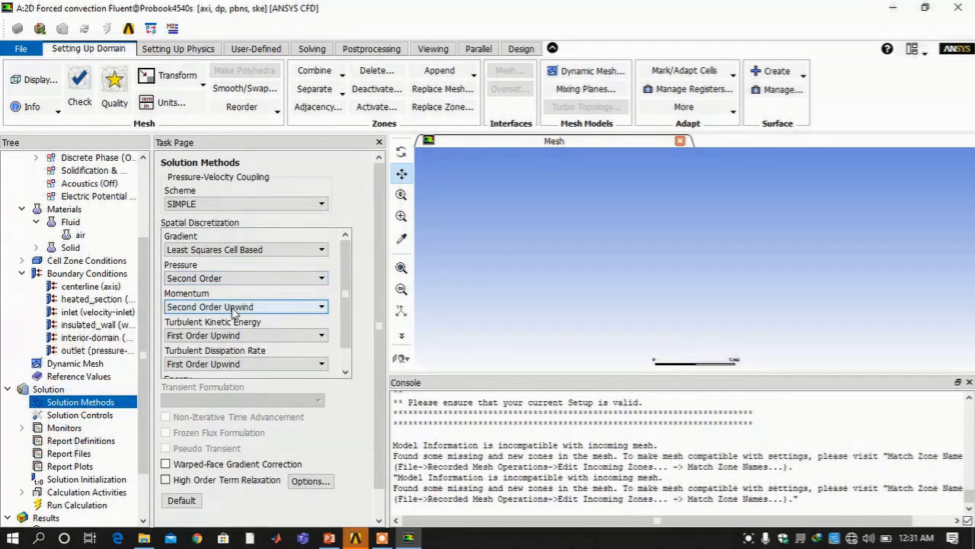
pyautogui.scroll(-1, 232, 312)
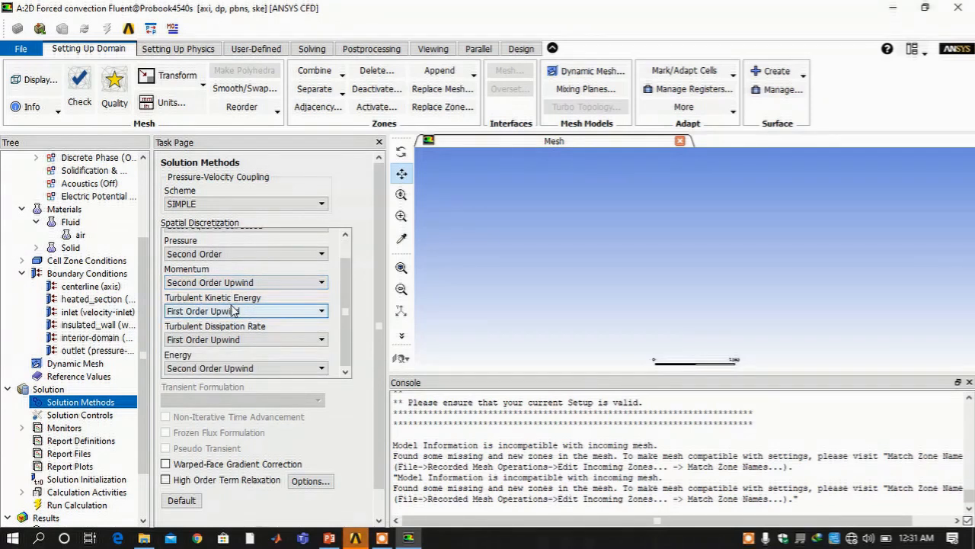
pyautogui.click(233, 310)
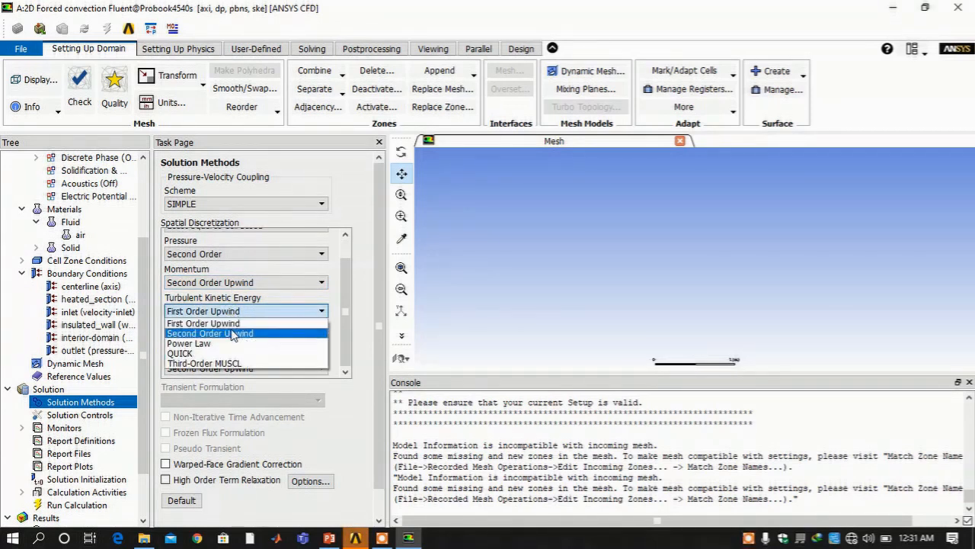
pyautogui.click(230, 333)
pyautogui.click(233, 340)
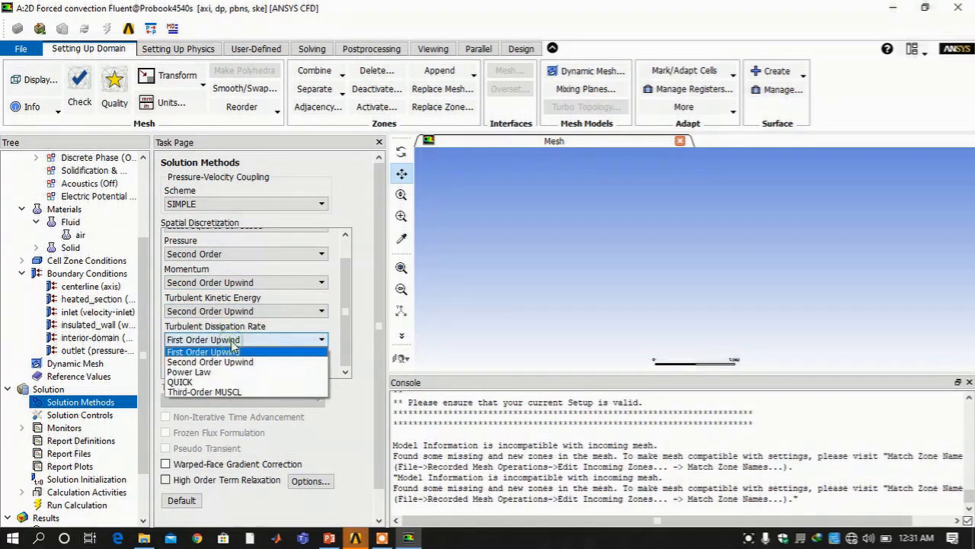
pyautogui.click(233, 359)
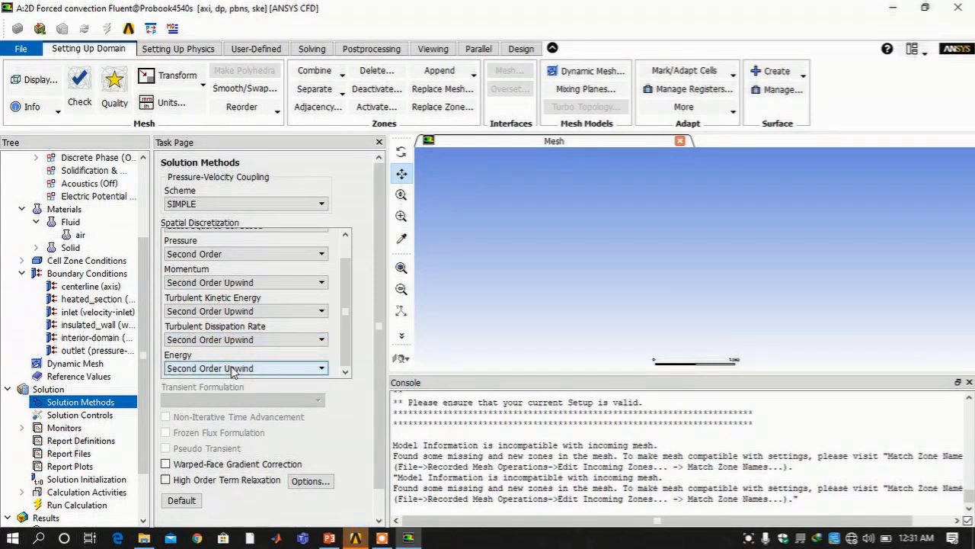
# Expand the solution monitors and select the Residual monitor
pyautogui.scroll(-1, 232, 367)
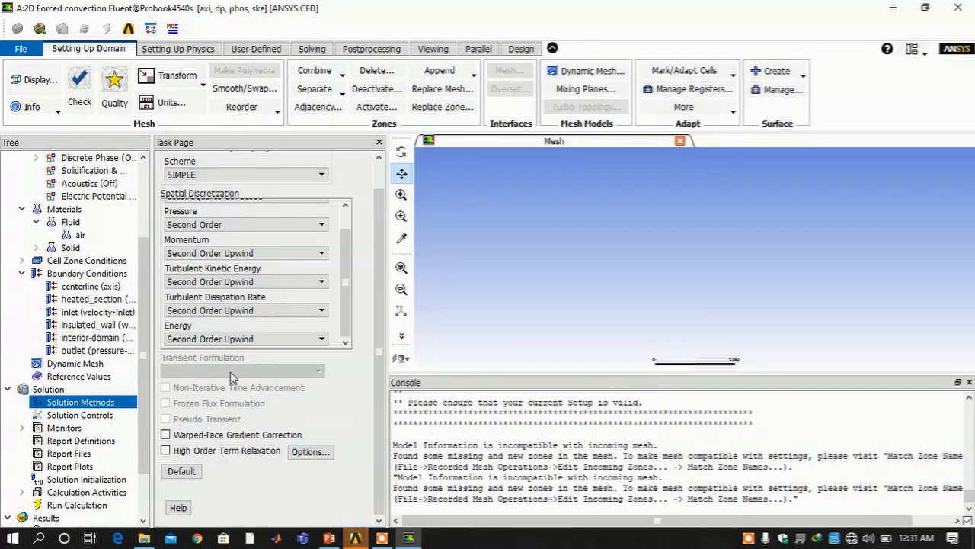
pyautogui.scroll(2, 230, 371)
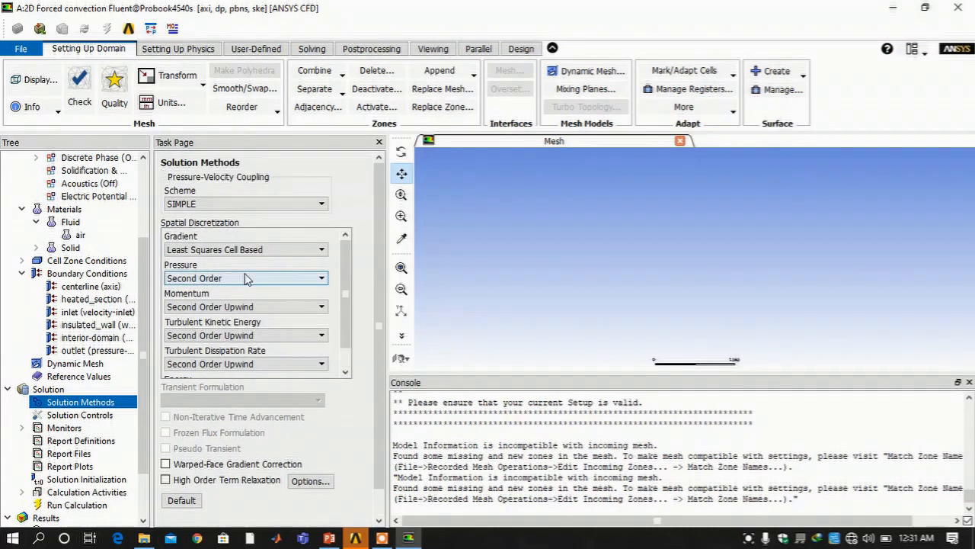
pyautogui.click(21, 427)
pyautogui.click(58, 440)
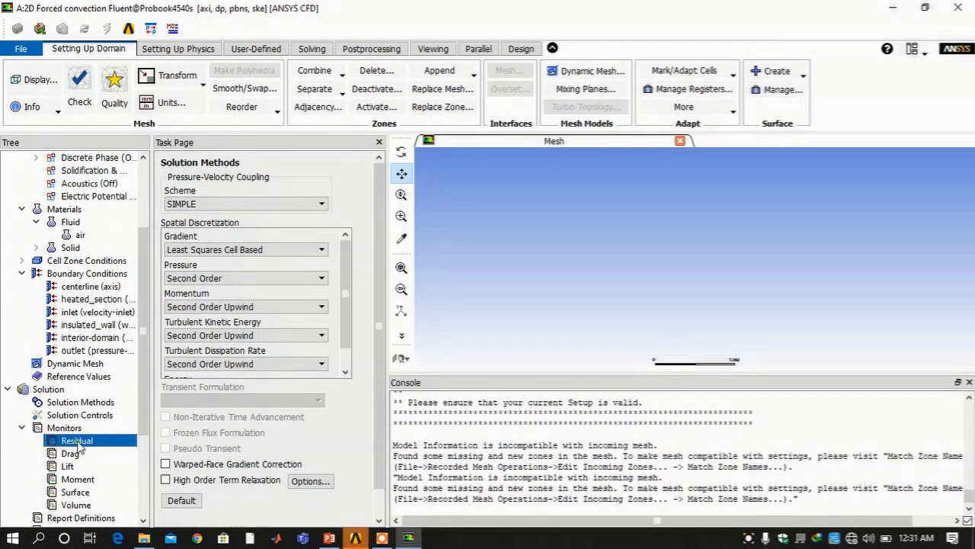
# Set the y-velocity, x-velocity and continuity criteria to 1e-06, copied from energy
pyautogui.doubleClick(77, 441)
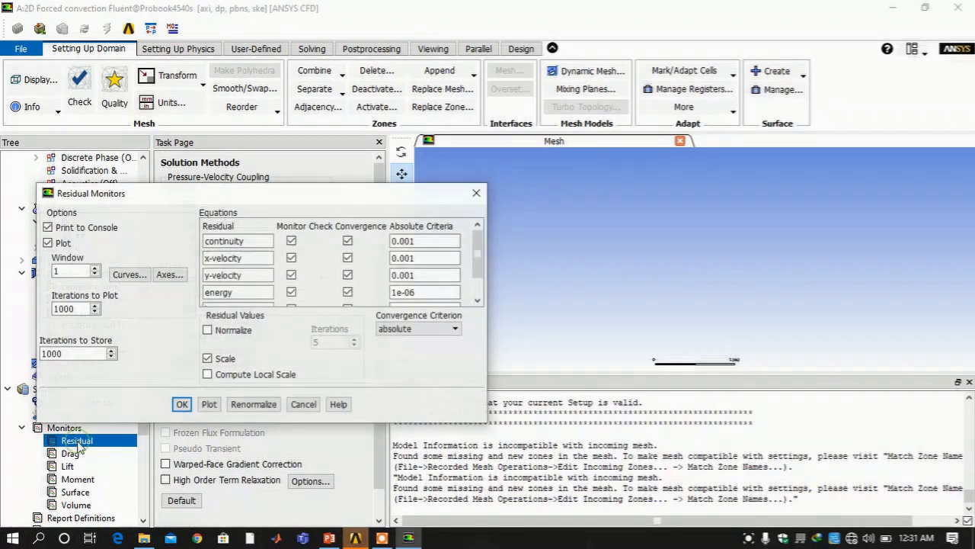
pyautogui.moveTo(423, 290); pyautogui.dragTo(391, 292)
pyautogui.rightClick(438, 298)
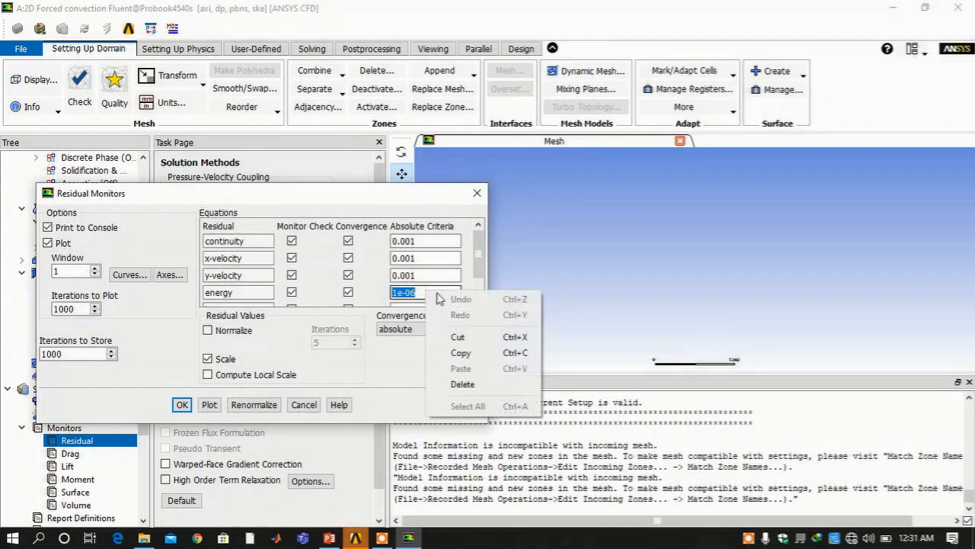
pyautogui.click(457, 353)
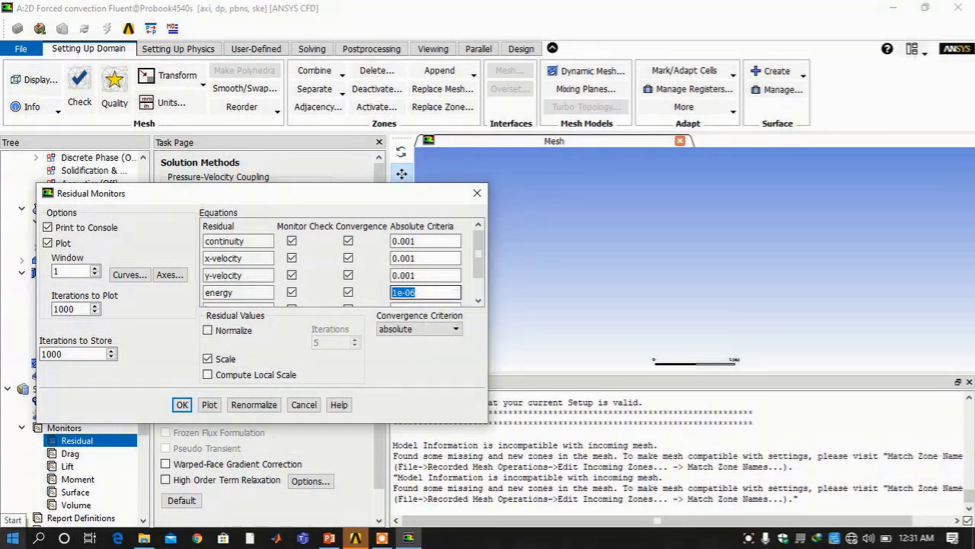
pyautogui.doubleClick(431, 277)
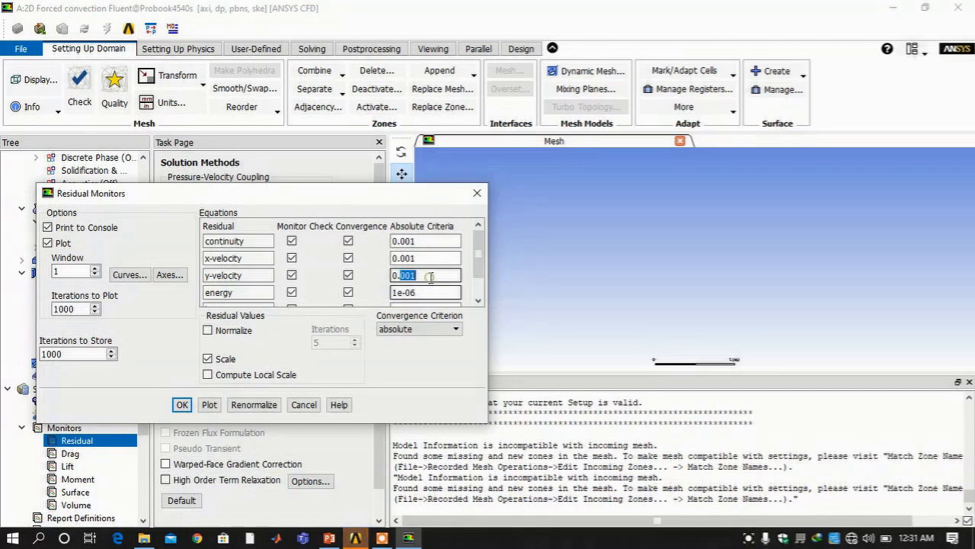
pyautogui.tripleClick(430, 278)
pyautogui.hotkey('ctrl', 'v')
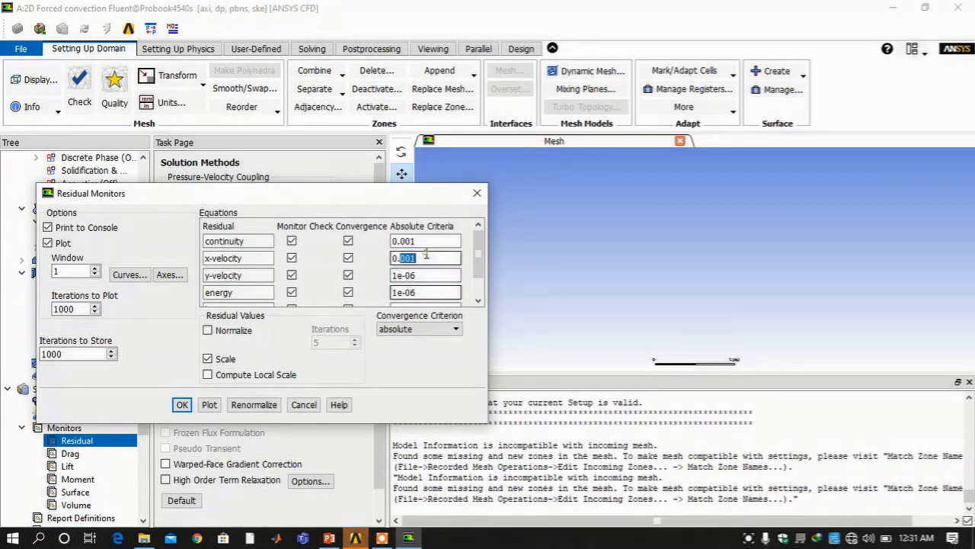
pyautogui.tripleClick(427, 256)
pyautogui.hotkey('ctrl', 'v')
pyautogui.tripleClick(428, 239)
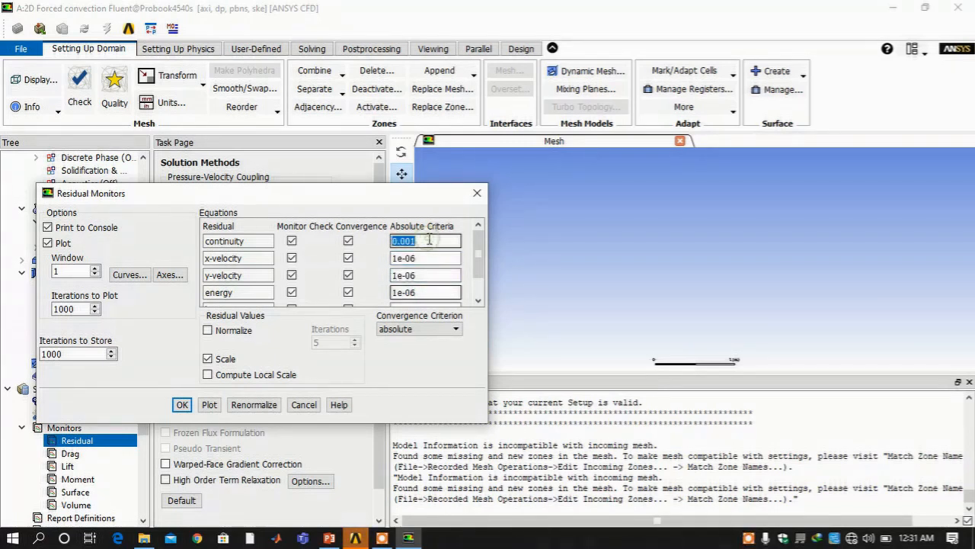
pyautogui.hotkey('ctrl', 'v')
# Set the k and epsilon criteria to 1e-06 and apply the residual settings
pyautogui.scroll(-1, 480, 282)
pyautogui.moveTo(480, 282); pyautogui.dragTo(480, 285)
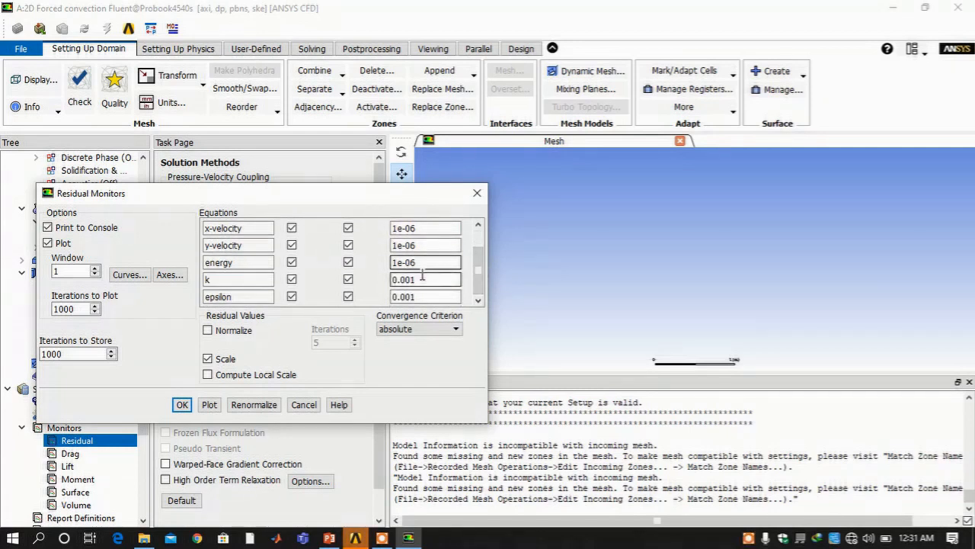
pyautogui.tripleClick(423, 279)
pyautogui.hotkey('ctrl', 'v')
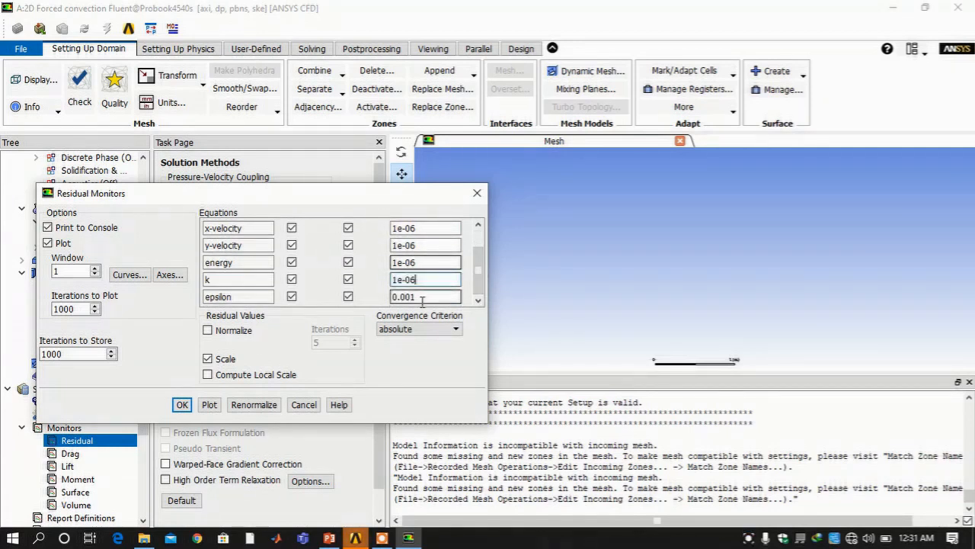
pyautogui.doubleClick(424, 298)
pyautogui.tripleClick(423, 297)
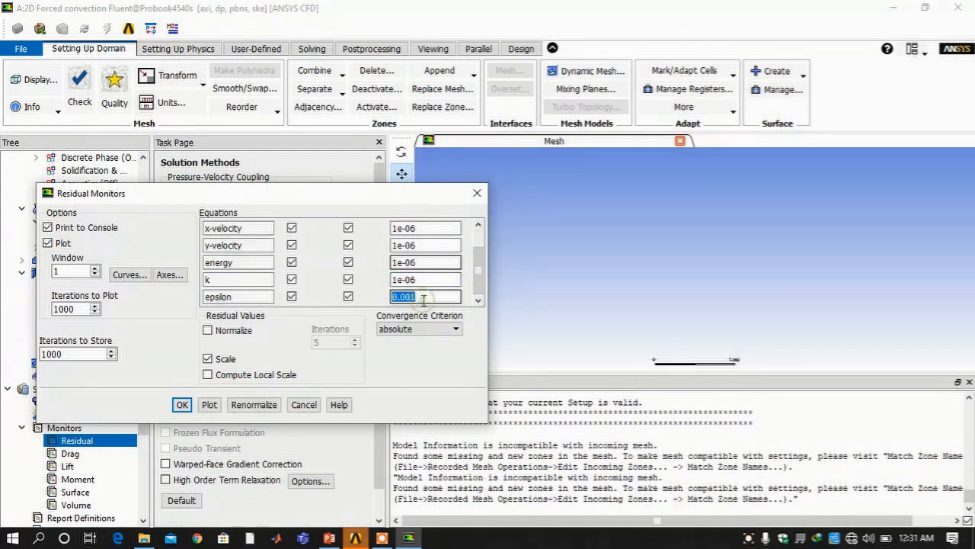
pyautogui.hotkey('ctrl', 'v')
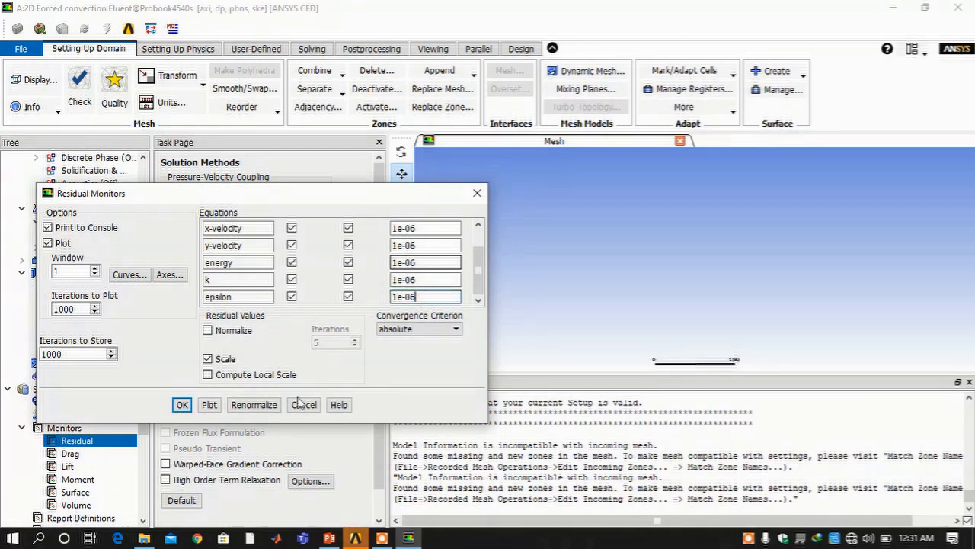
pyautogui.click(183, 406)
pyautogui.scroll(-3, 77, 449)
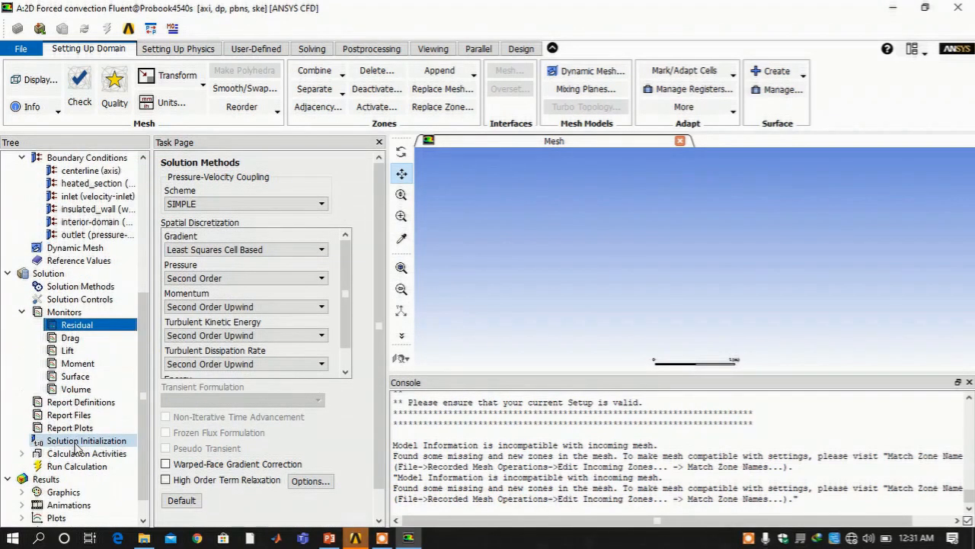
# Use Standard Initialization computed from the inlet, then go to Run Calculation
pyautogui.click(80, 440)
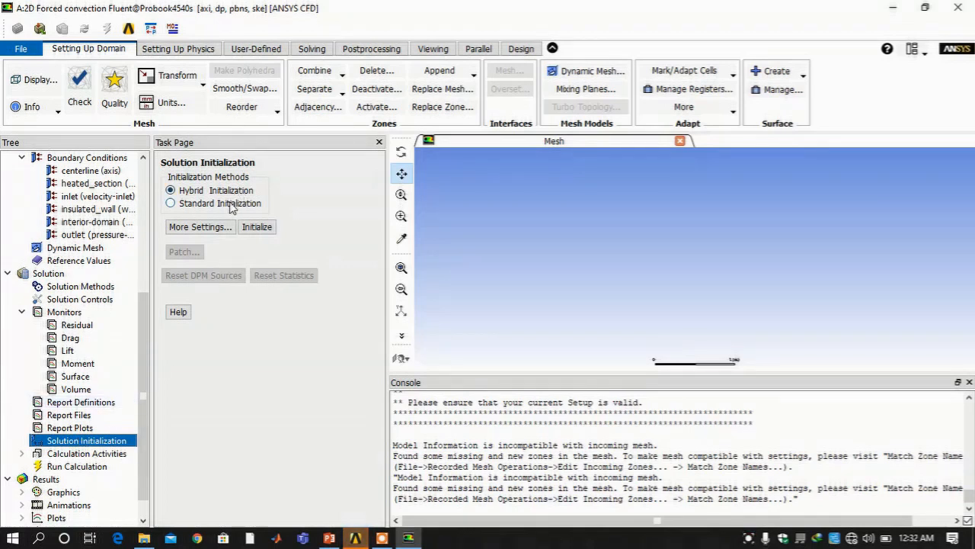
pyautogui.click(232, 208)
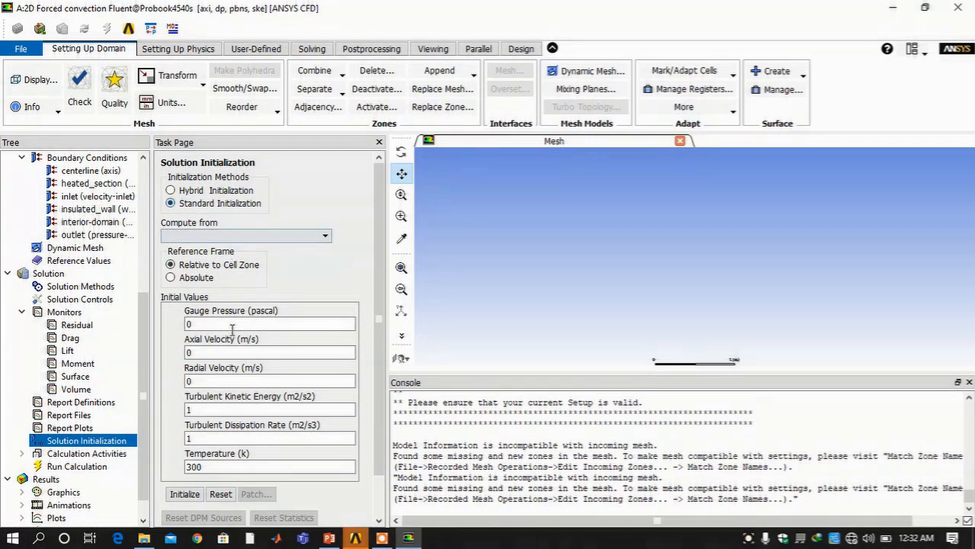
pyautogui.click(243, 233)
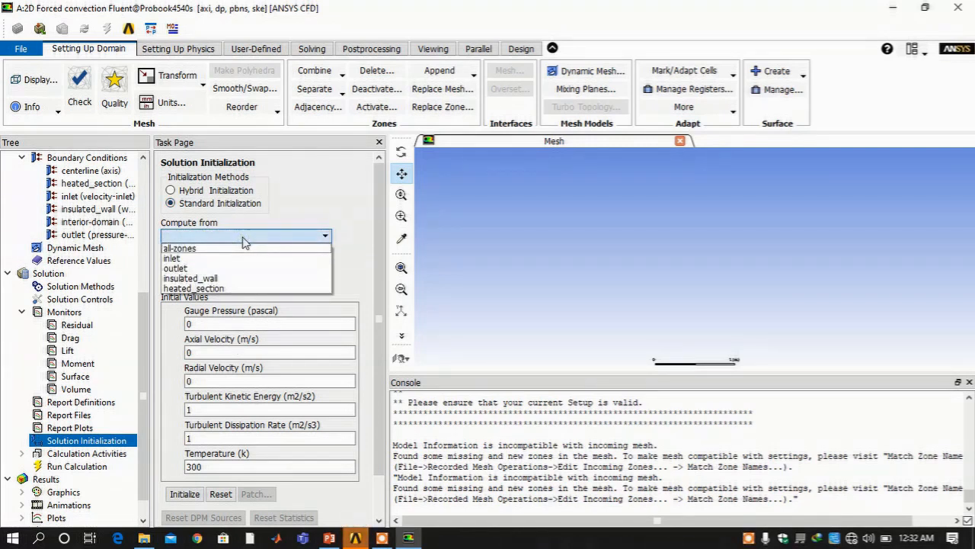
pyautogui.click(231, 257)
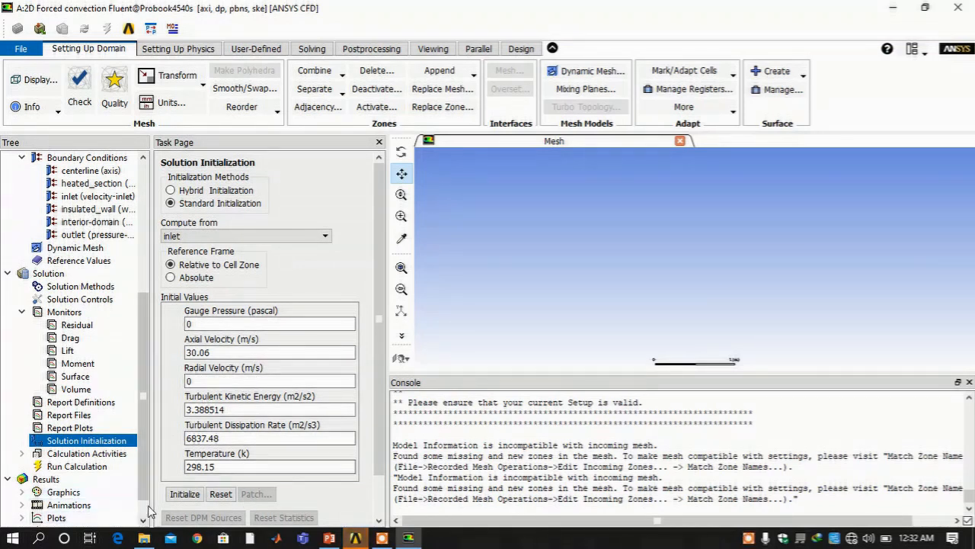
pyautogui.click(54, 467)
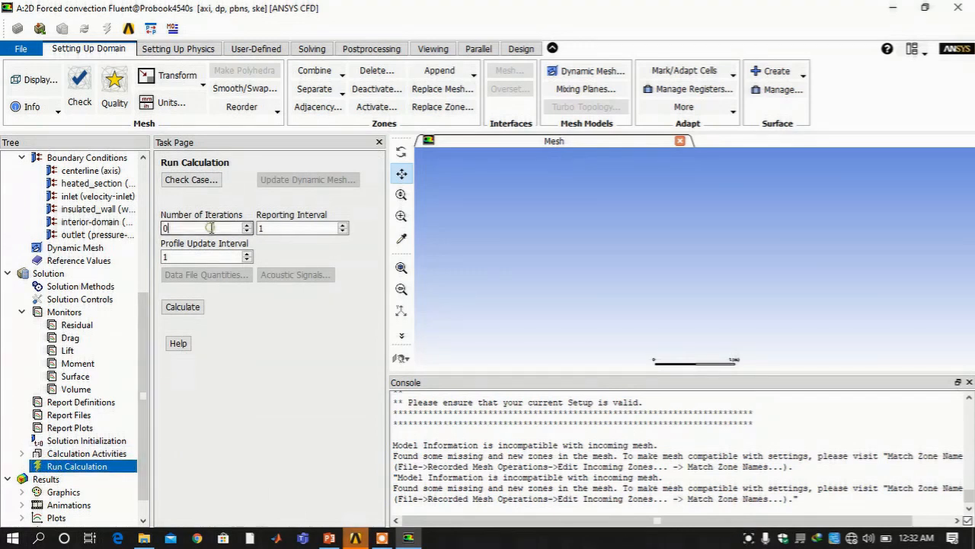
# Run 500 iterations, initializing the solution first, until it converges
pyautogui.doubleClick(211, 228)
pyautogui.write('500')
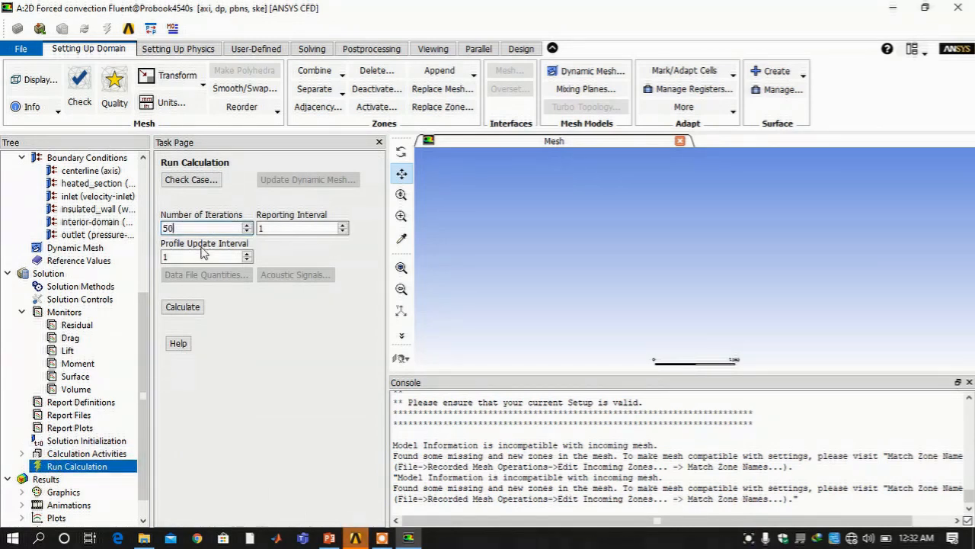
pyautogui.click(182, 307)
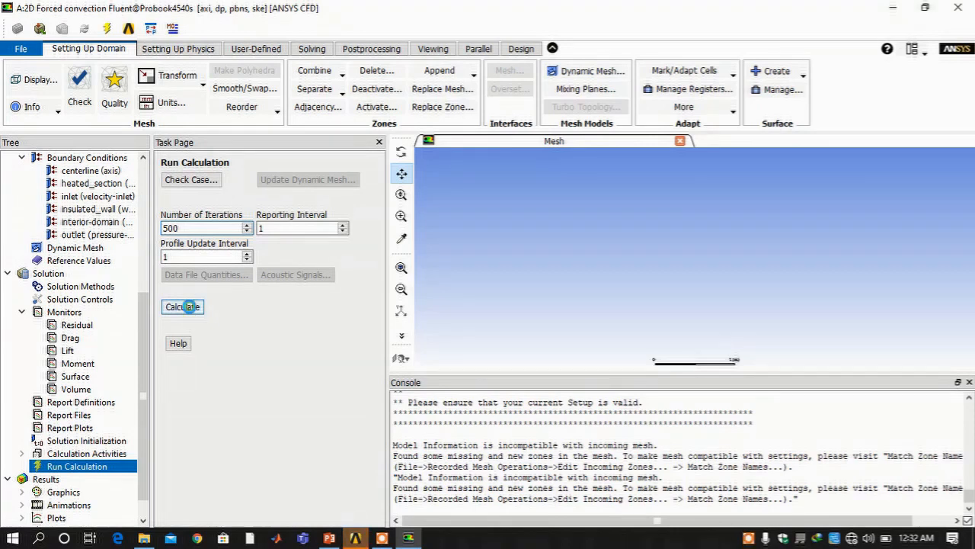
pyautogui.click(174, 307)
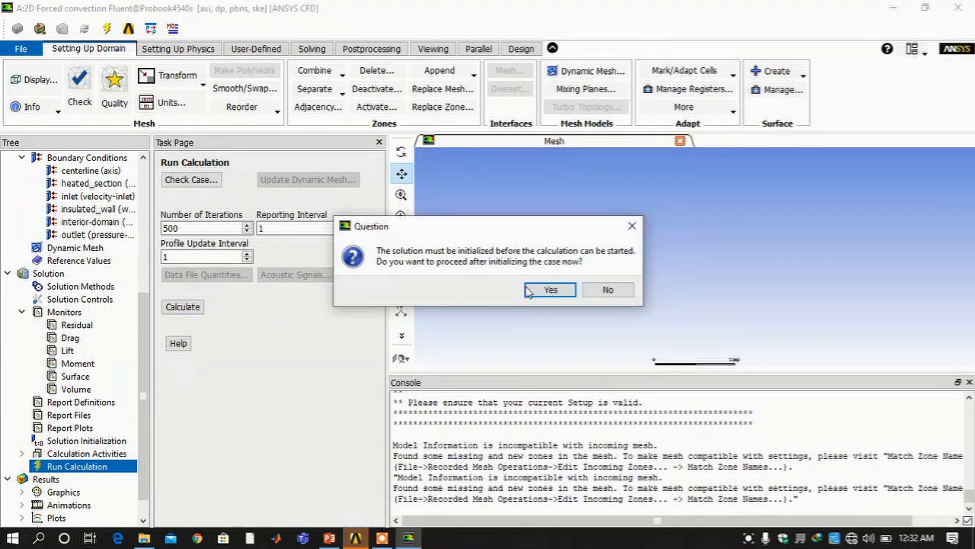
pyautogui.click(549, 290)
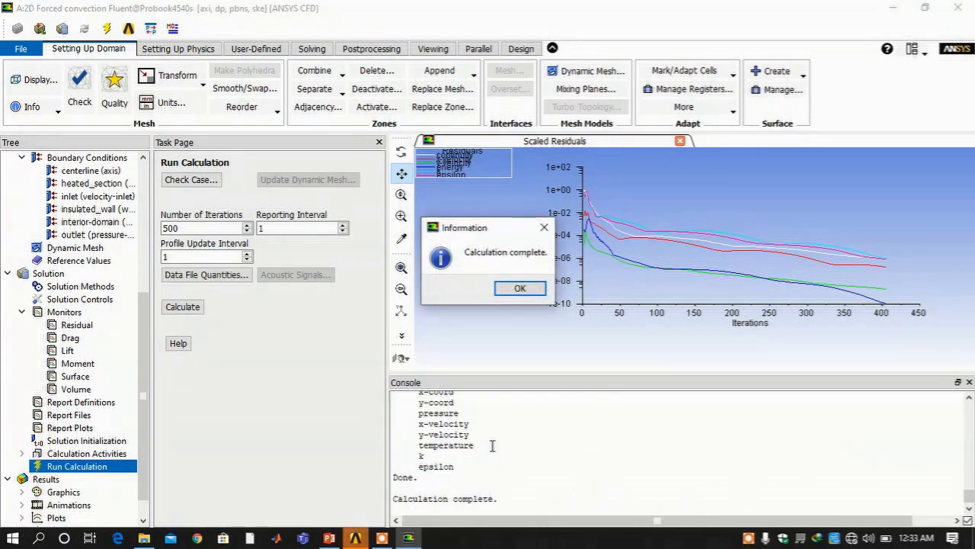
# Dismiss the calculation-complete notice, save the project and quit Fluent
pyautogui.click(520, 289)
pyautogui.scroll(3, 508, 421)
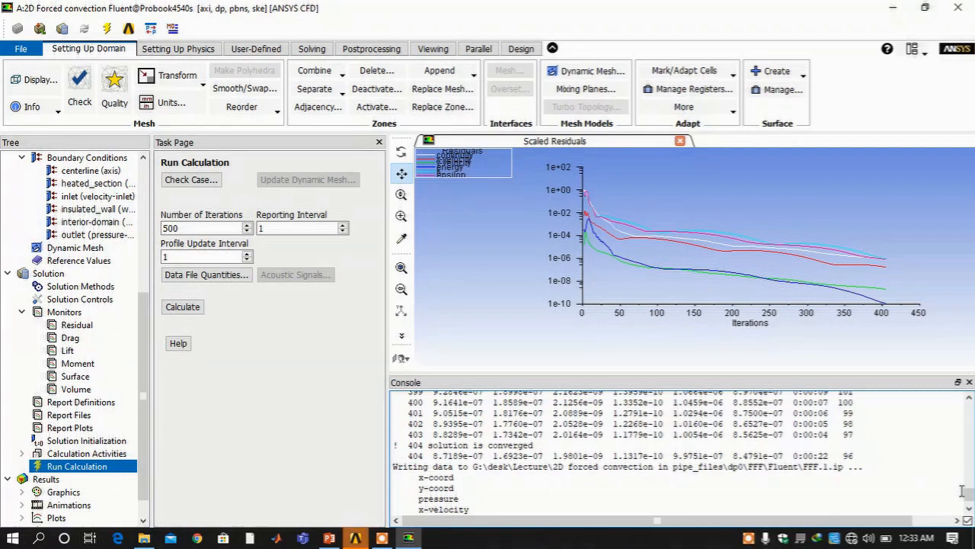
pyautogui.moveTo(969, 495); pyautogui.dragTo(961, 442)
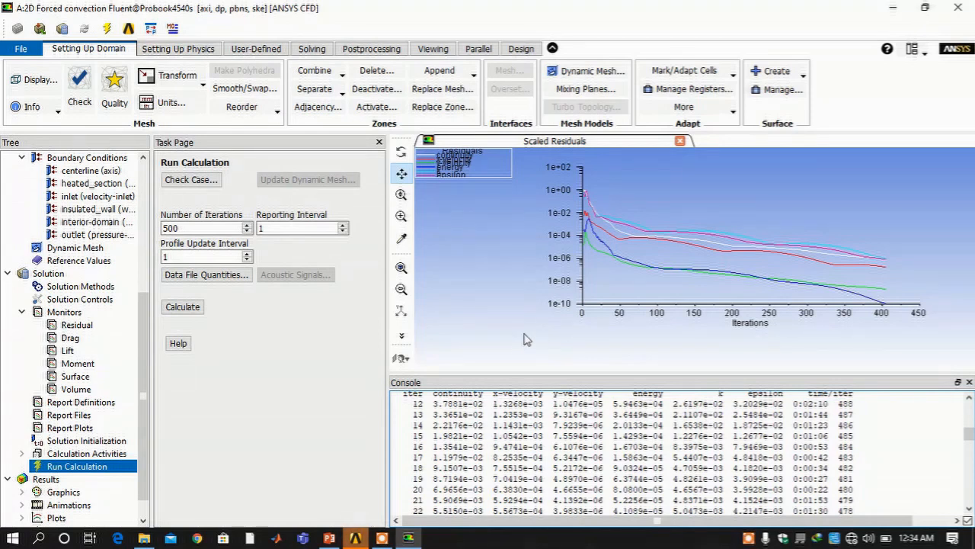
pyautogui.click(16, 53)
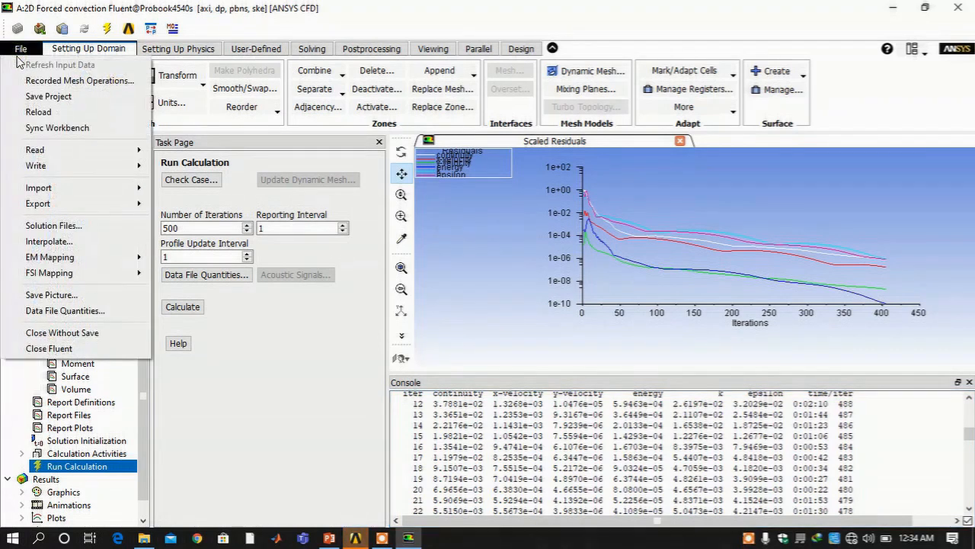
pyautogui.click(42, 96)
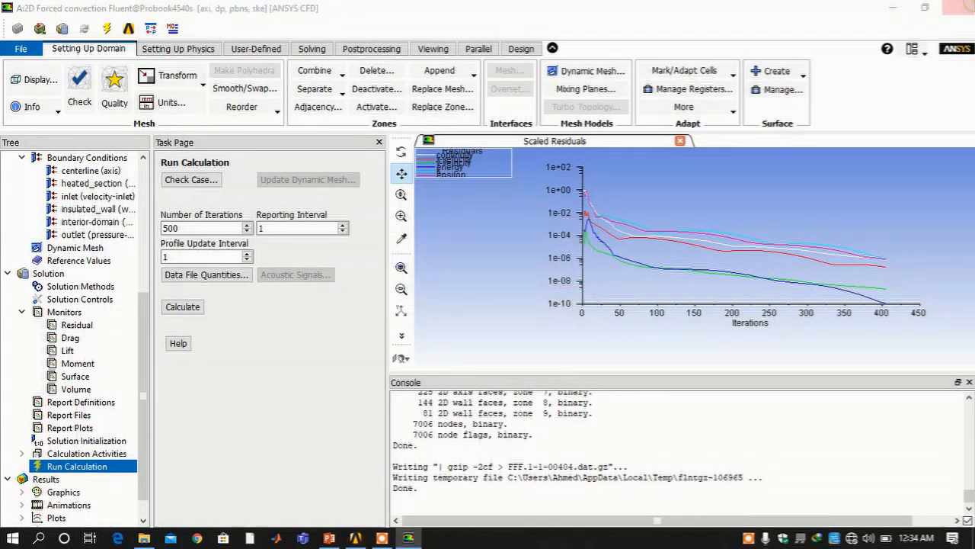
pyautogui.click(954, 8)
pyautogui.click(506, 290)
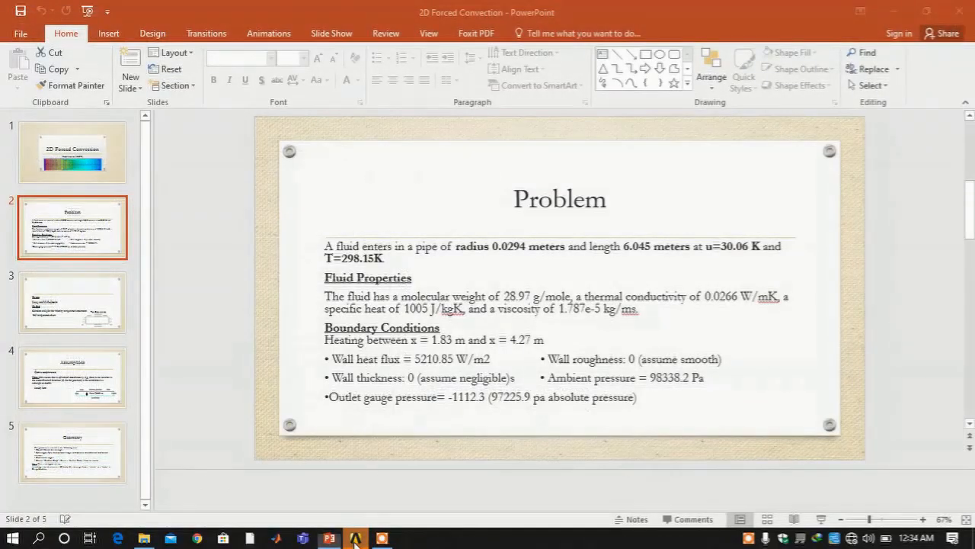
# Open the analysis Results component in CFD-Post from the Workbench project
pyautogui.click(355, 537)
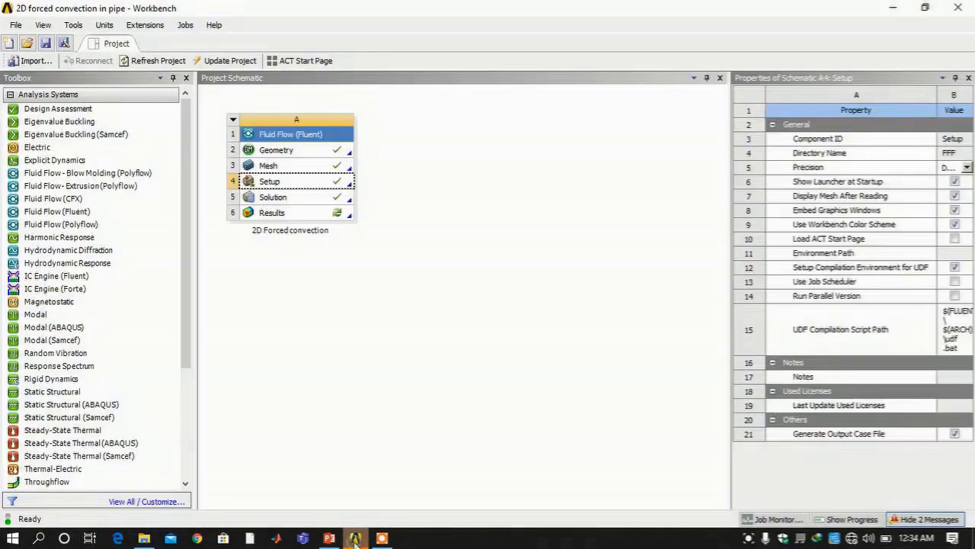
pyautogui.click(293, 213)
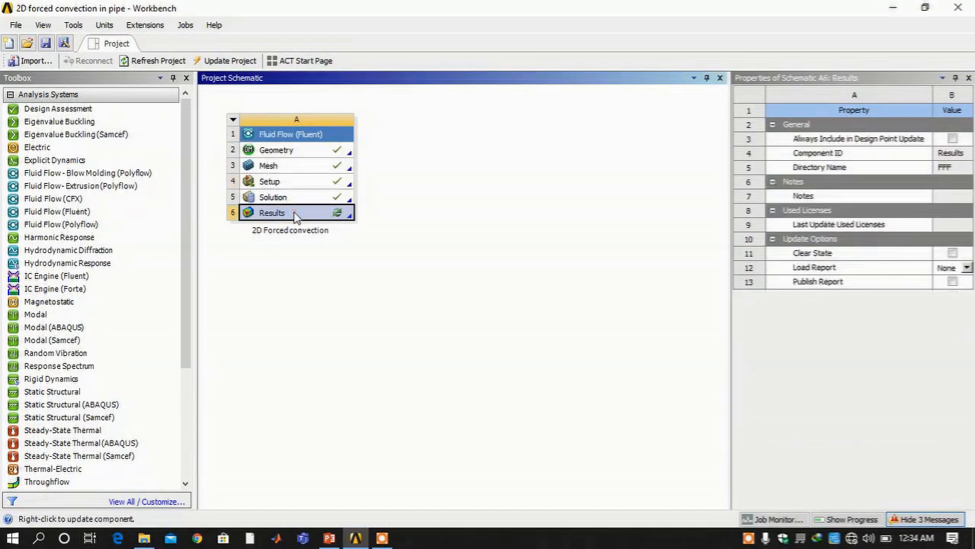
pyautogui.rightClick(295, 216)
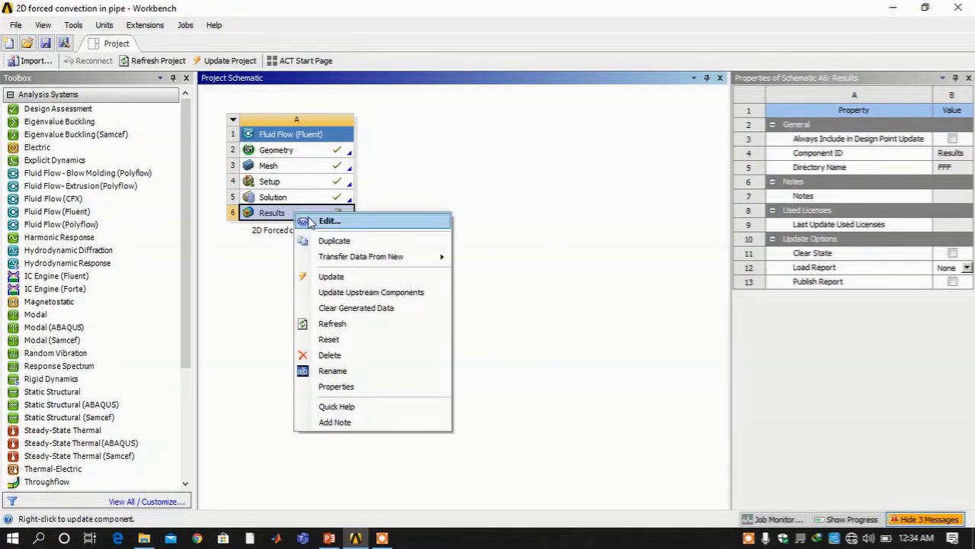
pyautogui.click(326, 221)
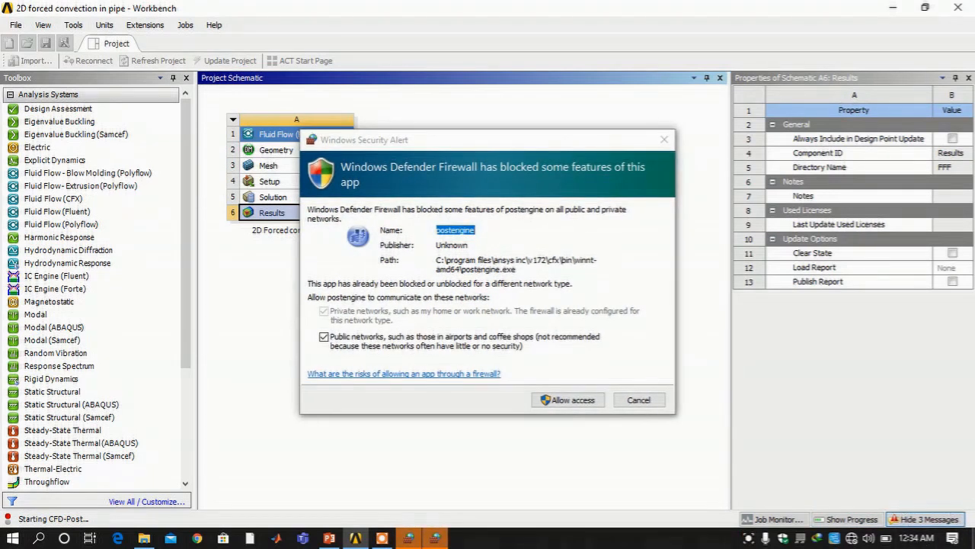
# Dismiss the firewall alert without allowing access and bring CFD-Post to the front
pyautogui.click(580, 400)
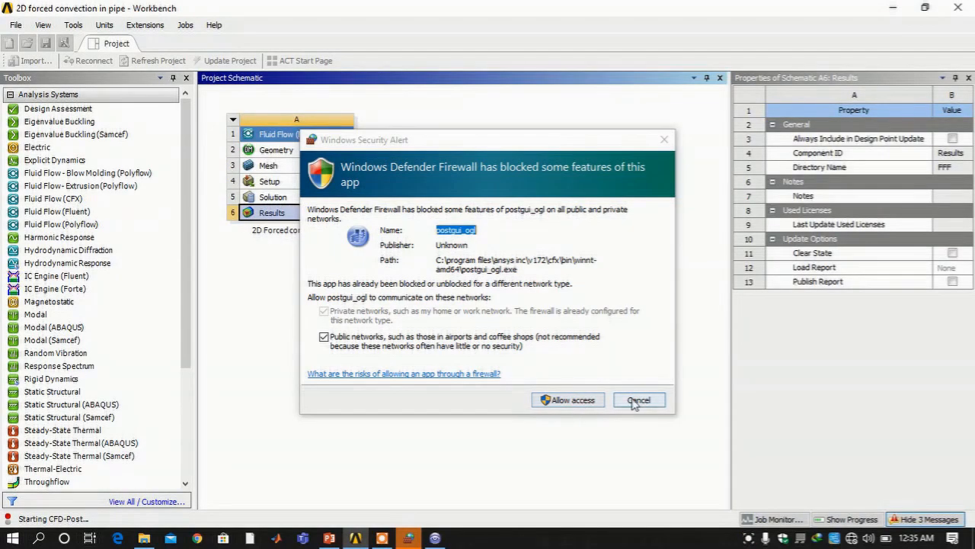
pyautogui.click(638, 399)
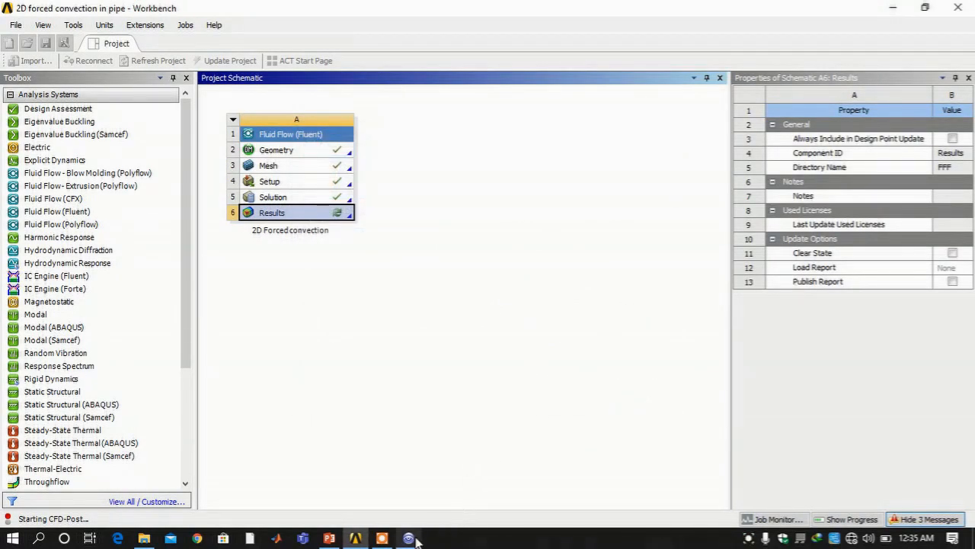
pyautogui.moveTo(411, 537)
pyautogui.click(430, 496)
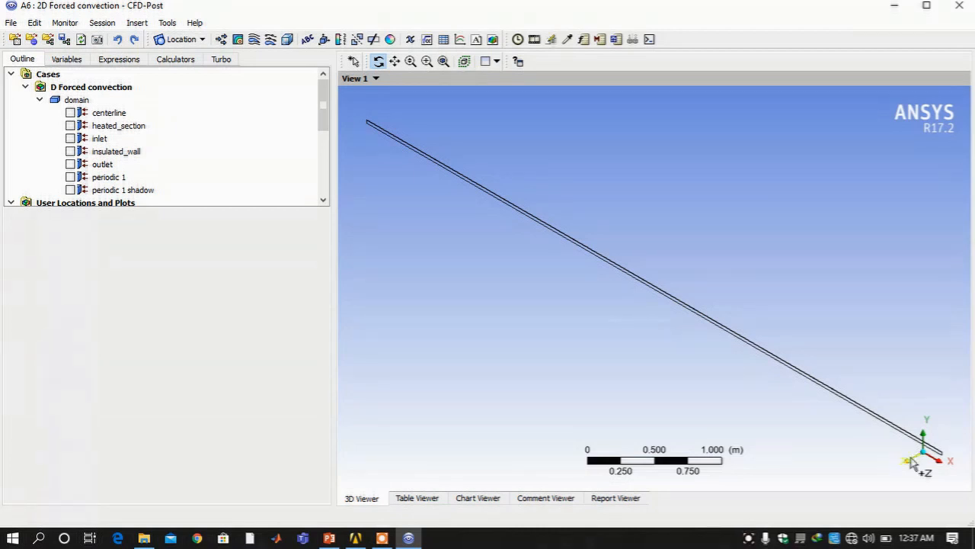
# Show the centerline, heated_section, inlet, insulated_wall, outlet, periodic 1 and periodic 1 shadow boundaries
pyautogui.click(70, 113)
pyautogui.click(70, 126)
pyautogui.click(70, 139)
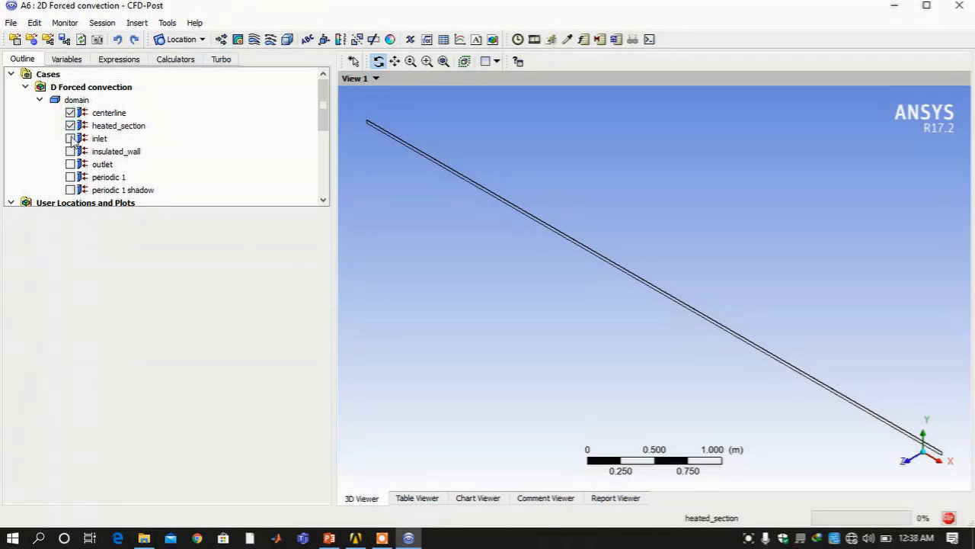
pyautogui.click(70, 151)
pyautogui.click(70, 164)
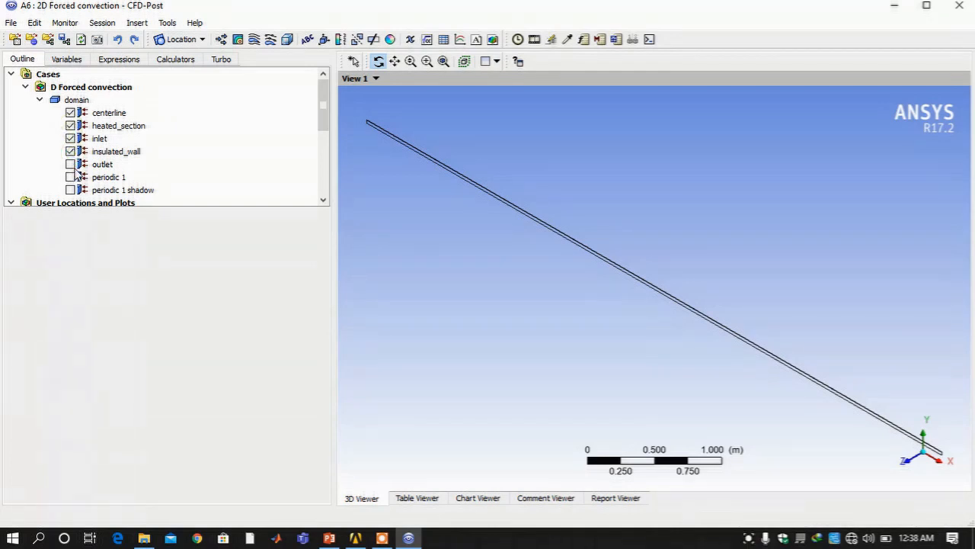
pyautogui.click(76, 180)
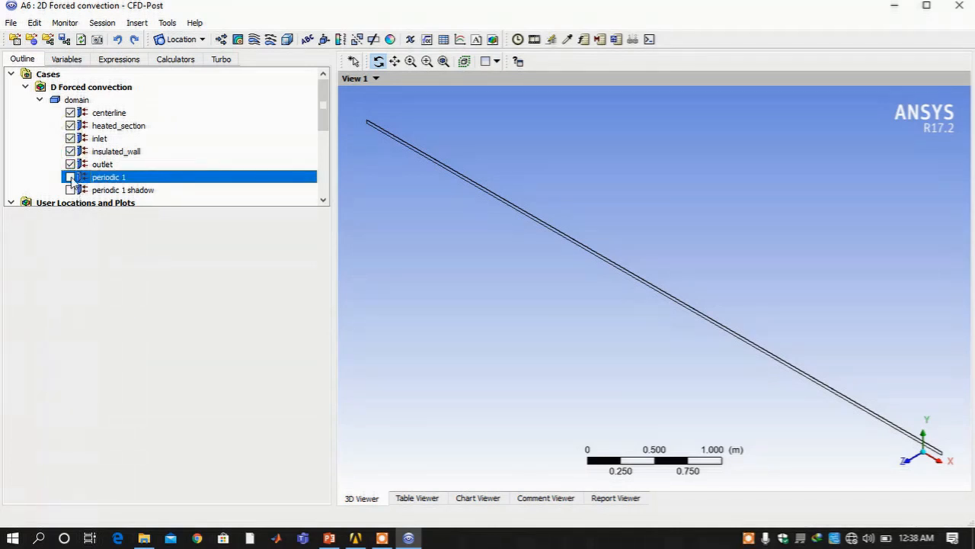
pyautogui.click(71, 177)
pyautogui.click(70, 189)
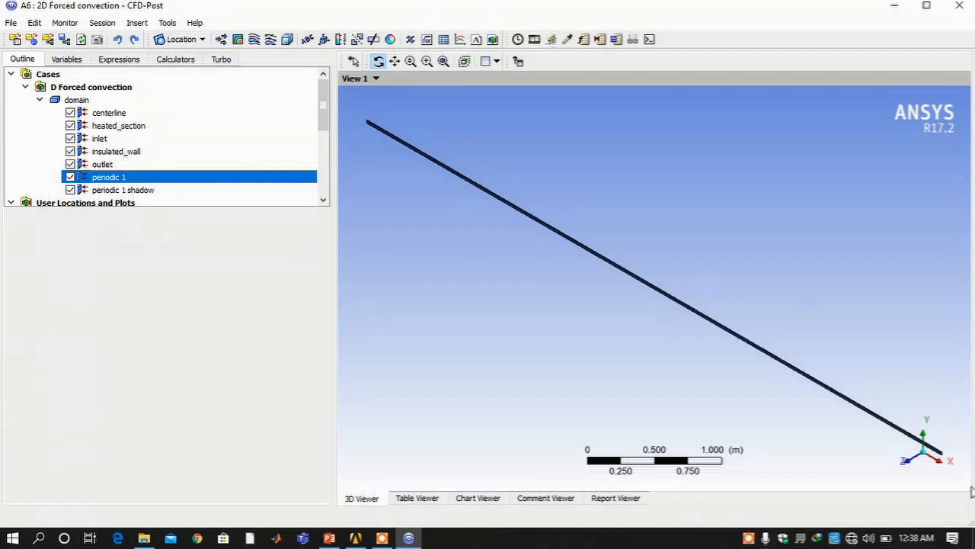
# View the pipe straight-on in the XY plane and enlarge the Outline tree to list every entry
pyautogui.click(910, 462)
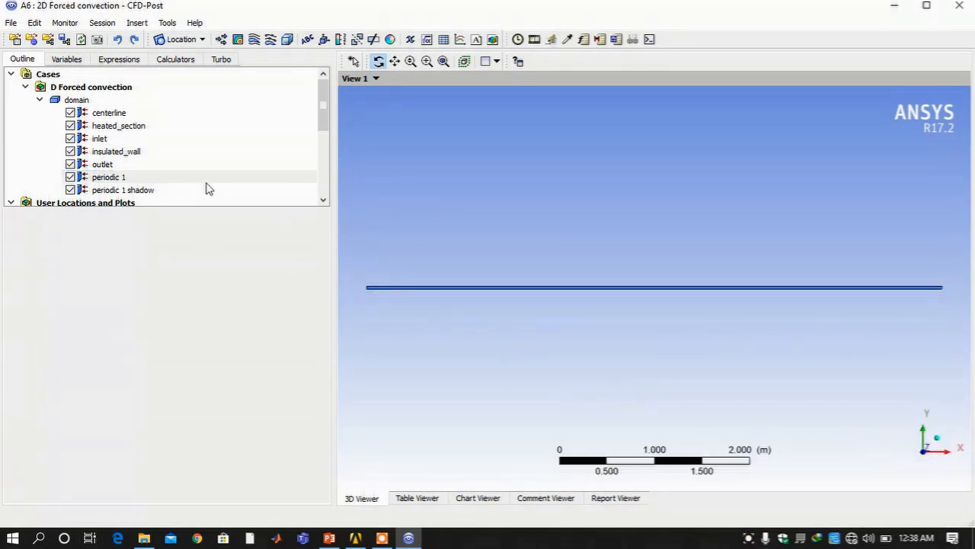
pyautogui.scroll(-5, 211, 187)
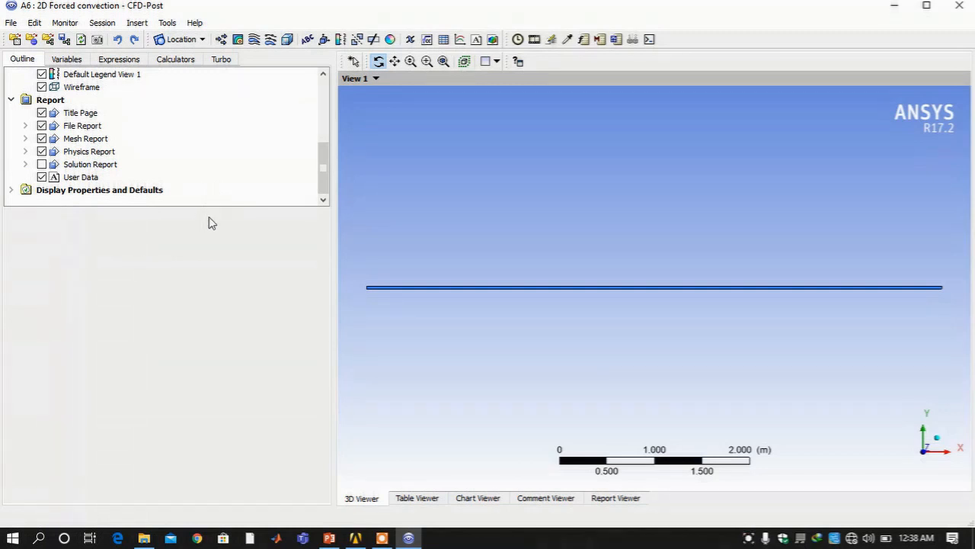
pyautogui.moveTo(214, 210); pyautogui.dragTo(197, 364)
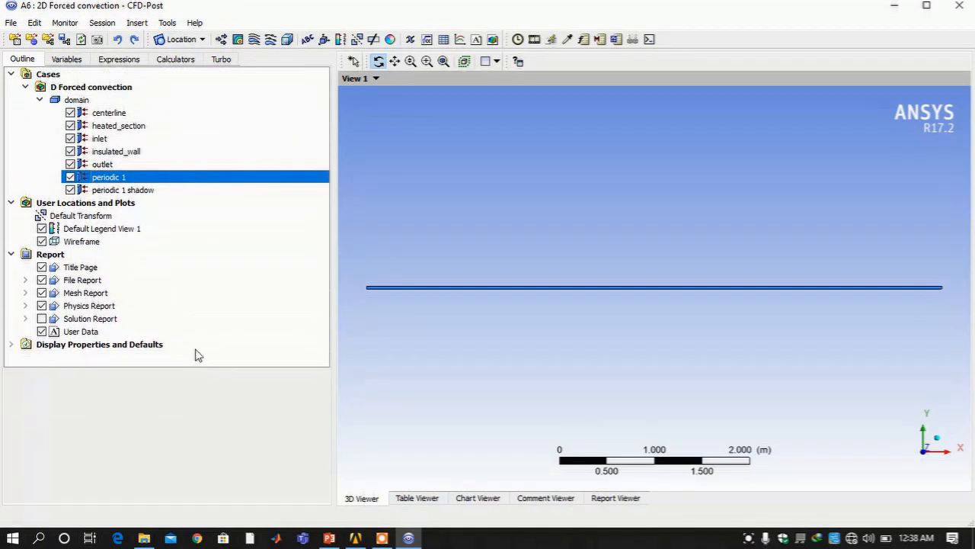
# Create a new contour named temp located on the periodic 1 surface
pyautogui.click(238, 39)
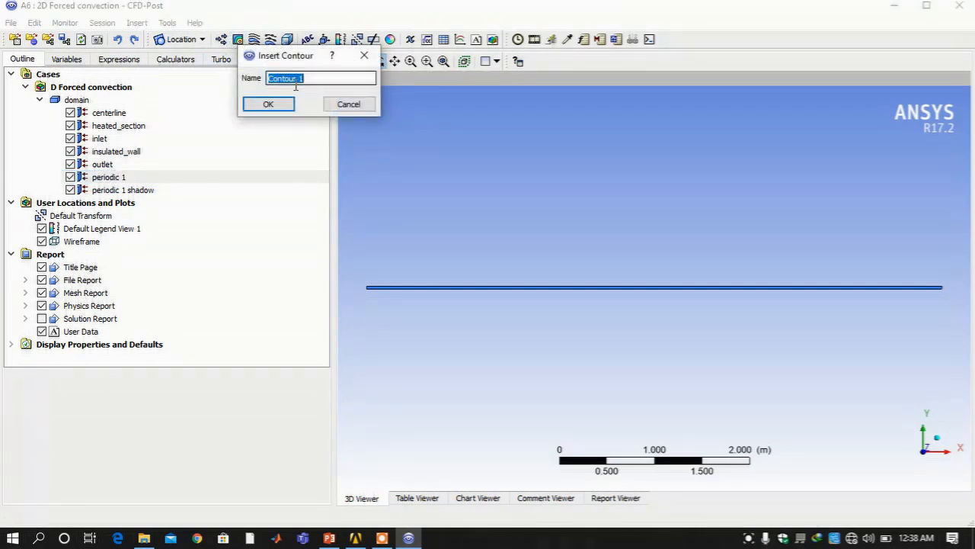
pyautogui.write('temp')
pyautogui.click(276, 107)
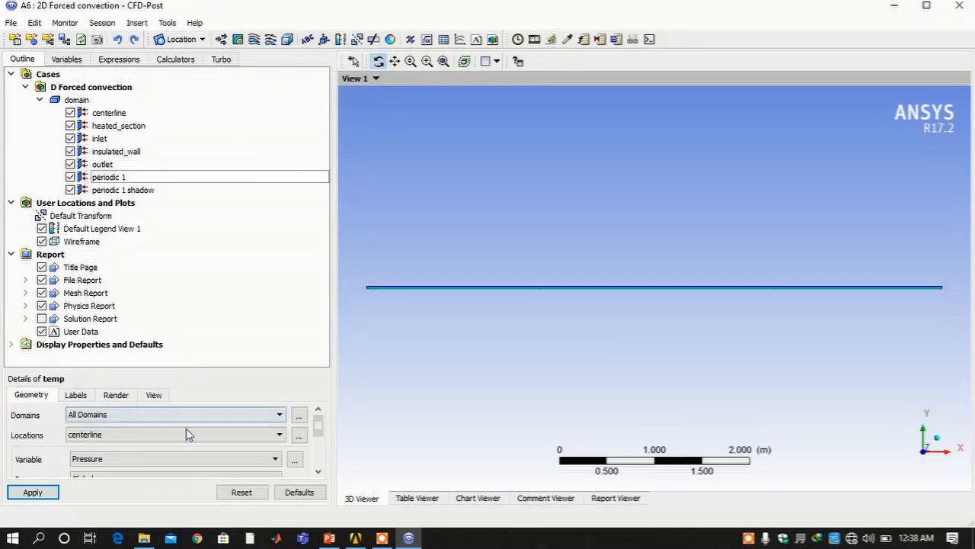
pyautogui.click(189, 435)
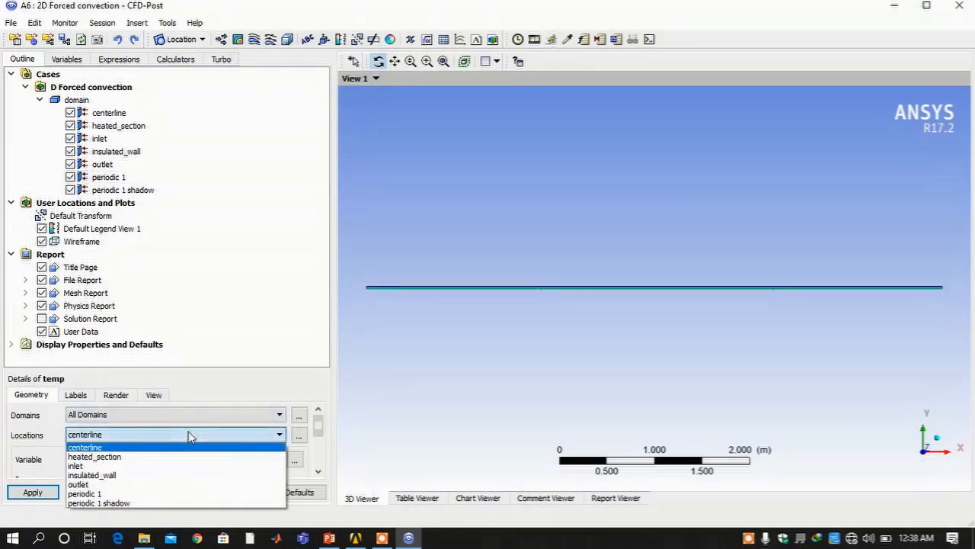
pyautogui.click(160, 494)
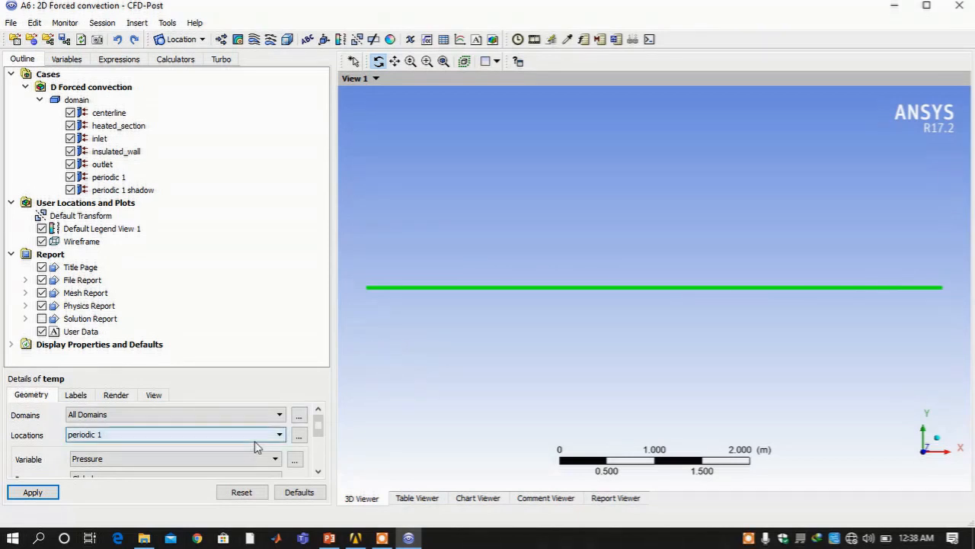
# Plot Temperature with 101 contour levels on temp and apply it
pyautogui.scroll(-1, 258, 440)
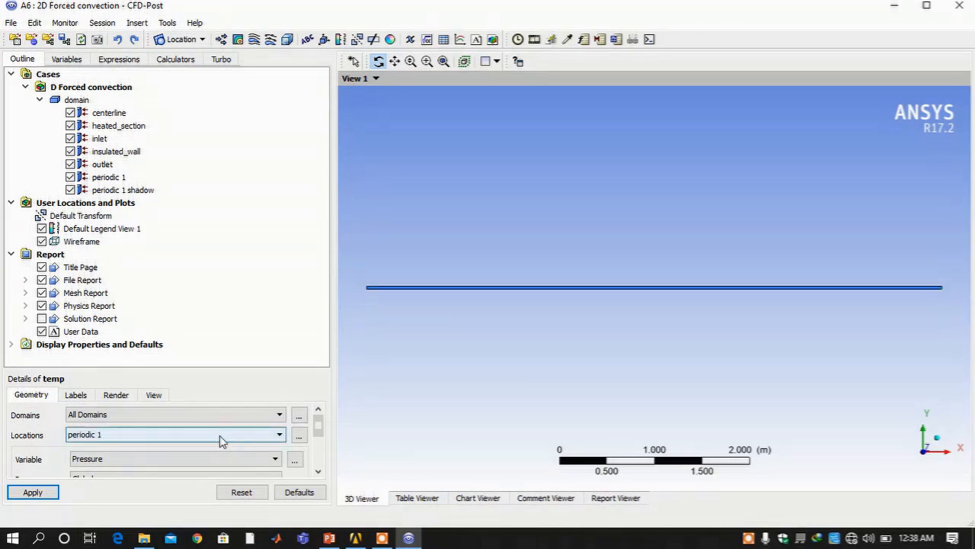
pyautogui.click(195, 459)
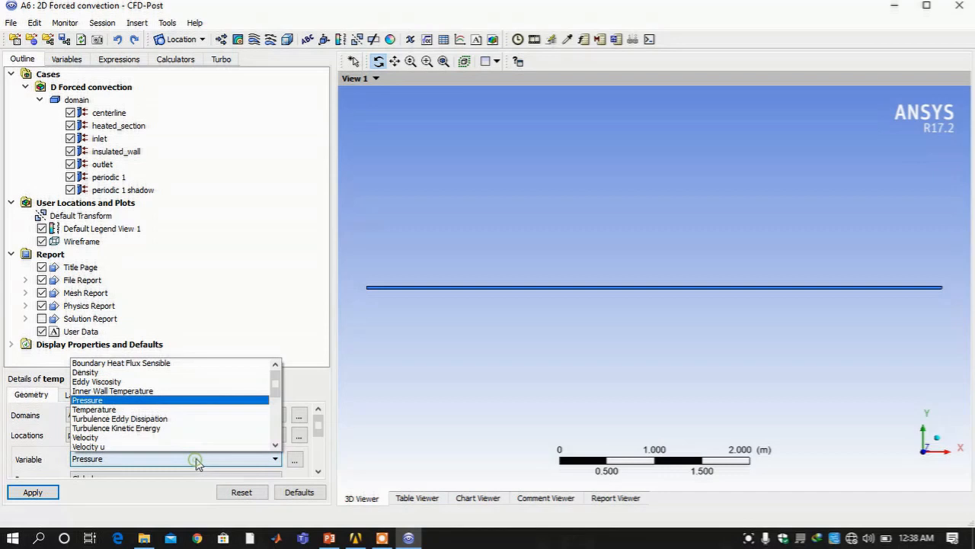
pyautogui.click(138, 409)
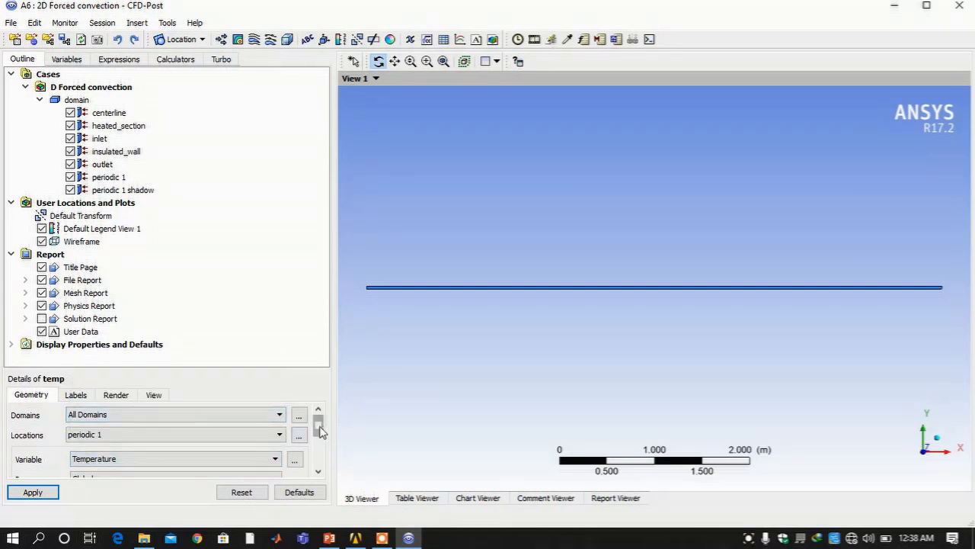
pyautogui.moveTo(321, 431); pyautogui.dragTo(320, 457)
pyautogui.click(174, 454)
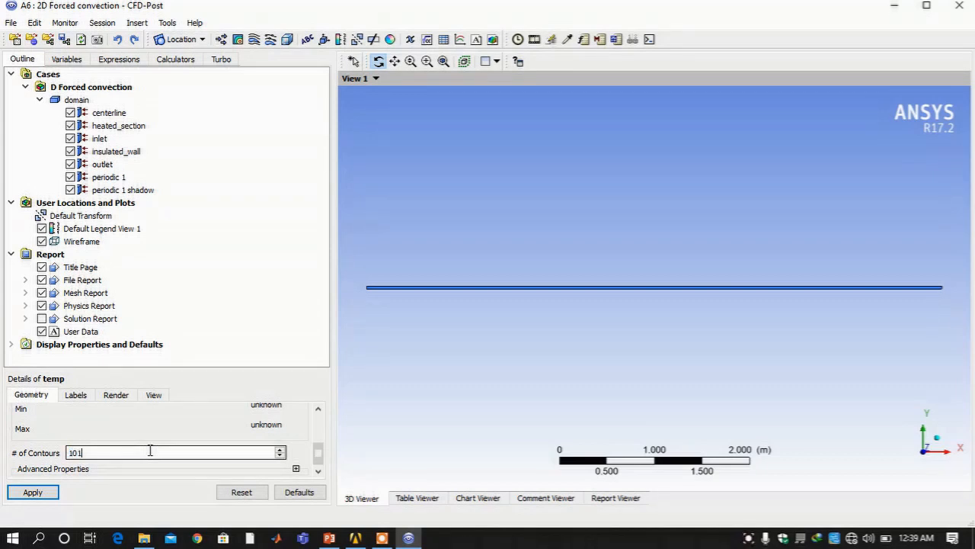
pyautogui.click(40, 493)
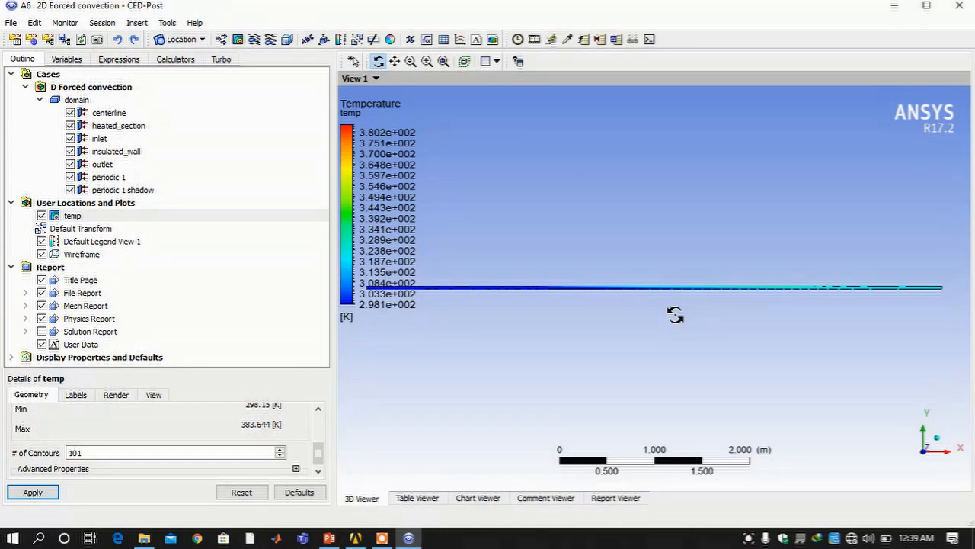
# Turn on Apply Scale for the temp contour with Y scale 30 (1, 30, 1) and apply
pyautogui.click(152, 394)
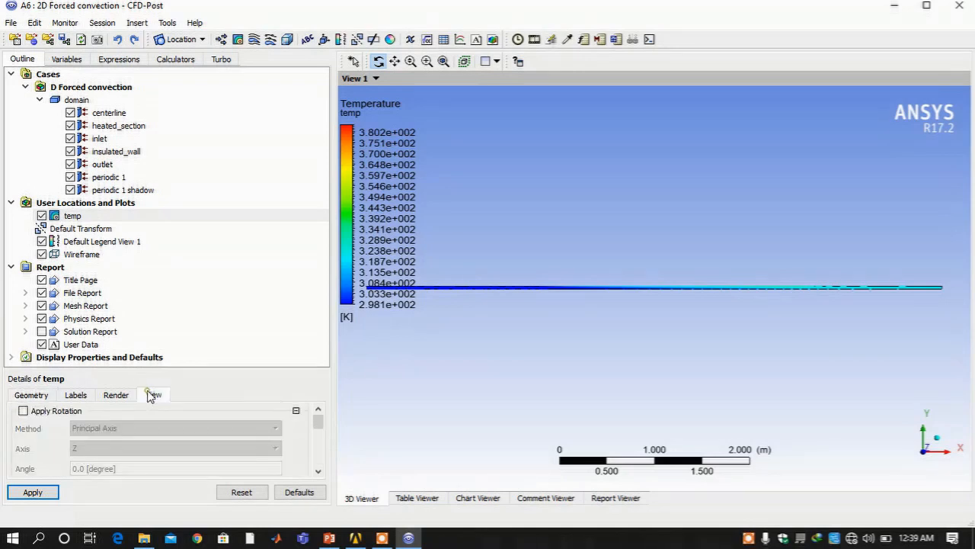
pyautogui.scroll(-4, 111, 449)
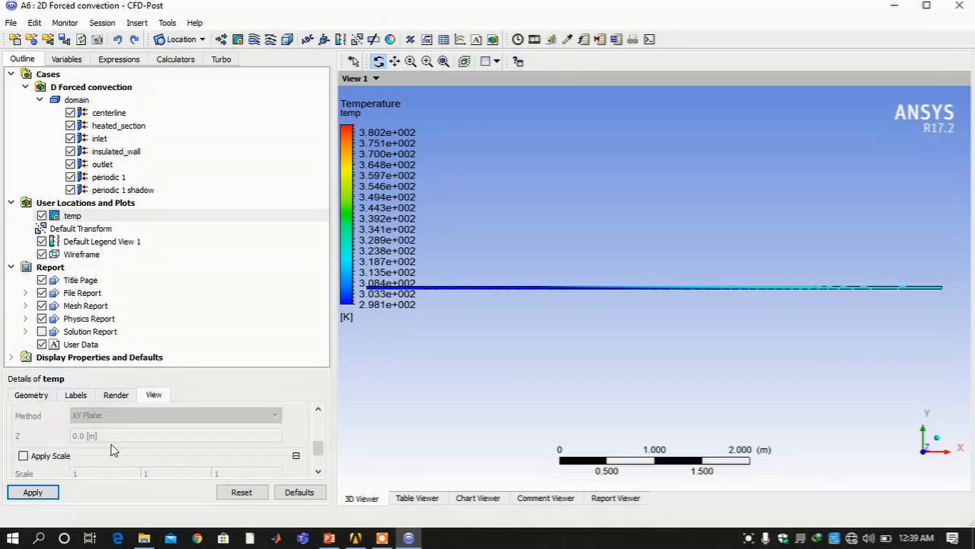
pyautogui.click(57, 456)
pyautogui.scroll(-1, 115, 460)
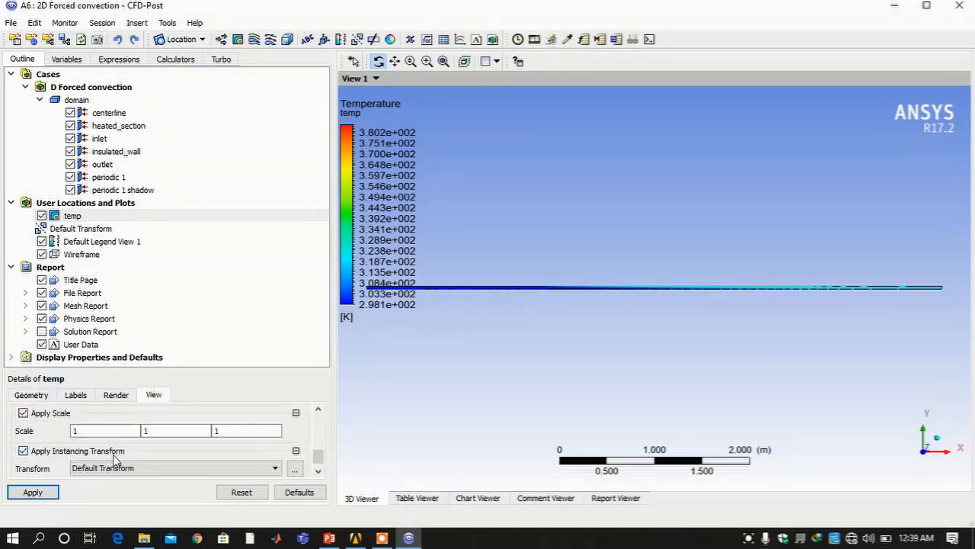
pyautogui.click(157, 431)
pyautogui.doubleClick(157, 432)
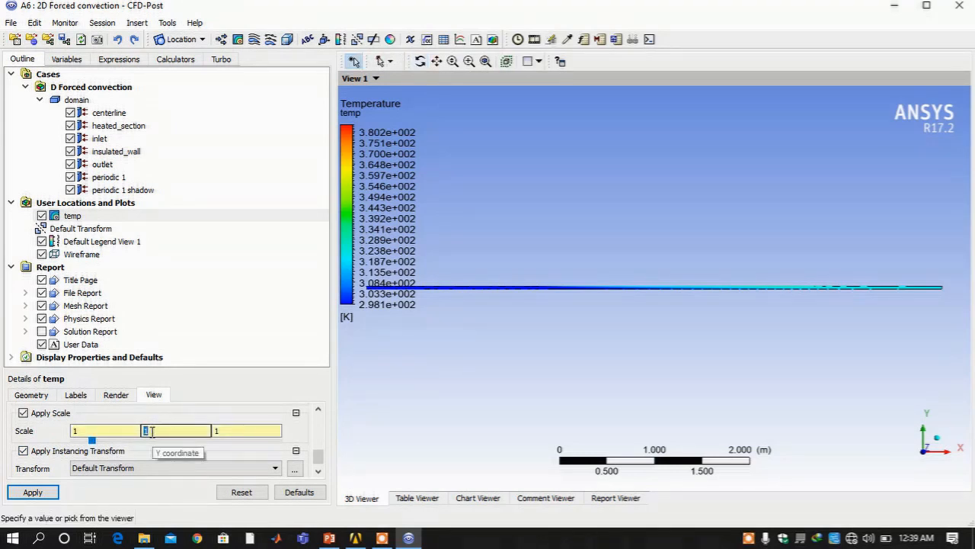
pyautogui.write('30')
pyautogui.click(16, 493)
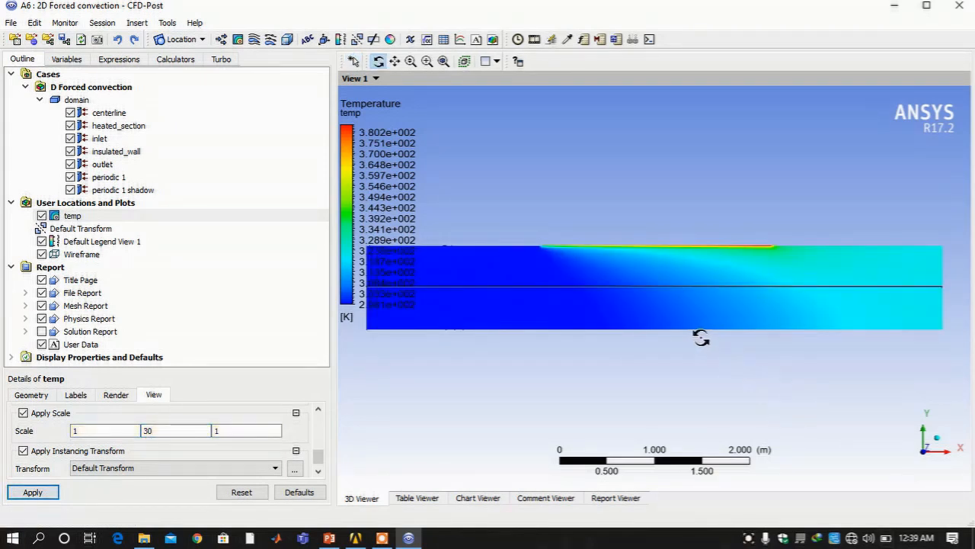
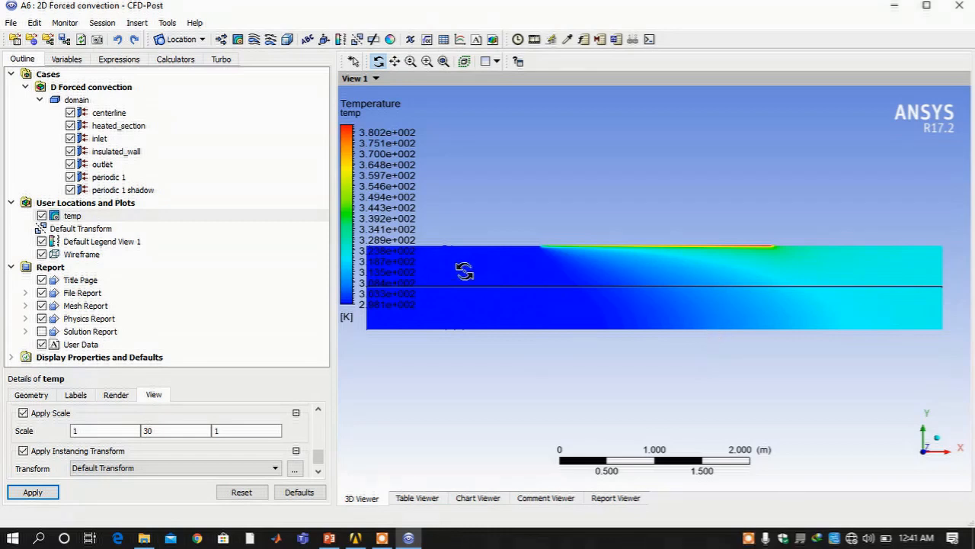
# Drop domain instancing, reflect about the ZX plane at Y 0.0, then hide temp
pyautogui.click(59, 233)
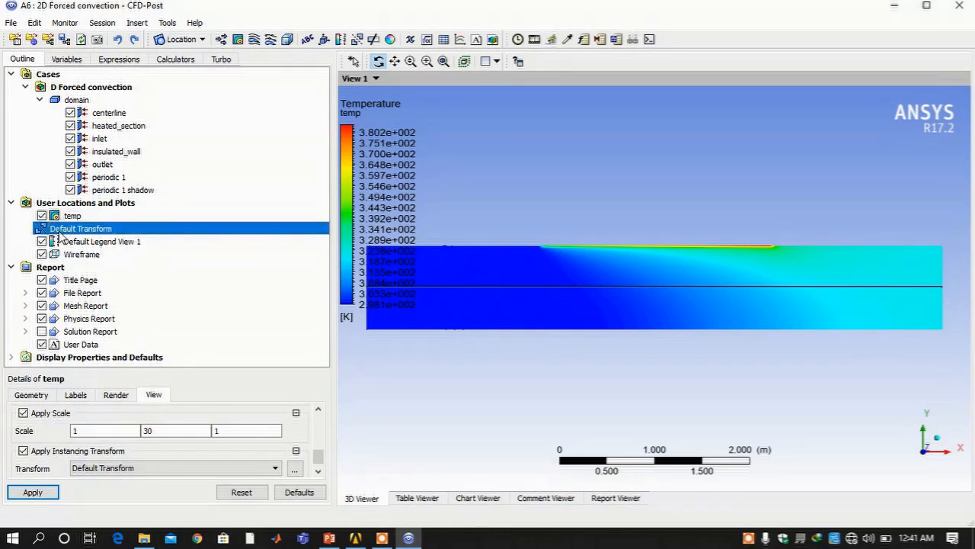
pyautogui.doubleClick(58, 232)
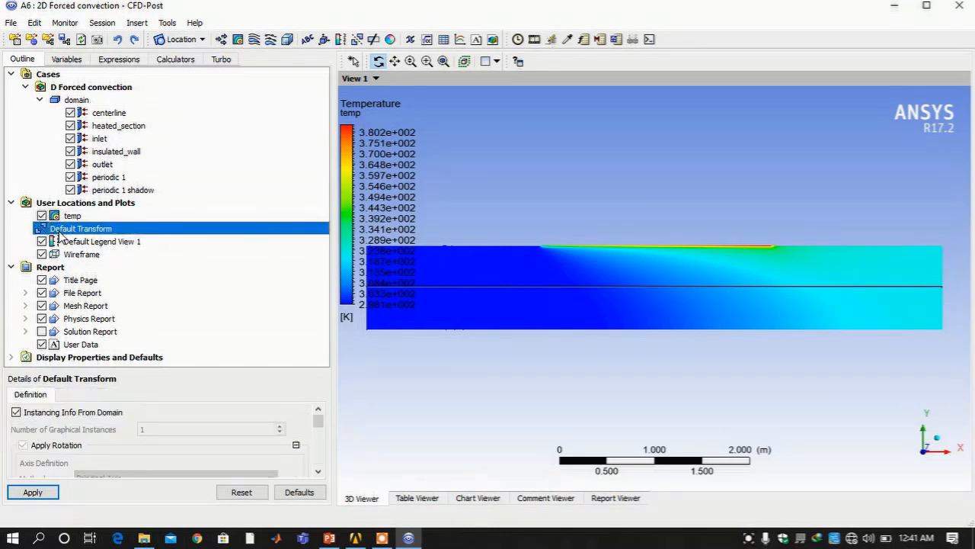
pyautogui.click(28, 415)
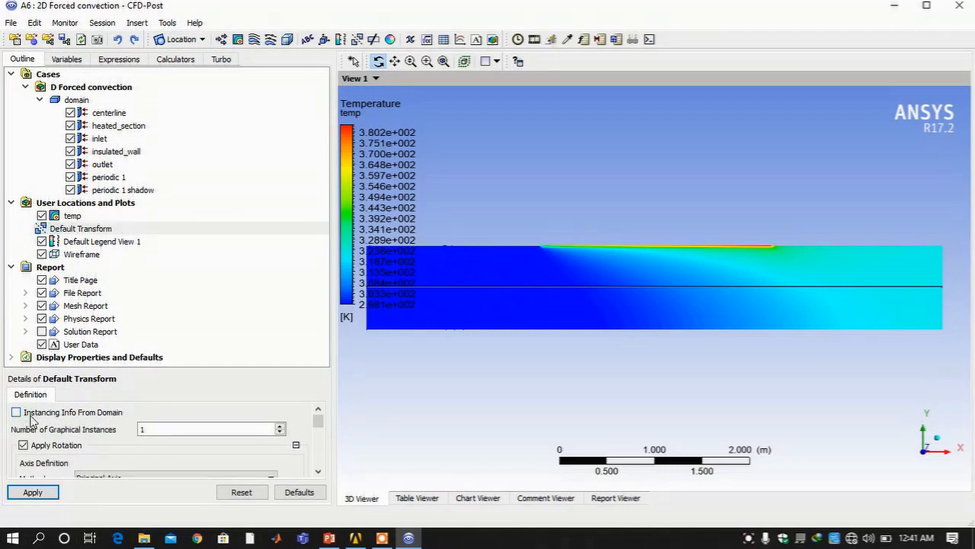
pyautogui.scroll(-6, 107, 472)
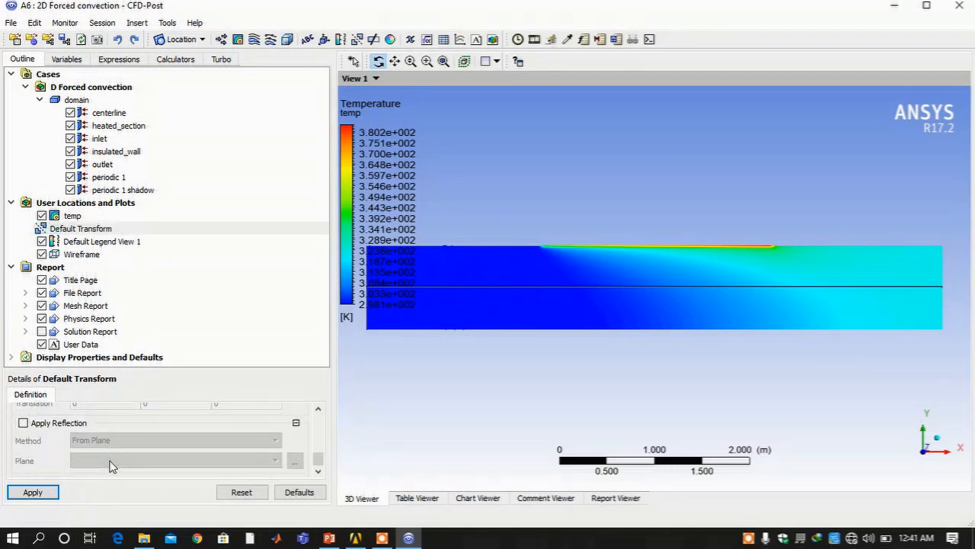
pyautogui.scroll(1, 110, 466)
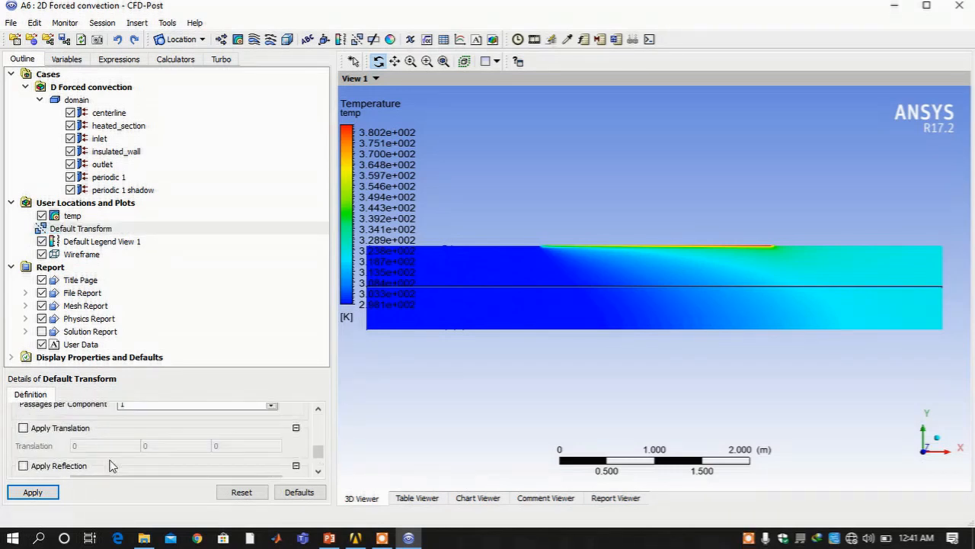
pyautogui.click(61, 466)
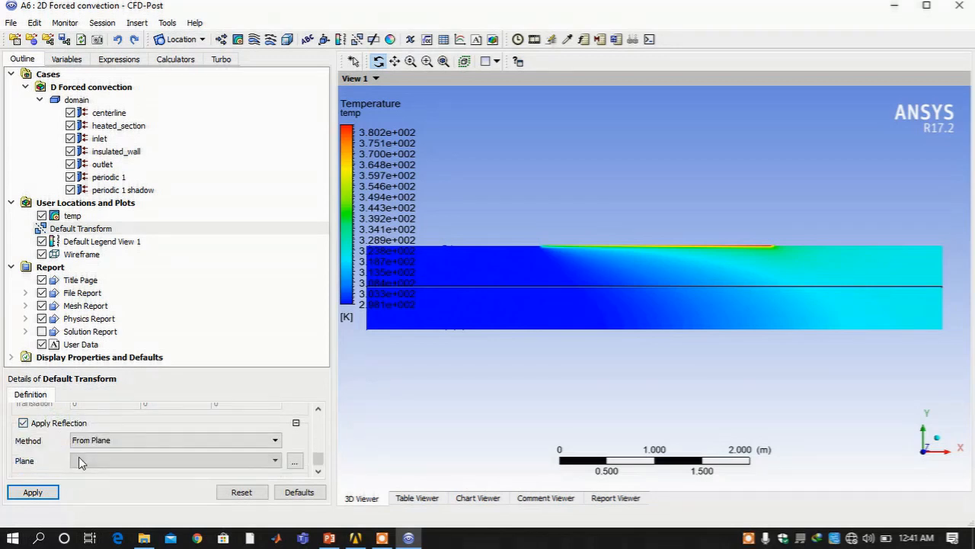
pyautogui.click(130, 440)
pyautogui.click(126, 485)
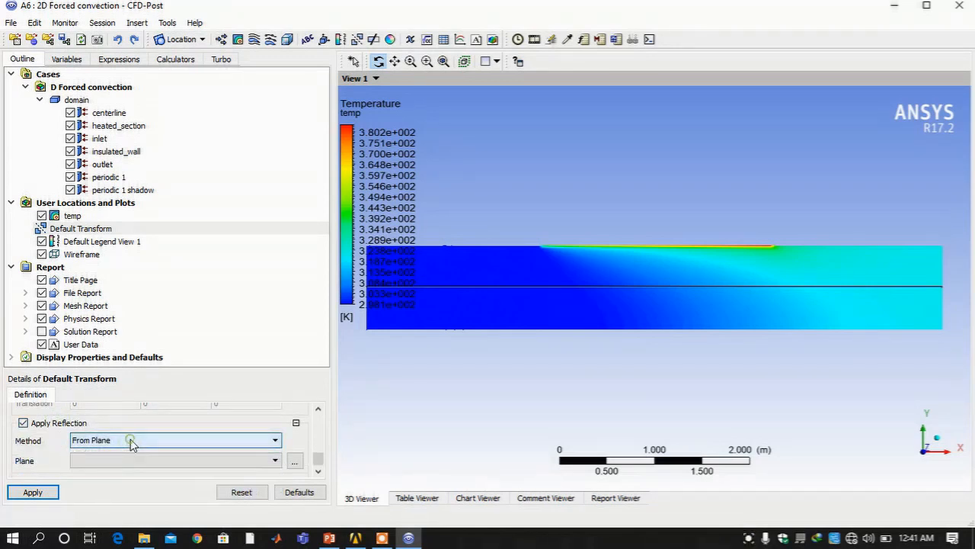
pyautogui.click(124, 459)
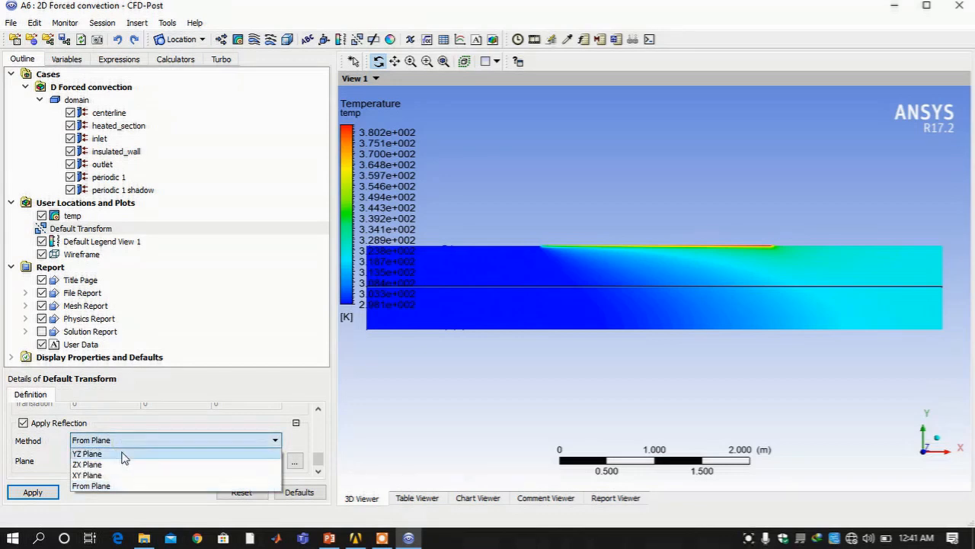
pyautogui.click(120, 465)
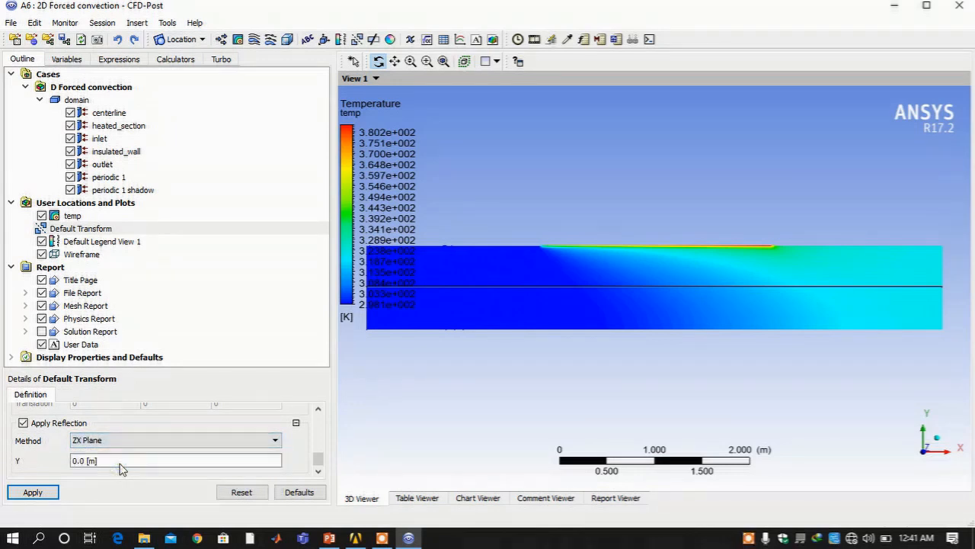
pyautogui.click(37, 490)
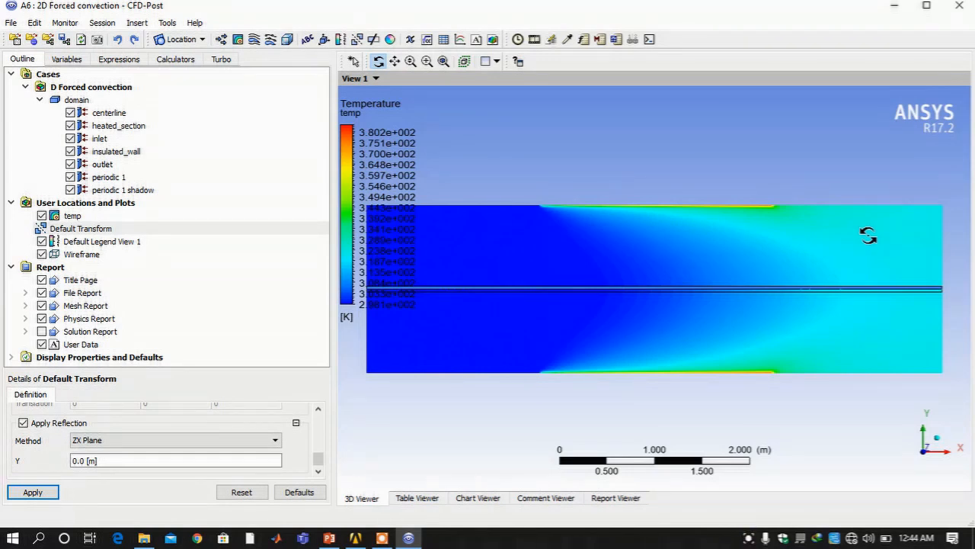
pyautogui.click(42, 217)
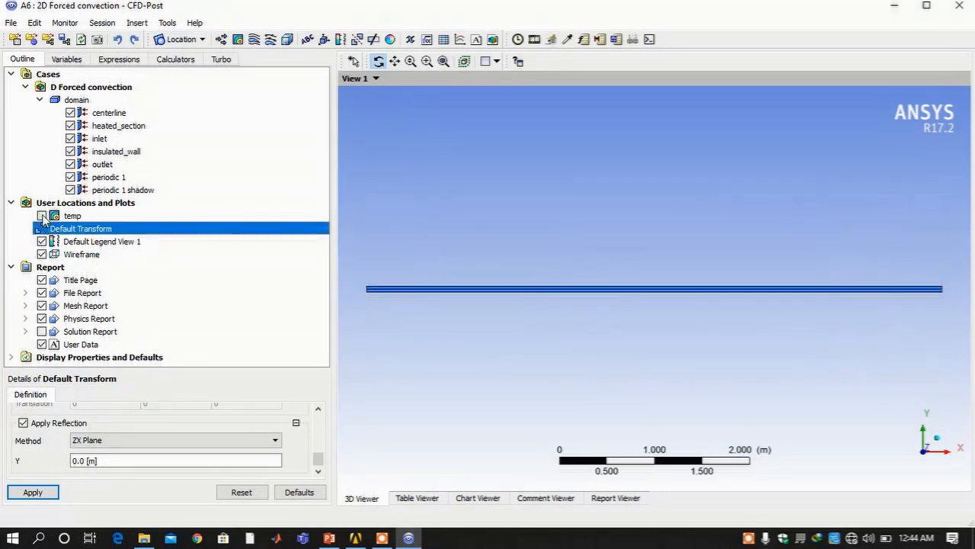
# Insert a new vector plot named velocity vector
pyautogui.click(223, 40)
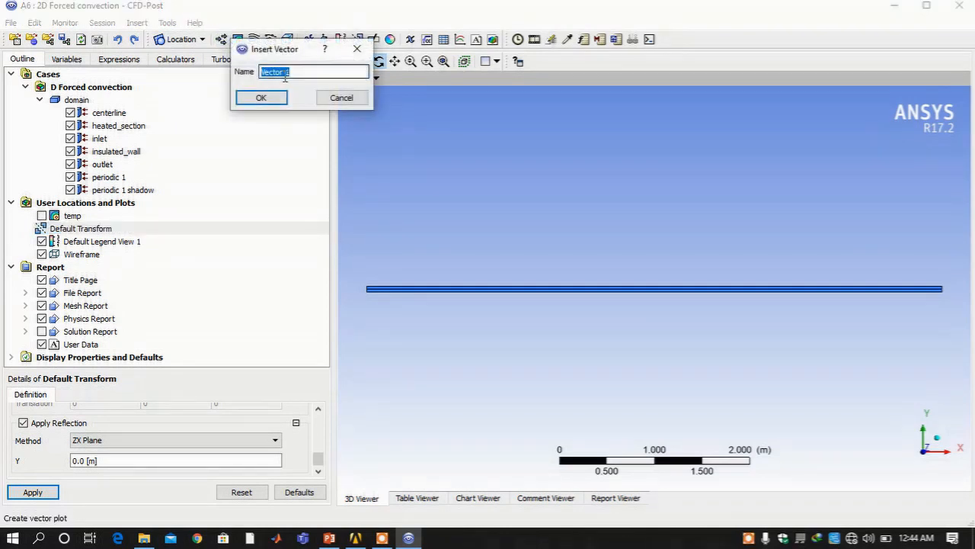
pyautogui.write('ve')
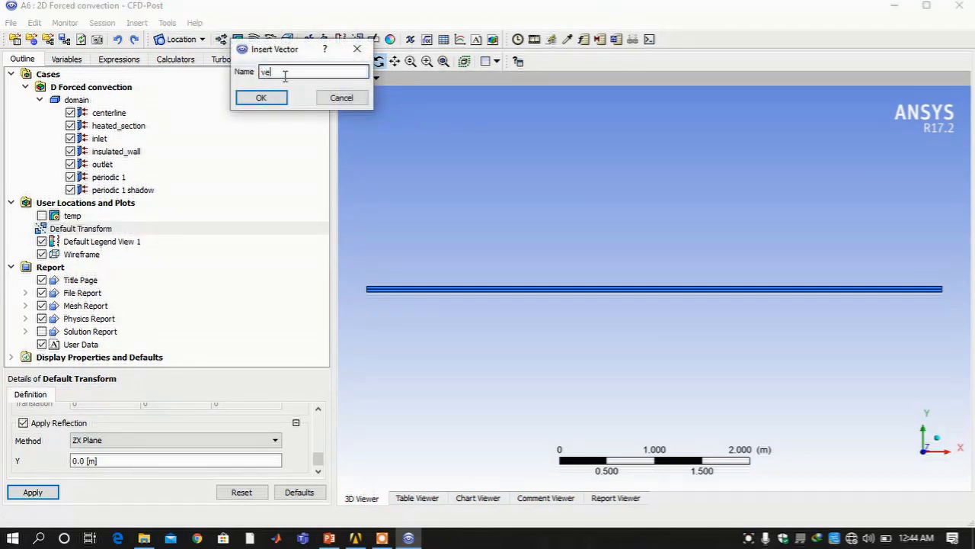
pyautogui.write('locity')
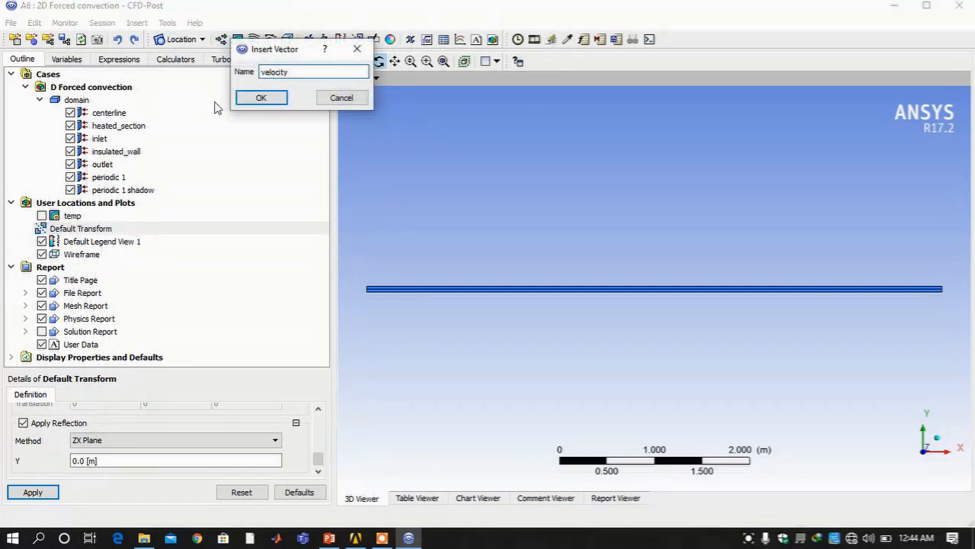
pyautogui.write(' vector')
pyautogui.press('Return')
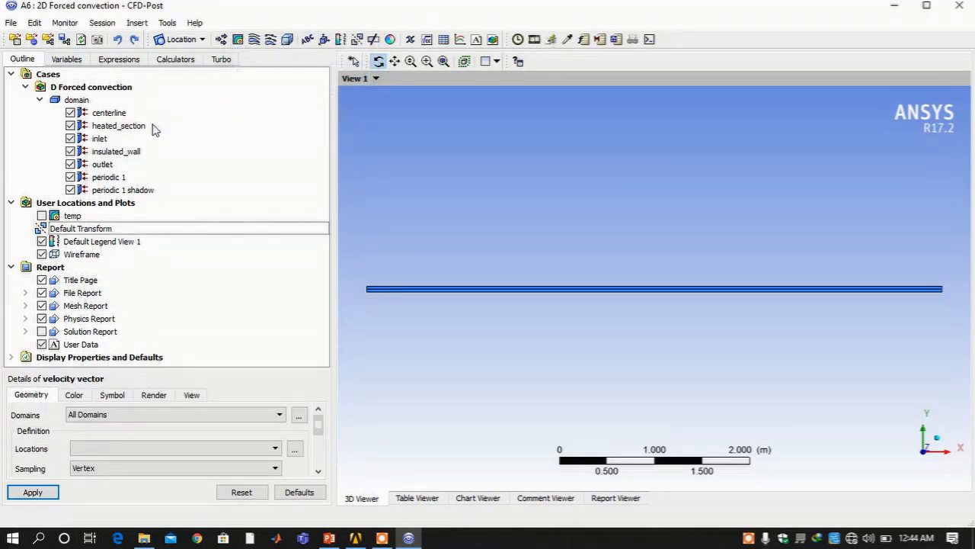
# Place the Velocity vectors on periodic 1 and apply
pyautogui.click(167, 415)
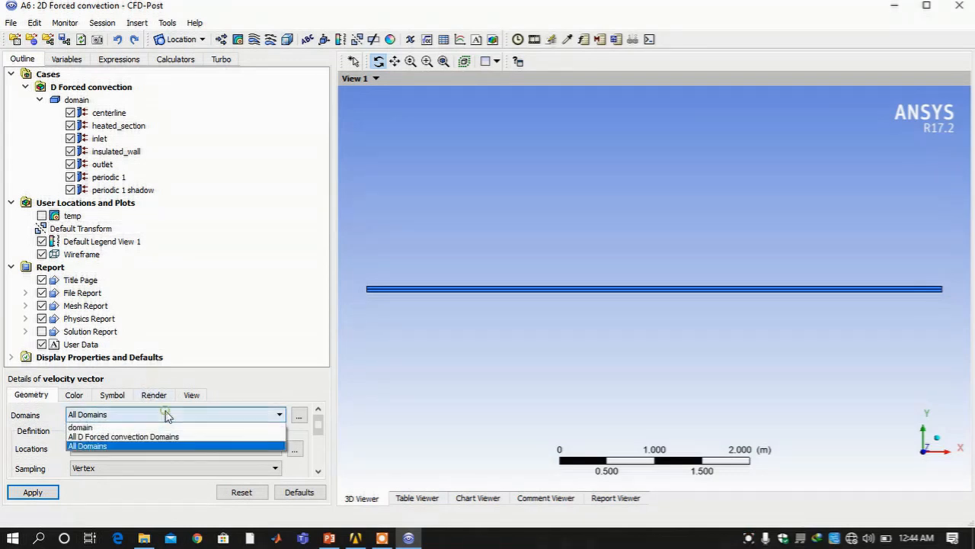
pyautogui.click(163, 414)
pyautogui.click(151, 450)
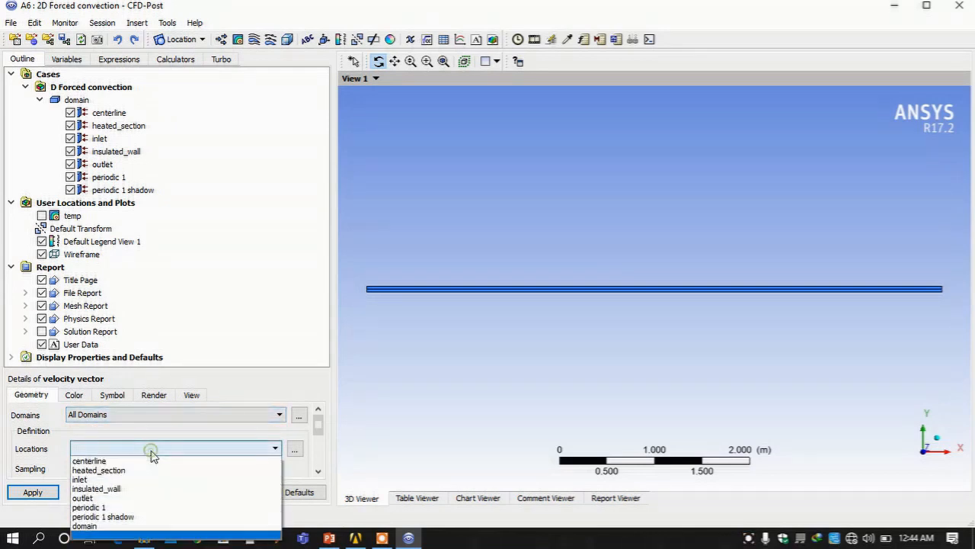
pyautogui.click(140, 506)
pyautogui.scroll(-1, 215, 432)
pyautogui.scroll(-1, 214, 436)
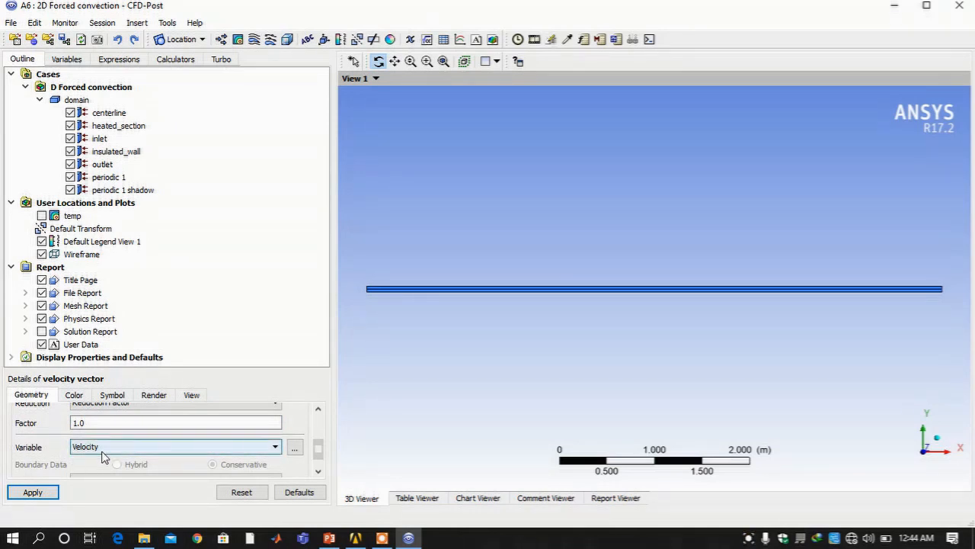
pyautogui.scroll(-1, 93, 461)
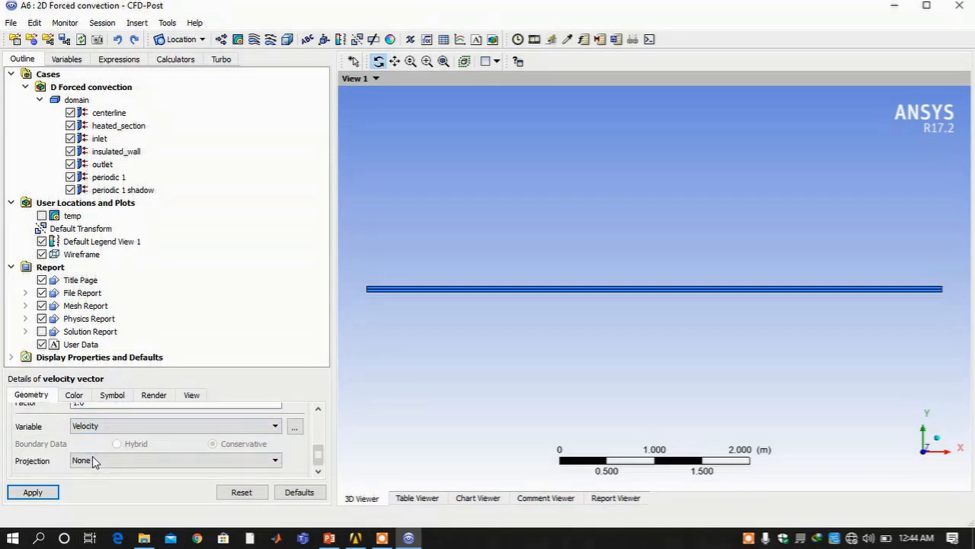
pyautogui.click(44, 493)
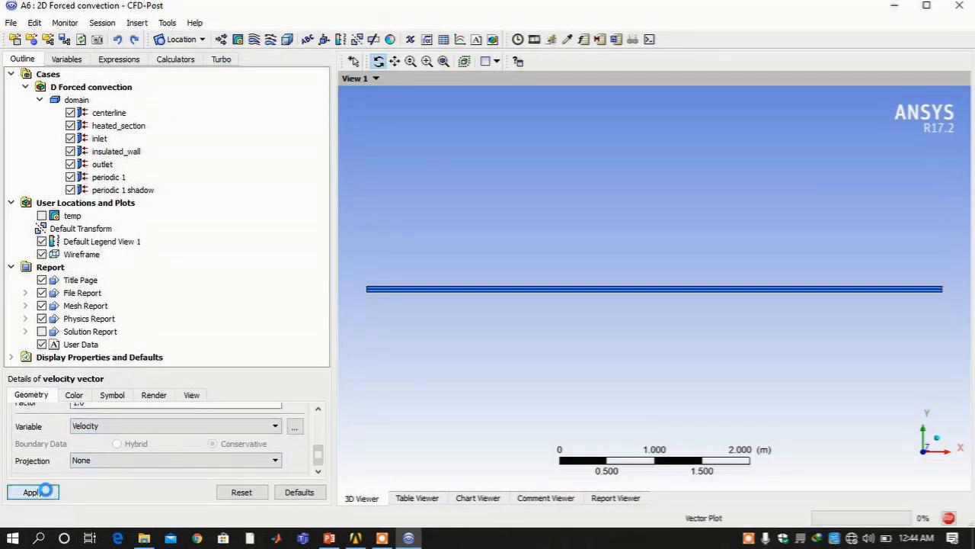
# Zoom in on the vector band and set the arrow Symbol Size to 0.05
pyautogui.click(427, 61)
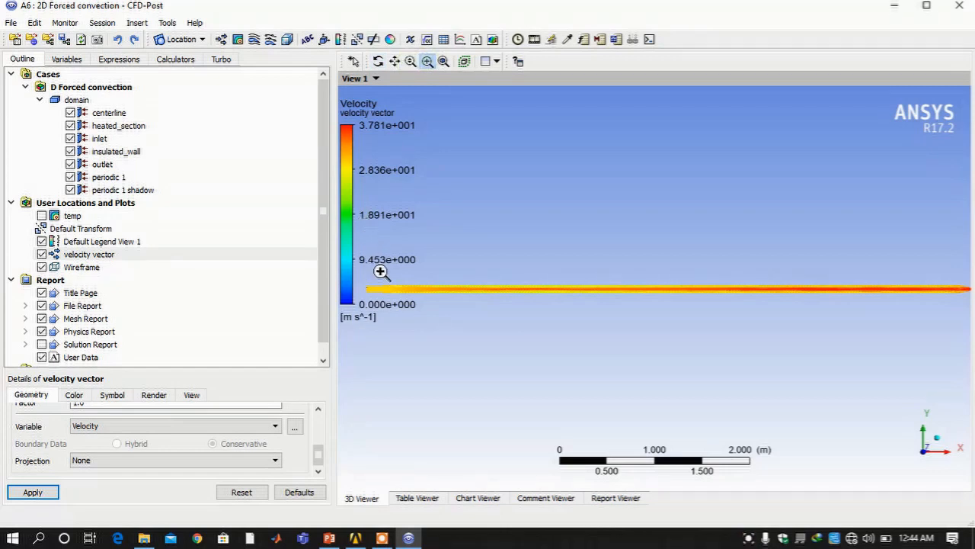
pyautogui.moveTo(408, 292); pyautogui.dragTo(435, 305)
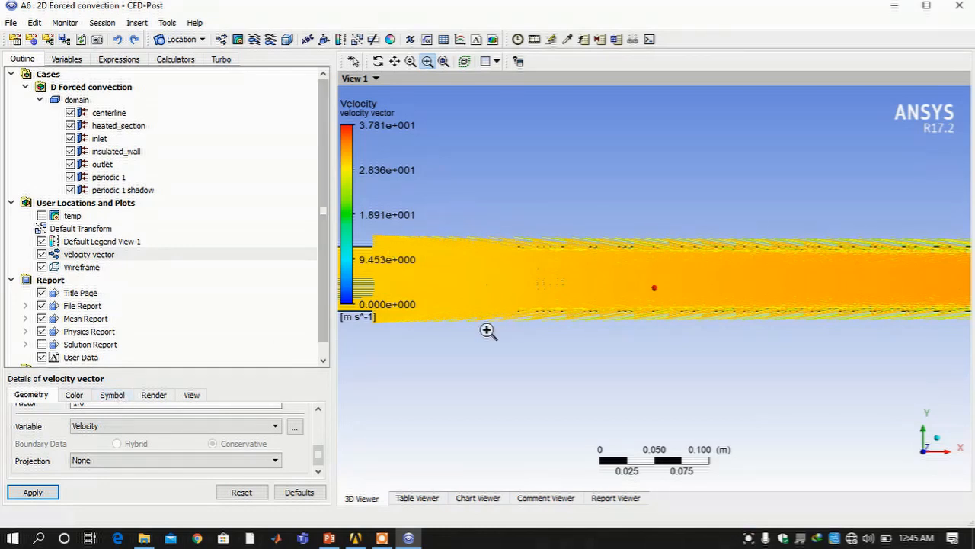
pyautogui.click(106, 397)
pyautogui.doubleClick(90, 435)
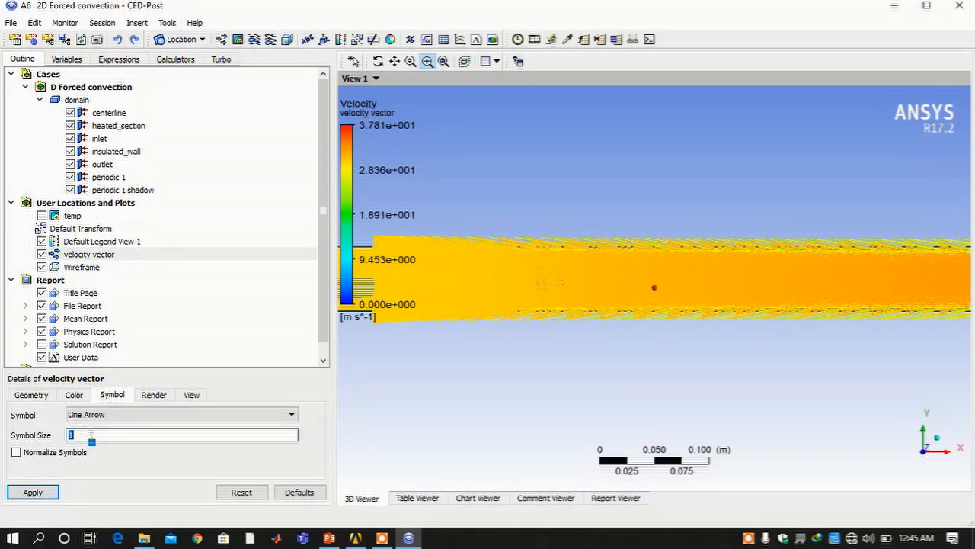
pyautogui.write('0.05')
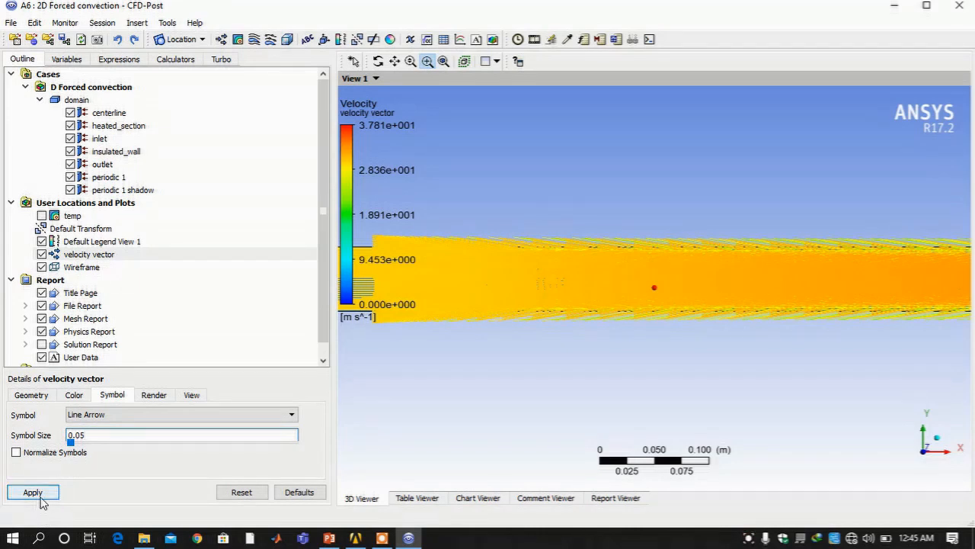
pyautogui.click(33, 492)
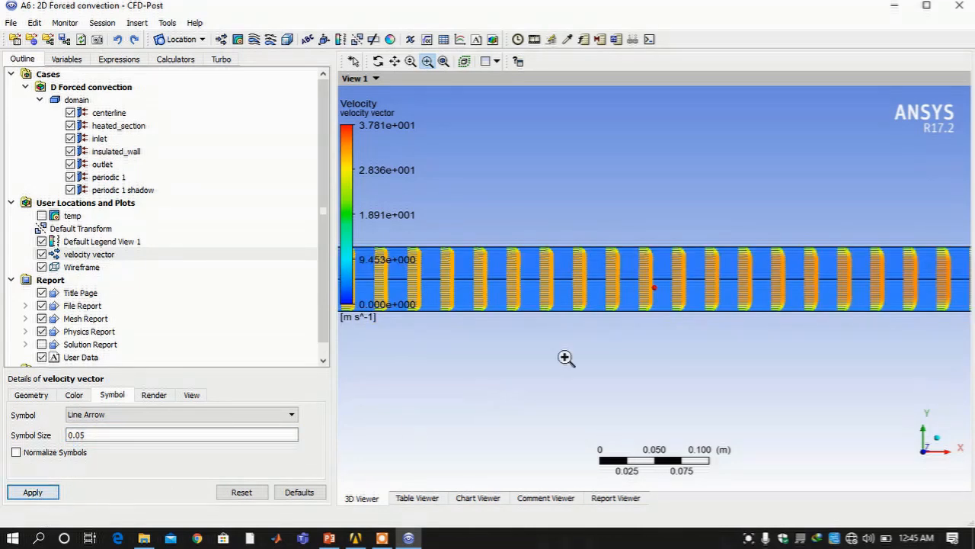
pyautogui.scroll(-5, 671, 285)
pyautogui.scroll(-3, 669, 287)
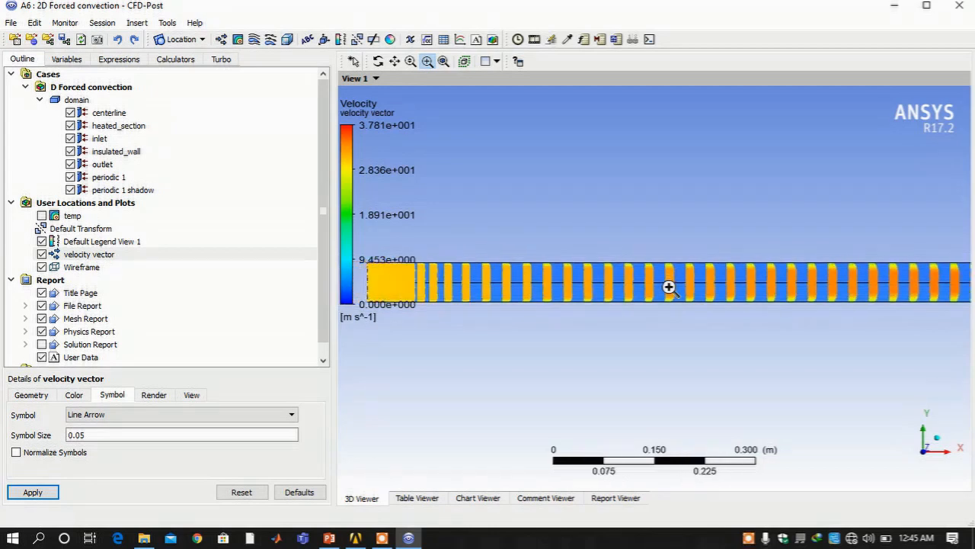
pyautogui.scroll(6, 669, 292)
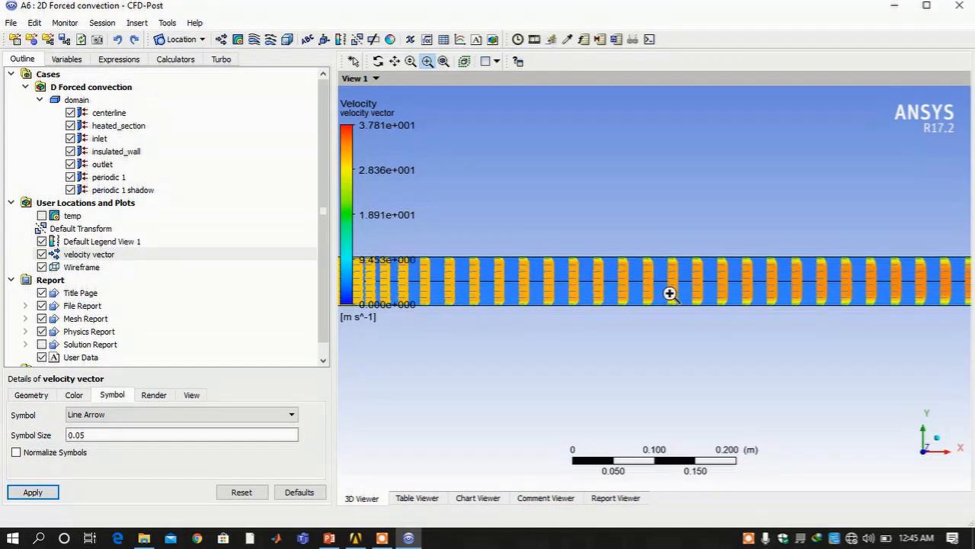
pyautogui.scroll(1, 671, 294)
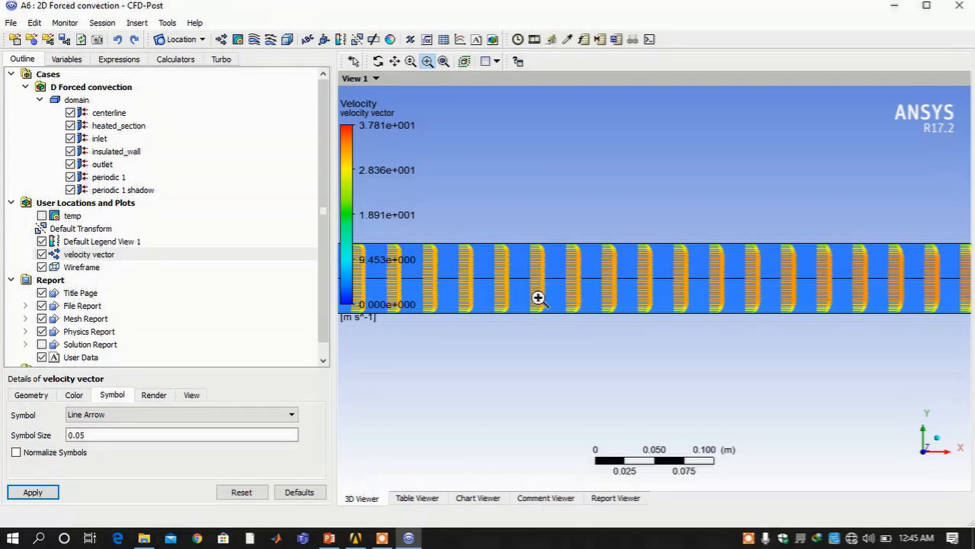
# Open the vector Color settings and keep the Global colour range
pyautogui.click(86, 401)
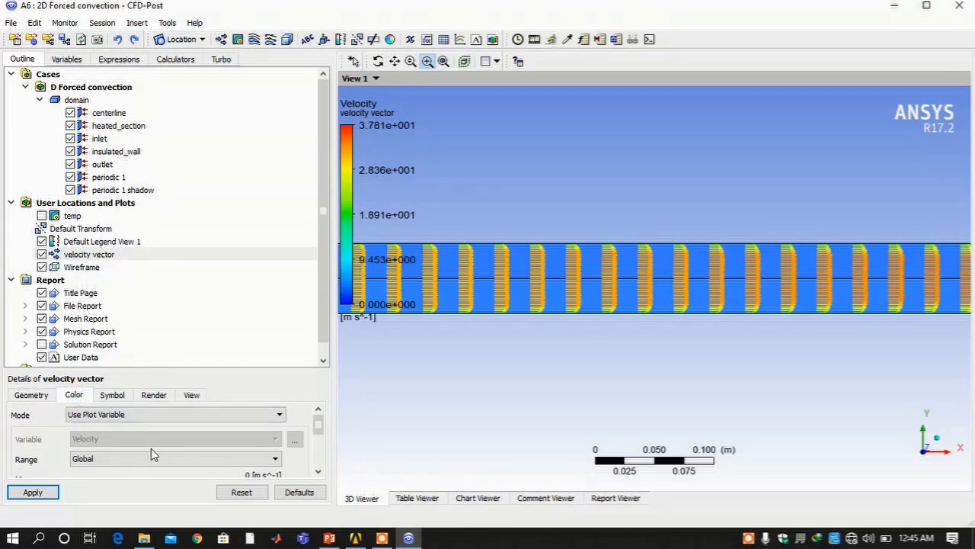
pyautogui.scroll(-2, 153, 455)
pyautogui.scroll(2, 153, 455)
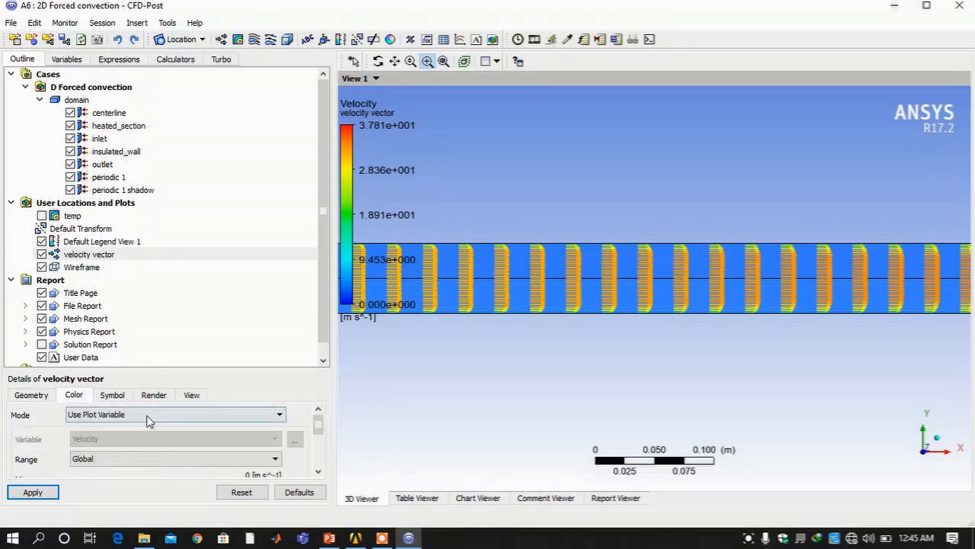
pyautogui.click(141, 458)
pyautogui.click(141, 458)
pyautogui.scroll(-3, 142, 450)
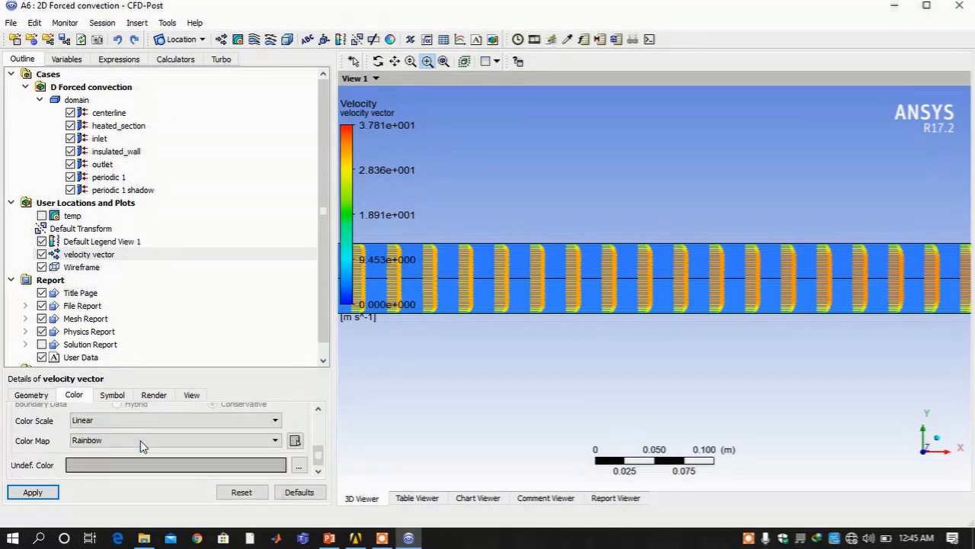
pyautogui.scroll(3, 150, 430)
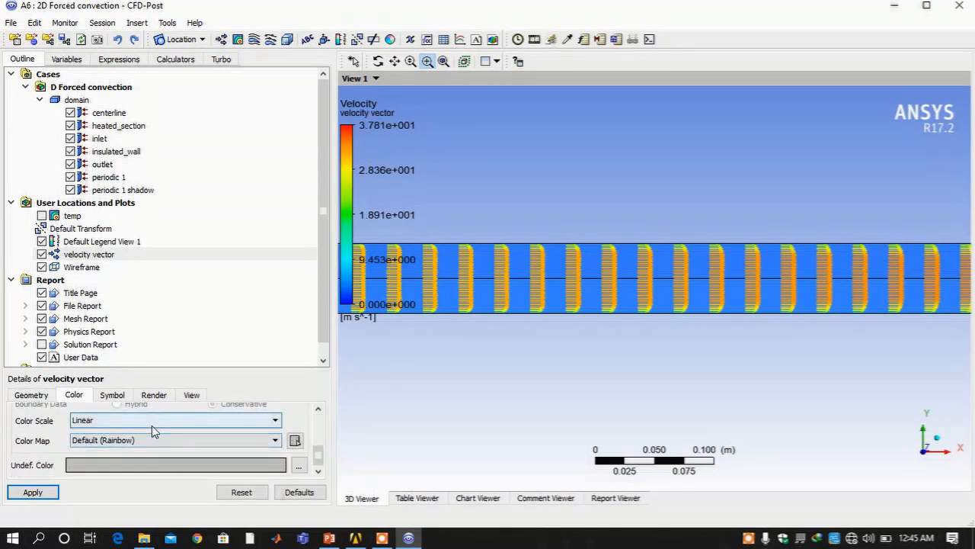
pyautogui.scroll(1, 152, 432)
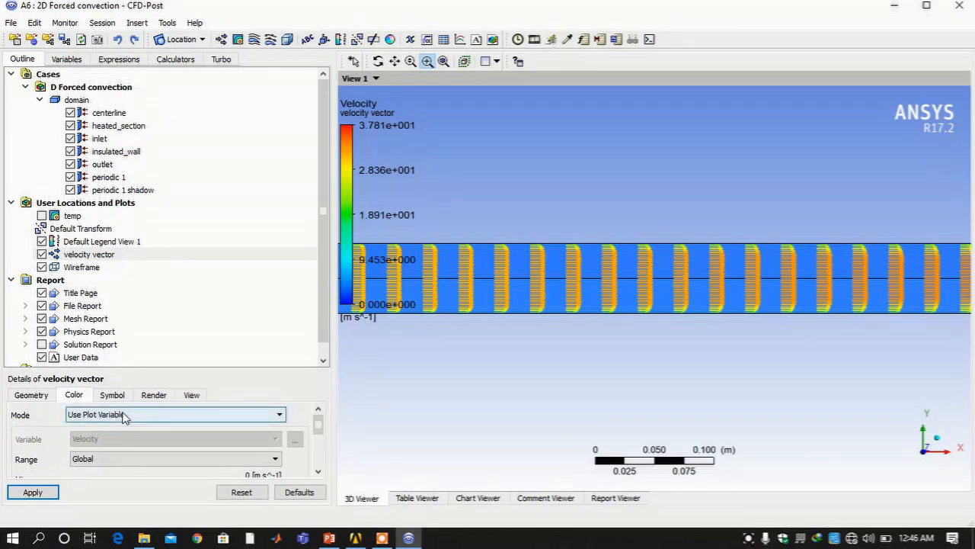
# Set colour Mode to Variable with Temperature, apply, and fit the channel in view
pyautogui.click(124, 415)
pyautogui.click(118, 439)
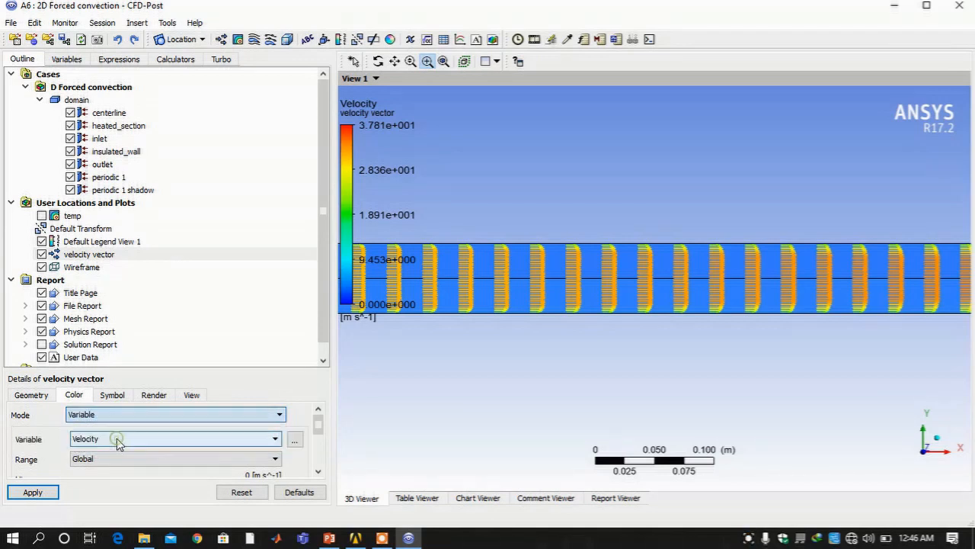
pyautogui.click(118, 447)
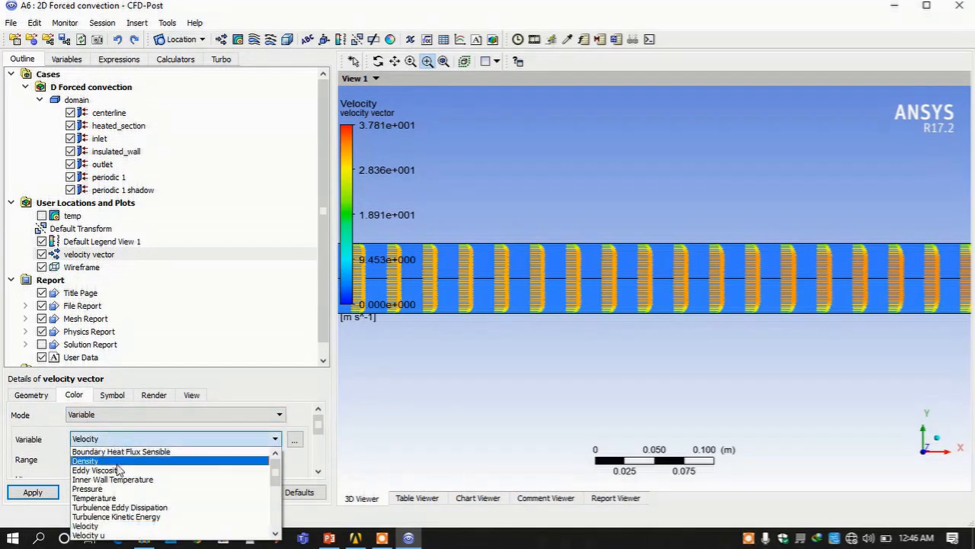
pyautogui.click(114, 498)
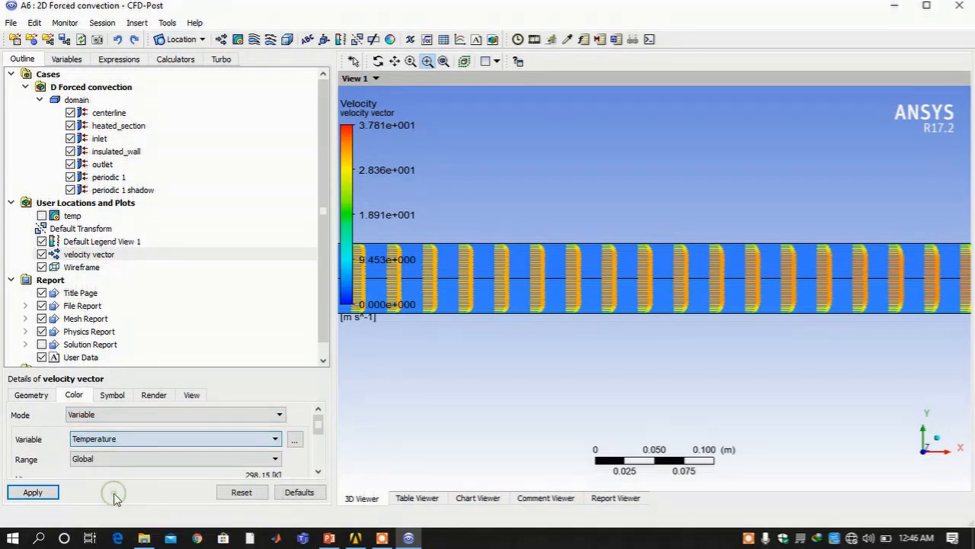
pyautogui.click(42, 493)
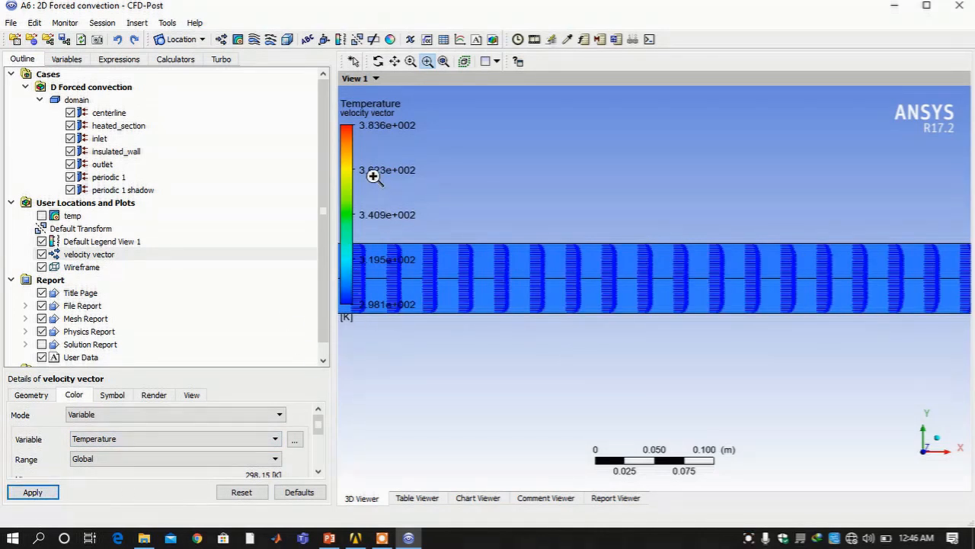
pyautogui.scroll(-2, 548, 266)
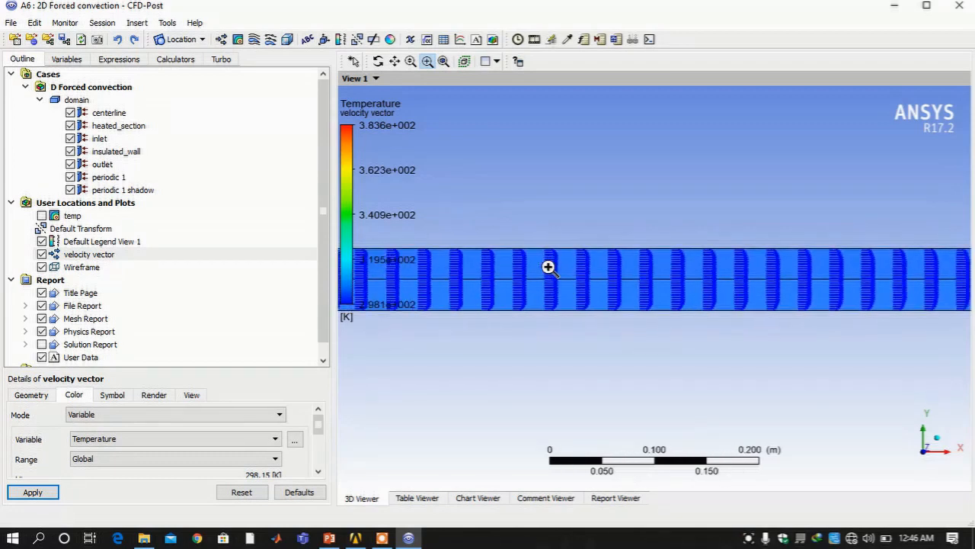
pyautogui.scroll(-3, 548, 267)
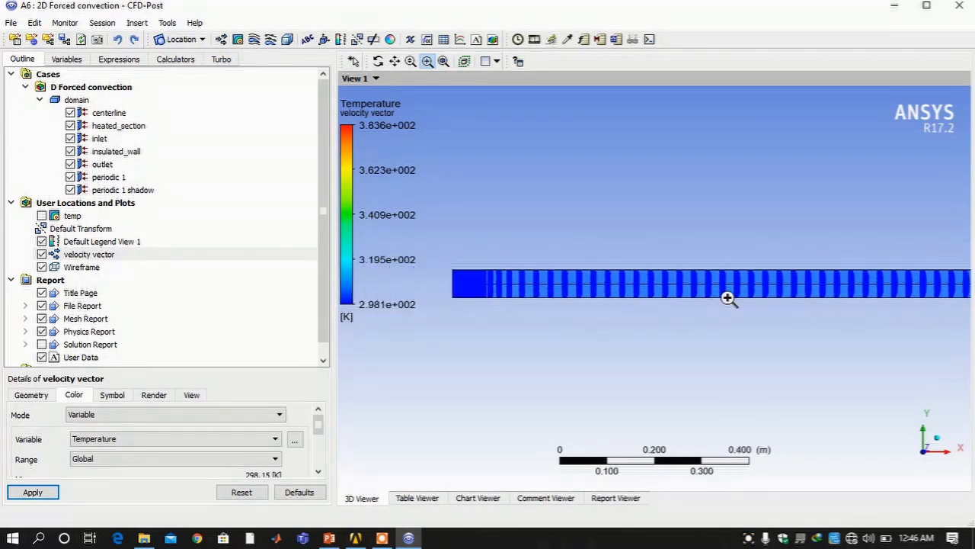
pyautogui.scroll(-2, 728, 297)
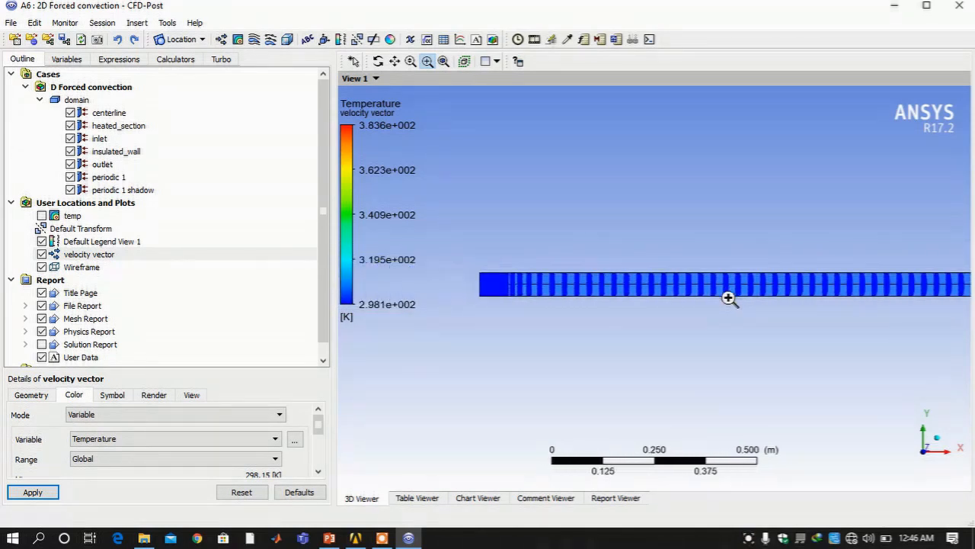
pyautogui.click(441, 62)
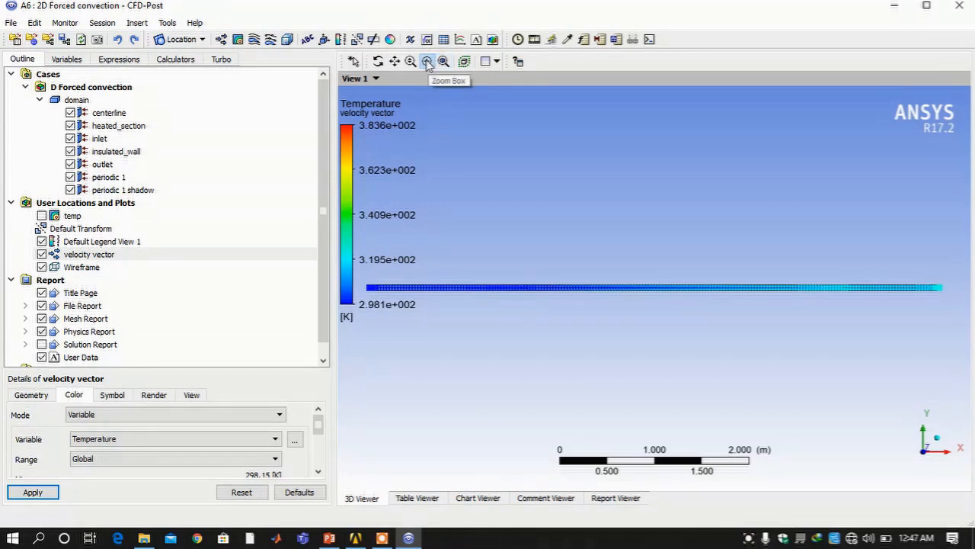
pyautogui.click(427, 64)
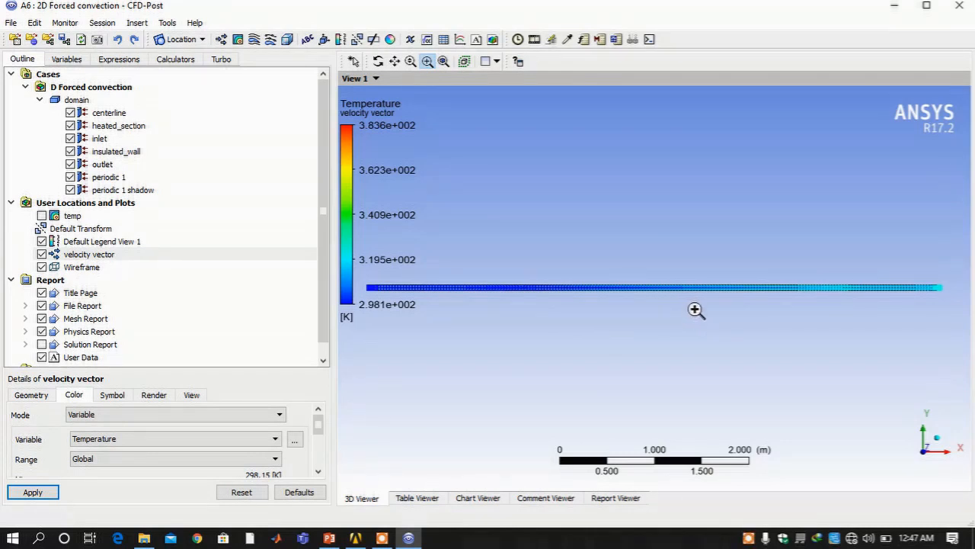
# Apply a Y scale of 30 to the velocity vector plot, then hide it
pyautogui.click(199, 398)
pyautogui.scroll(-5, 205, 428)
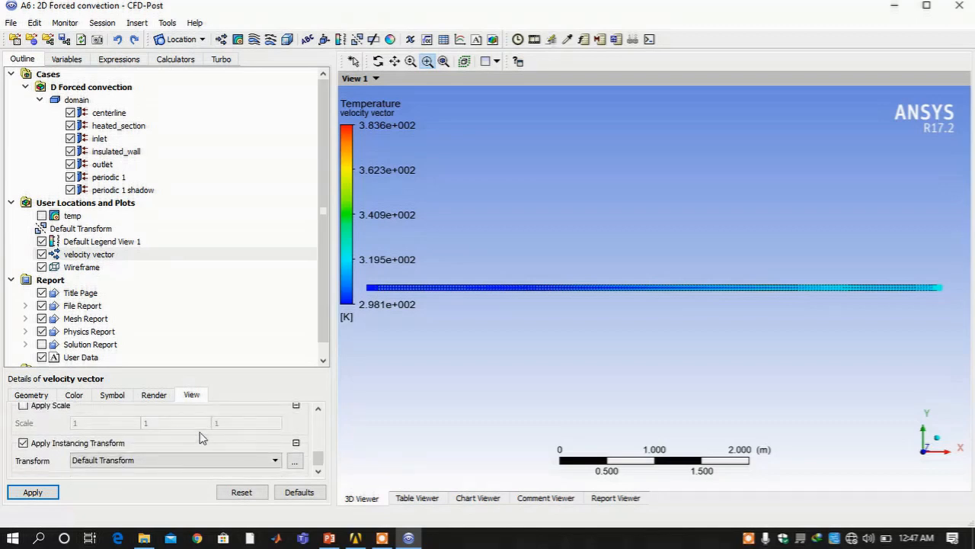
pyautogui.click(40, 408)
pyautogui.click(188, 422)
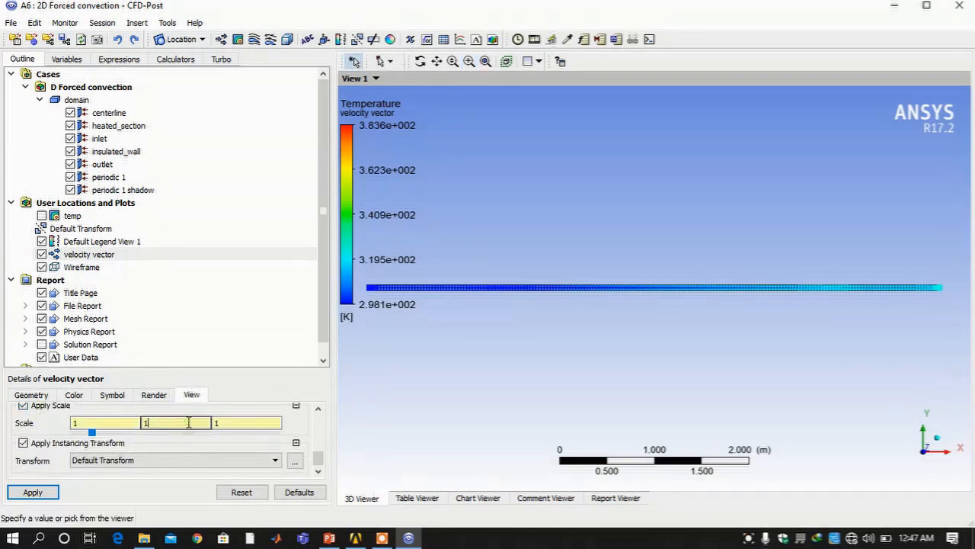
pyautogui.doubleClick(189, 422)
pyautogui.write('30')
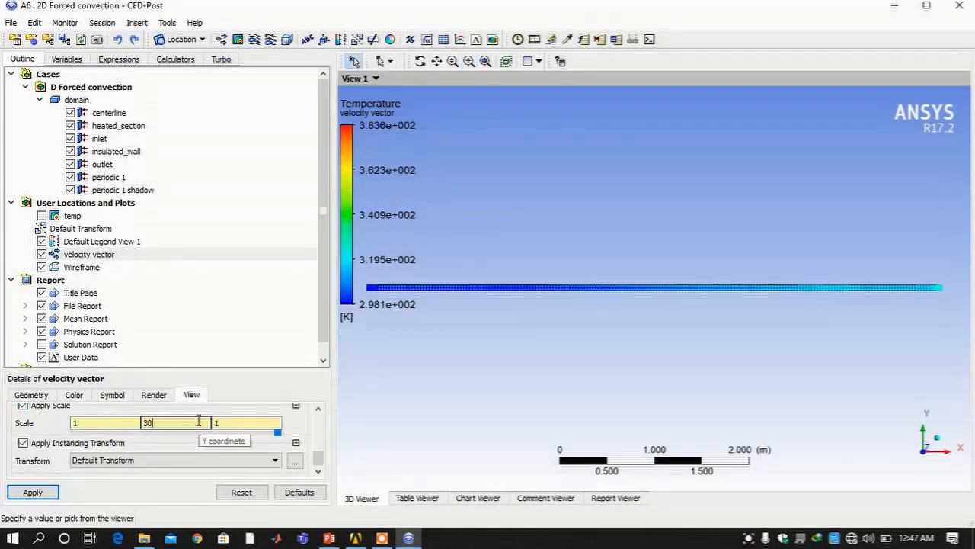
pyautogui.click(34, 493)
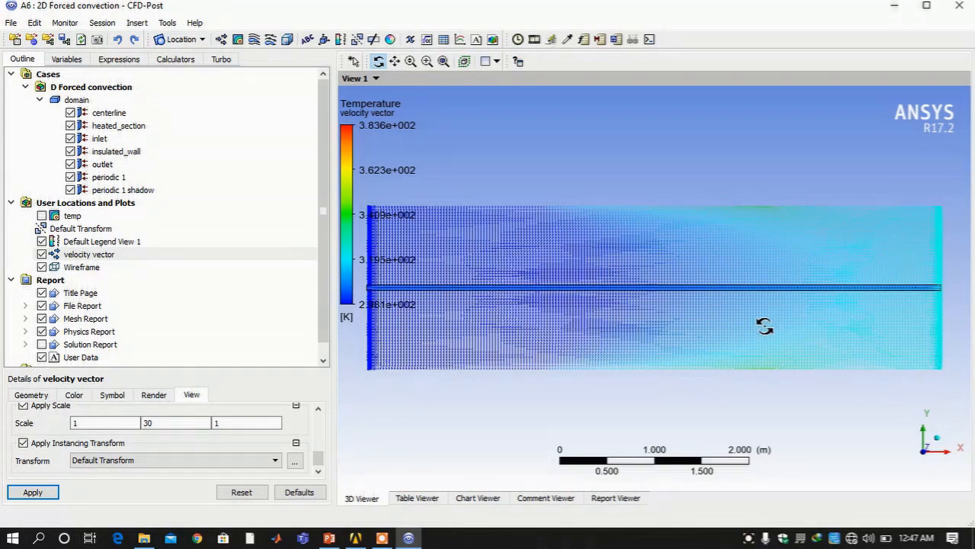
pyautogui.scroll(5, 764, 325)
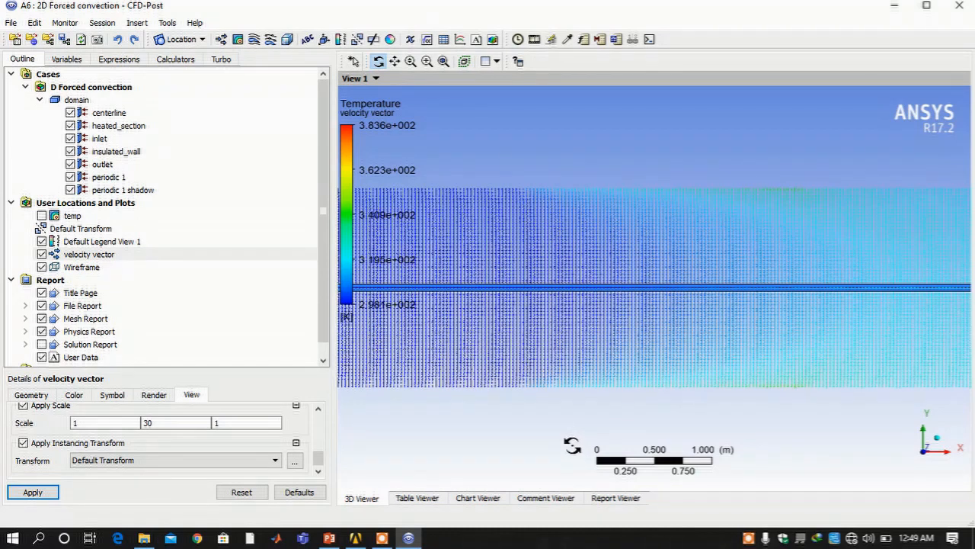
pyautogui.click(42, 254)
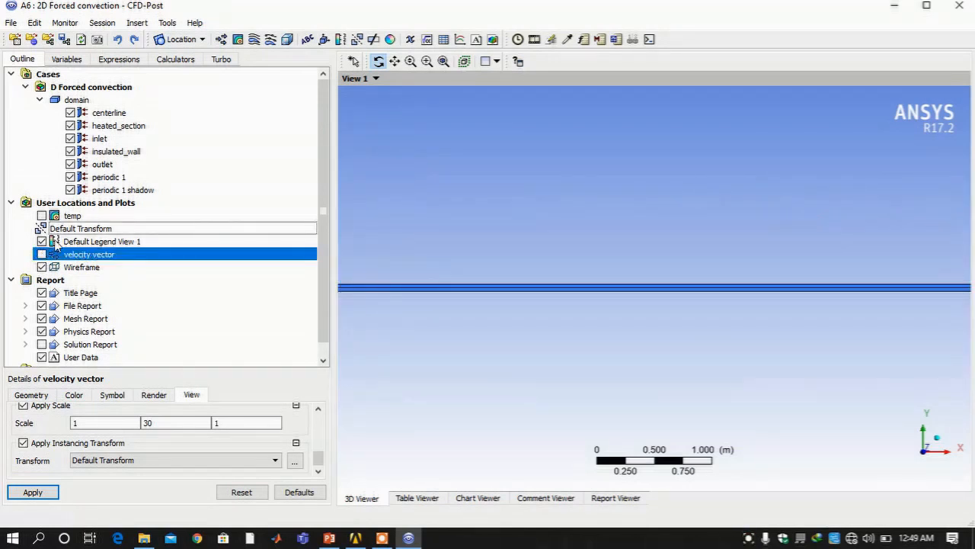
# Insert a Line location named wall with default Two Points (0,0,0) to (1,0,0)
pyautogui.click(200, 39)
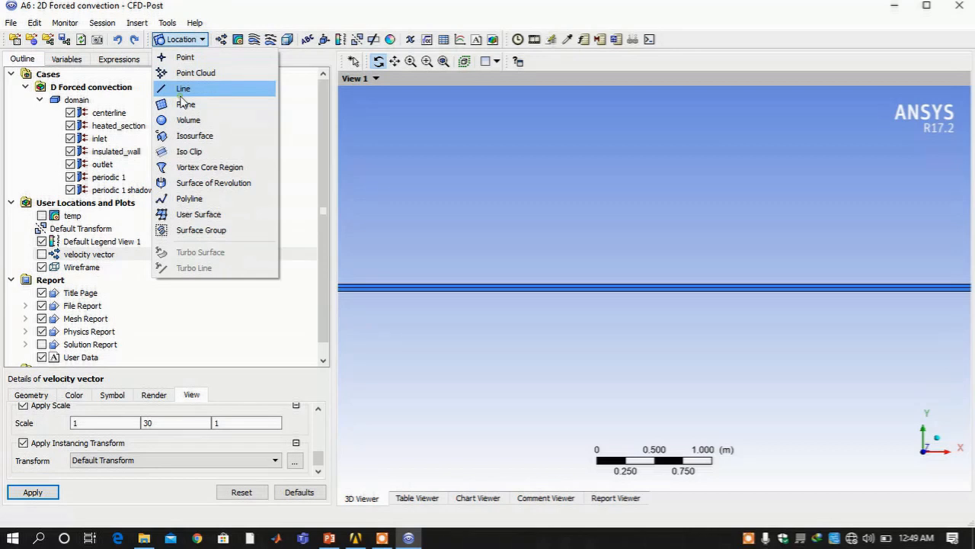
pyautogui.click(181, 95)
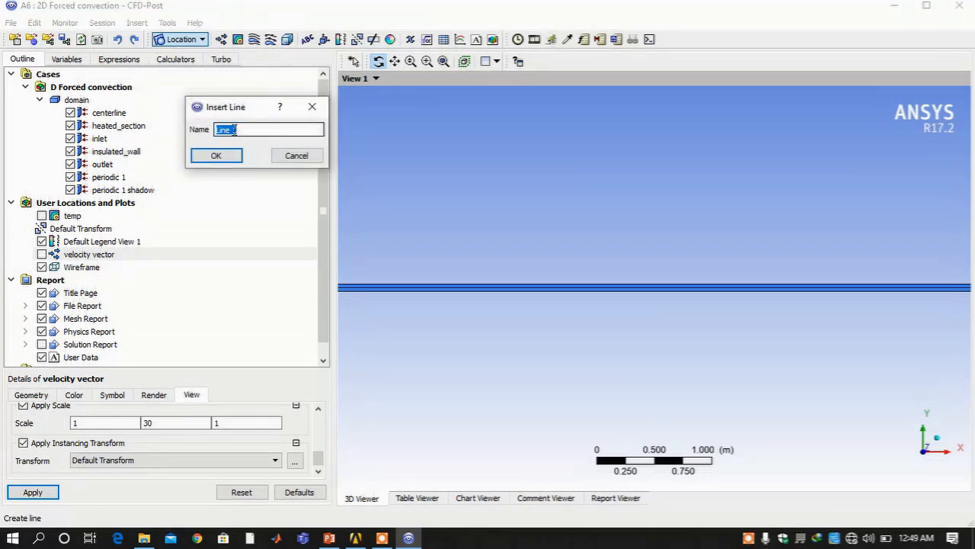
pyautogui.write('wall')
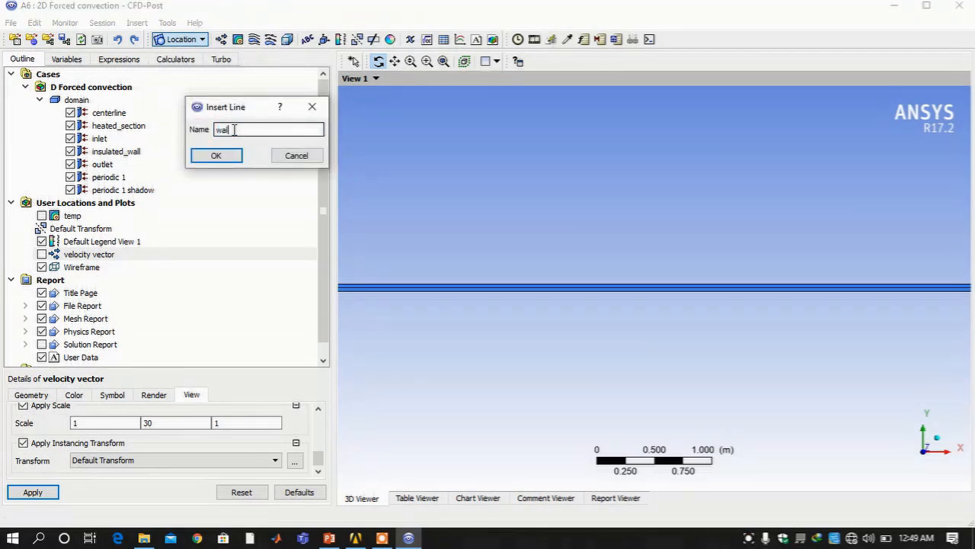
pyautogui.press('Return')
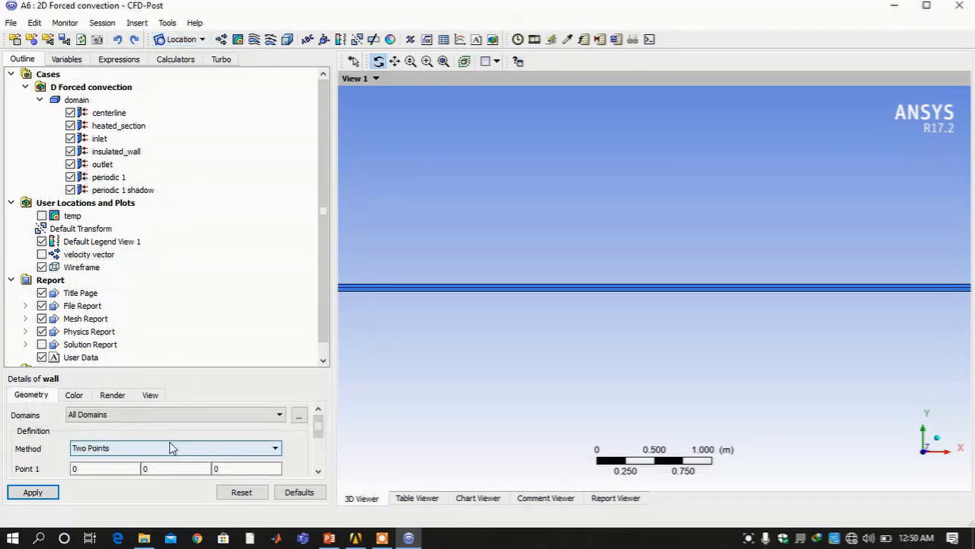
pyautogui.scroll(-1, 190, 429)
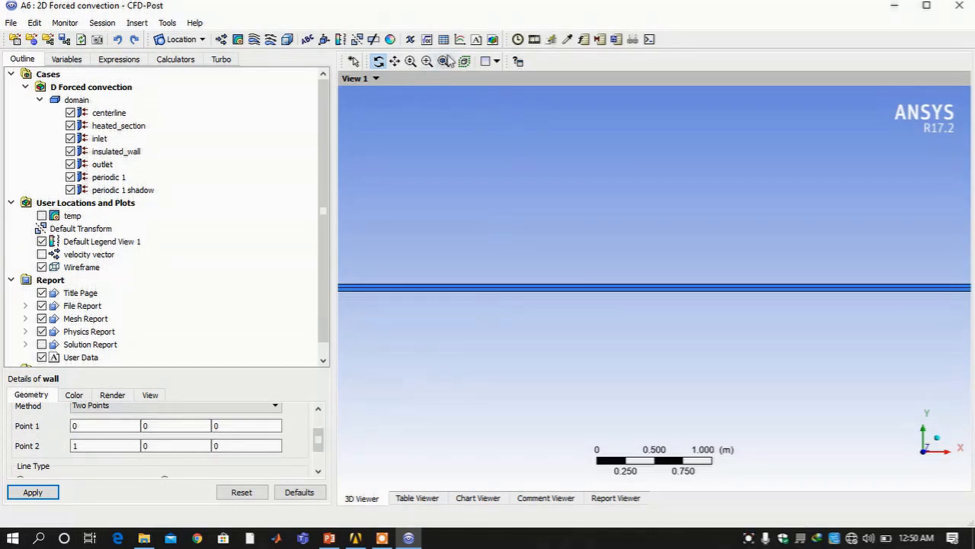
pyautogui.click(443, 61)
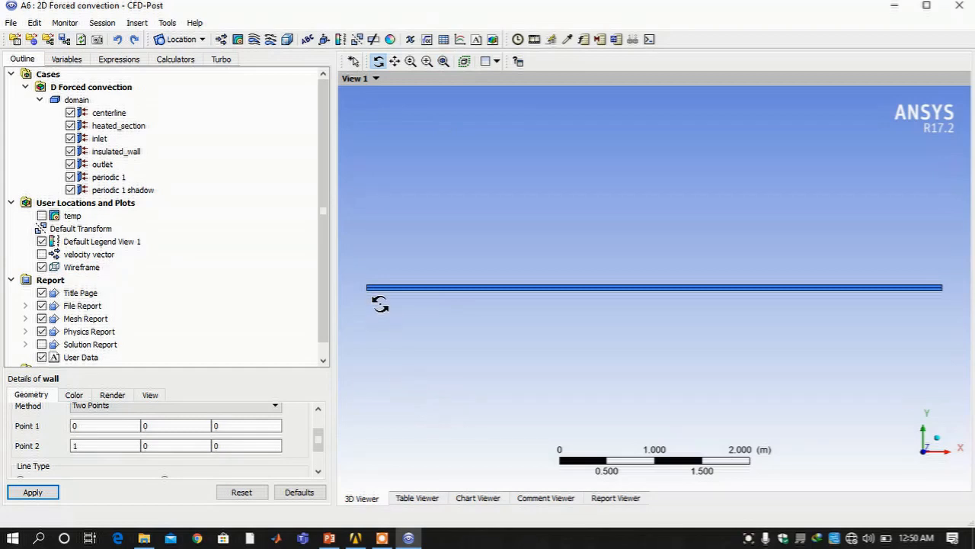
pyautogui.click(111, 425)
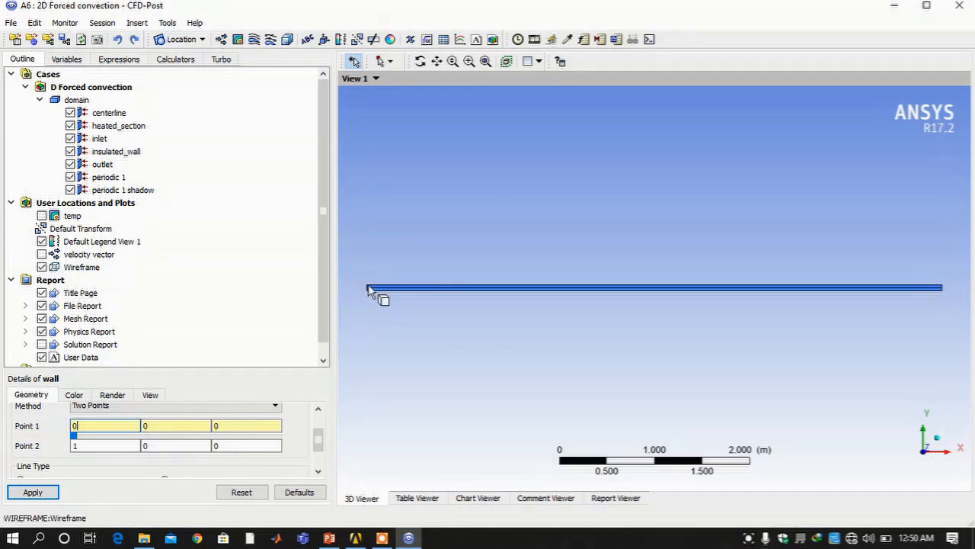
# Zoom to the pipe's left end and set Point 1's Y coordinate to 0.0294
pyautogui.click(469, 61)
pyautogui.moveTo(348, 272); pyautogui.dragTo(395, 311)
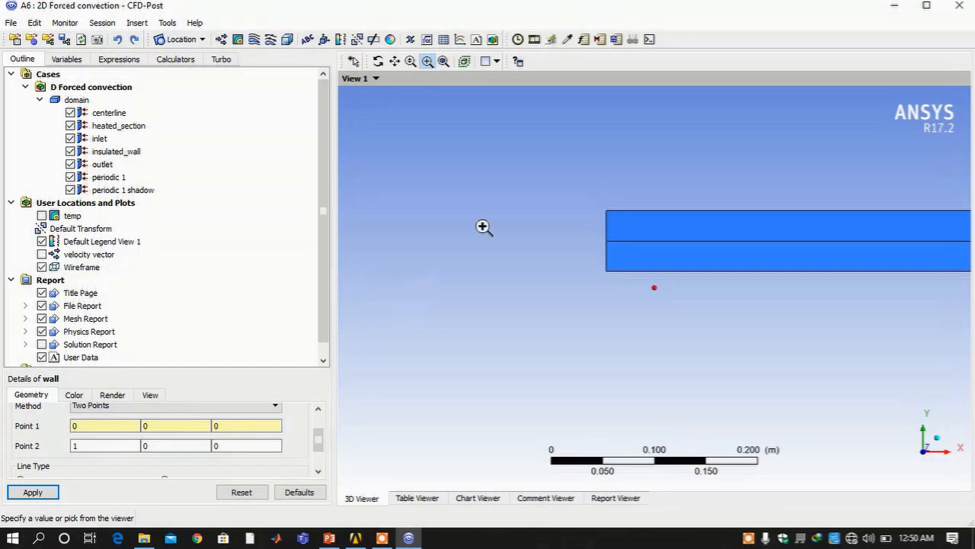
pyautogui.click(186, 426)
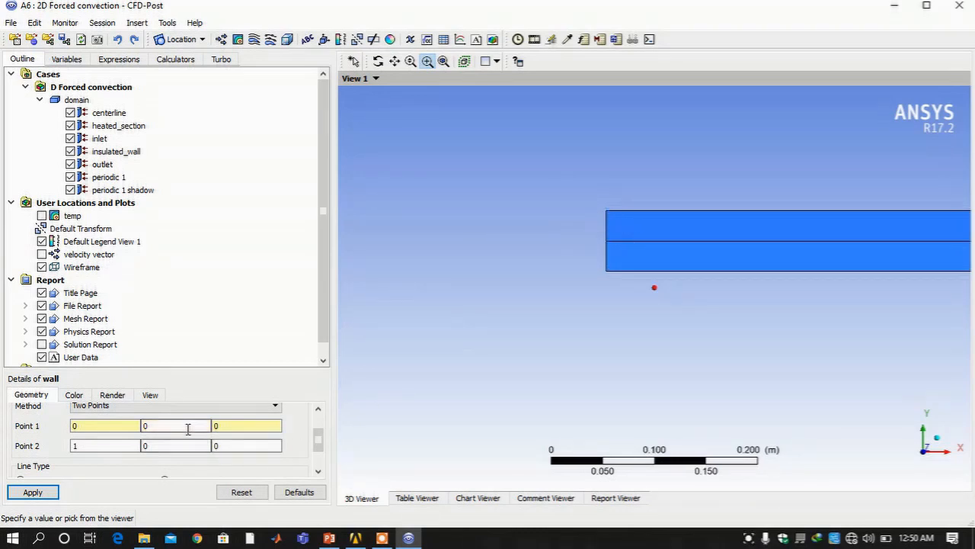
pyautogui.click(163, 430)
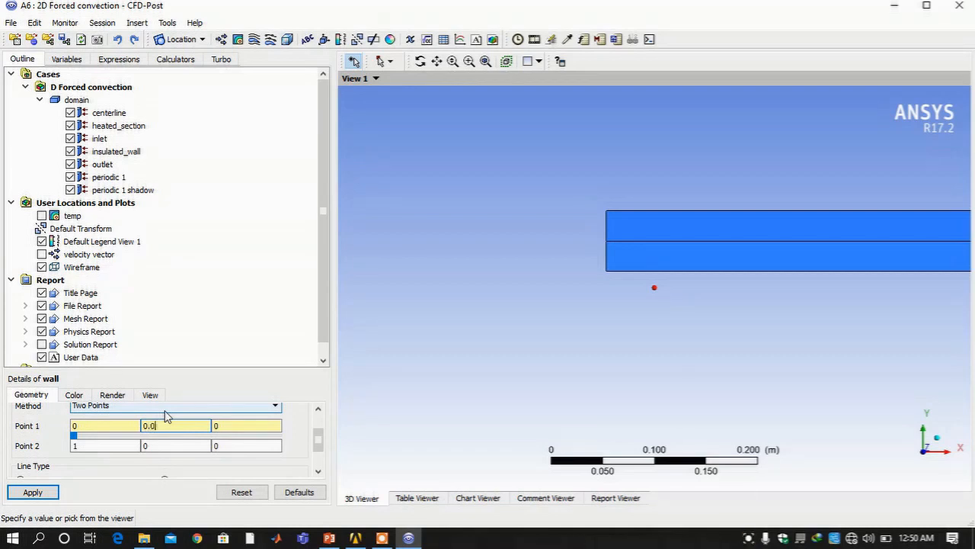
pyautogui.write('.0294')
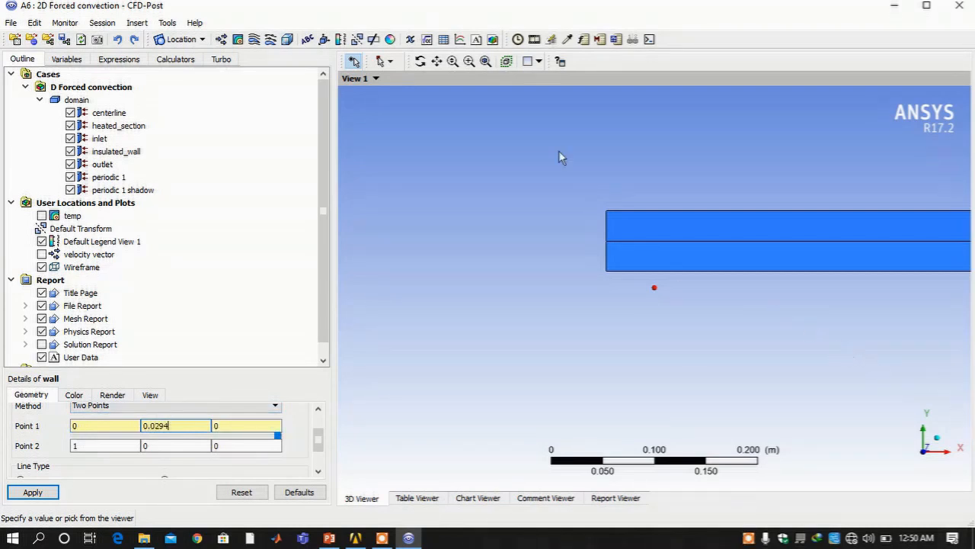
# Zoom to the pipe's far end, set Point 2 to (6.045, 0.0294, 0), and apply
pyautogui.click(486, 61)
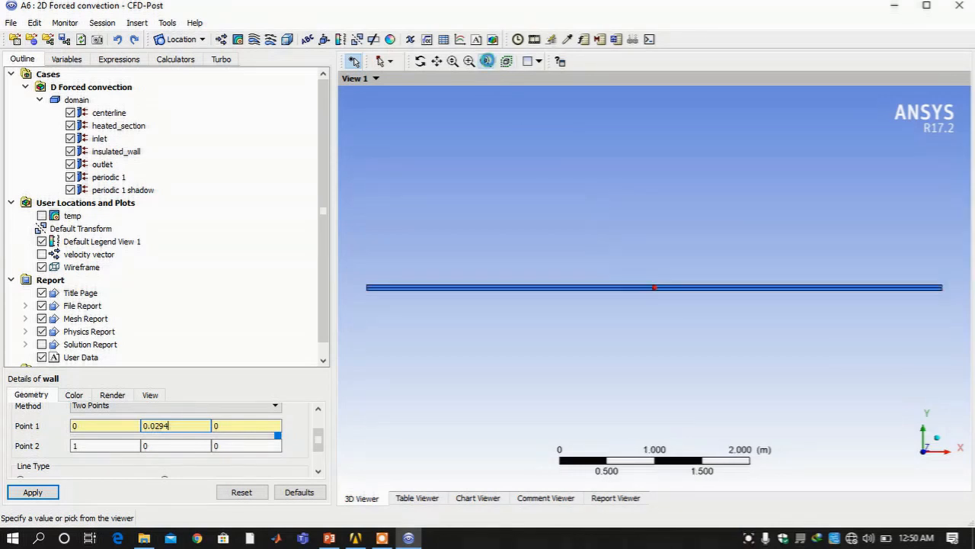
pyautogui.click(469, 61)
pyautogui.moveTo(938, 276); pyautogui.dragTo(947, 290)
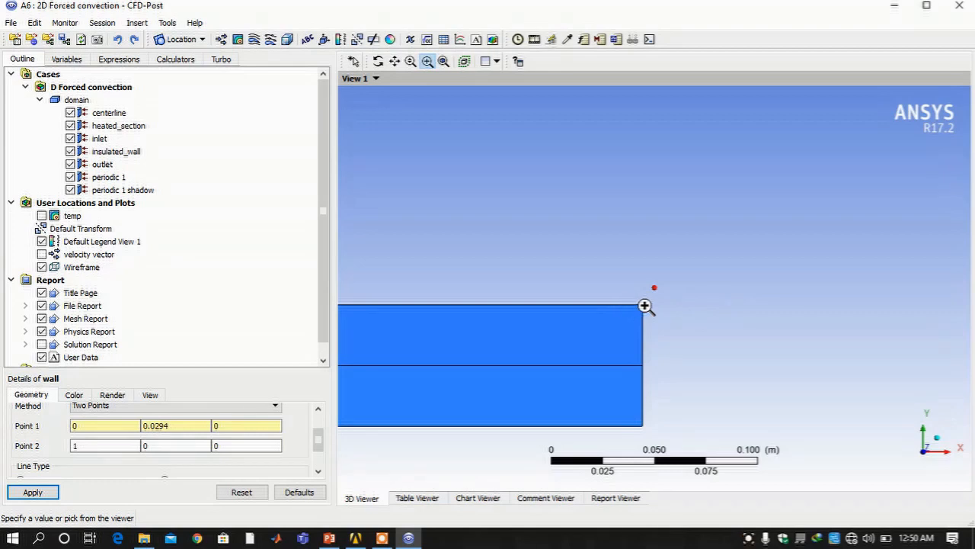
pyautogui.click(81, 445)
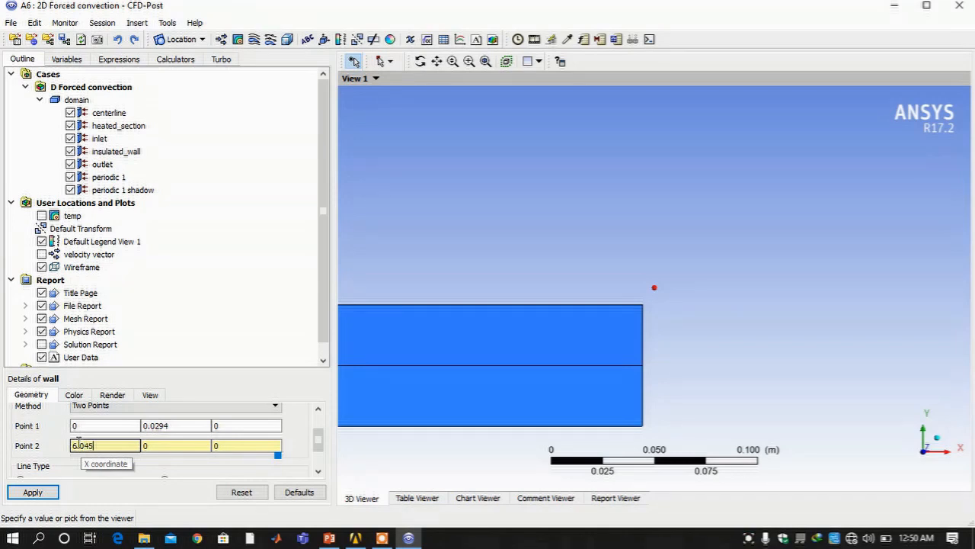
pyautogui.click(148, 445)
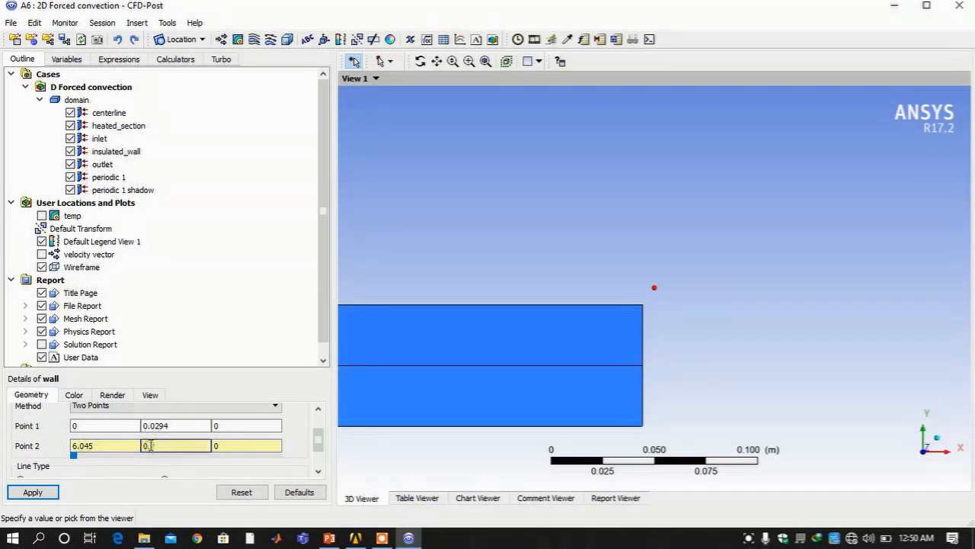
pyautogui.write('.0294')
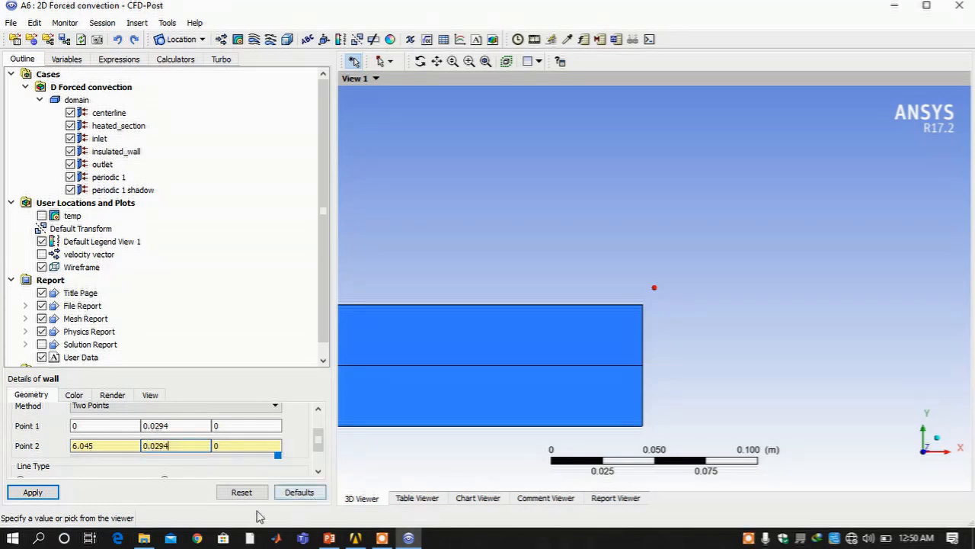
pyautogui.click(33, 491)
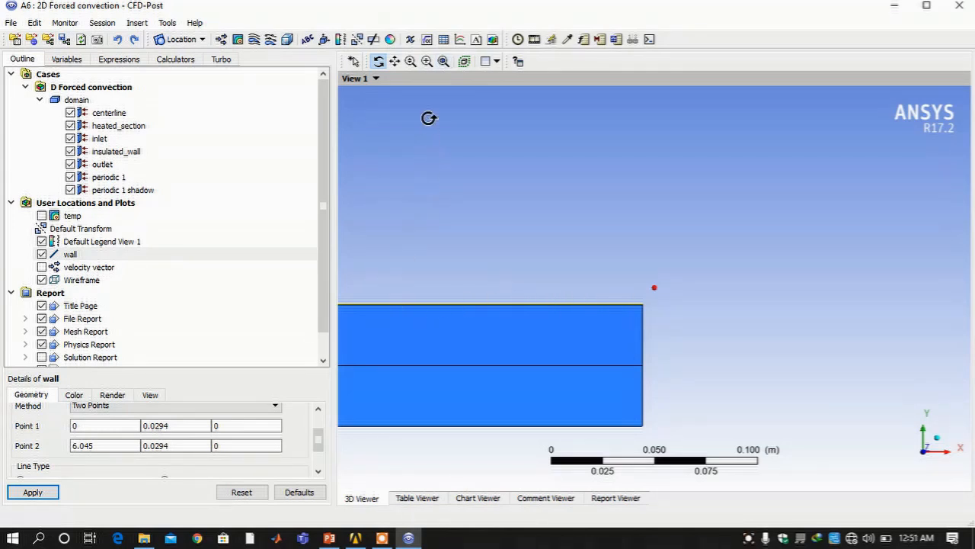
# Fit the pipe in view and apply the wall line as a 50-point Sample line
pyautogui.click(442, 62)
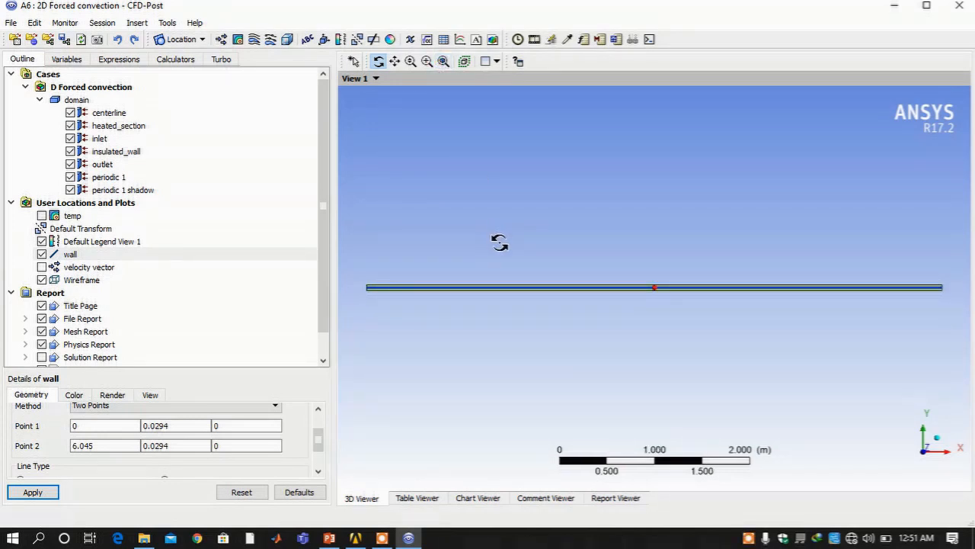
pyautogui.scroll(-2, 156, 457)
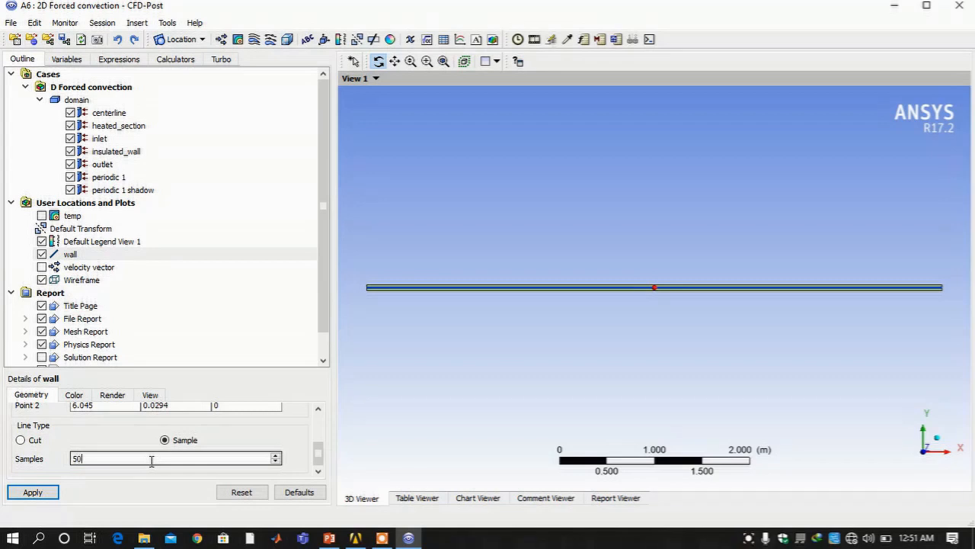
pyautogui.click(34, 491)
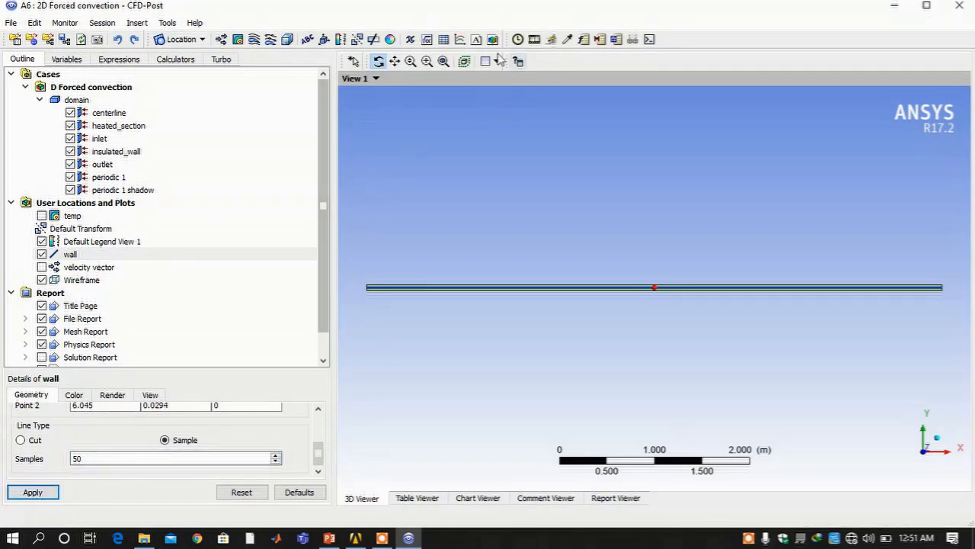
# Insert a new chart named wall temp chart
pyautogui.click(460, 39)
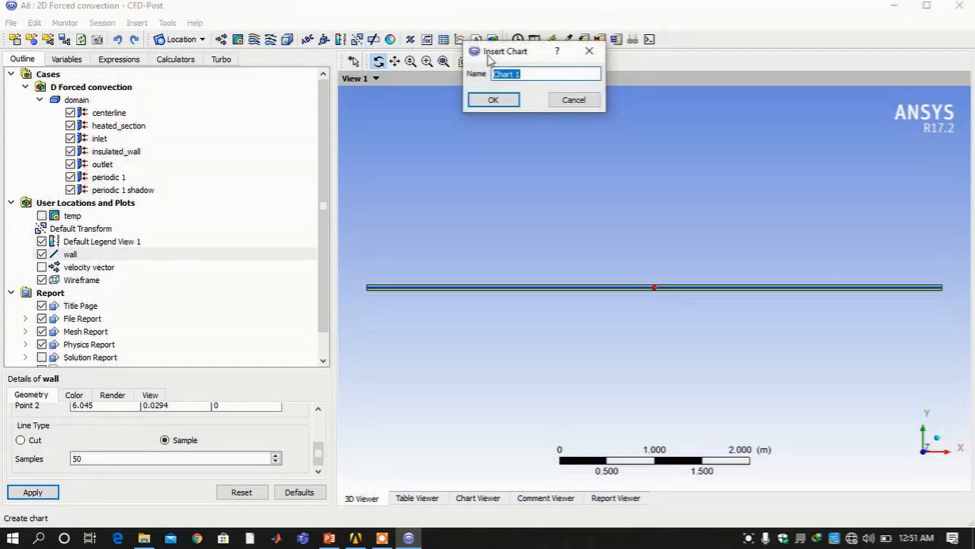
pyautogui.write('wall t')
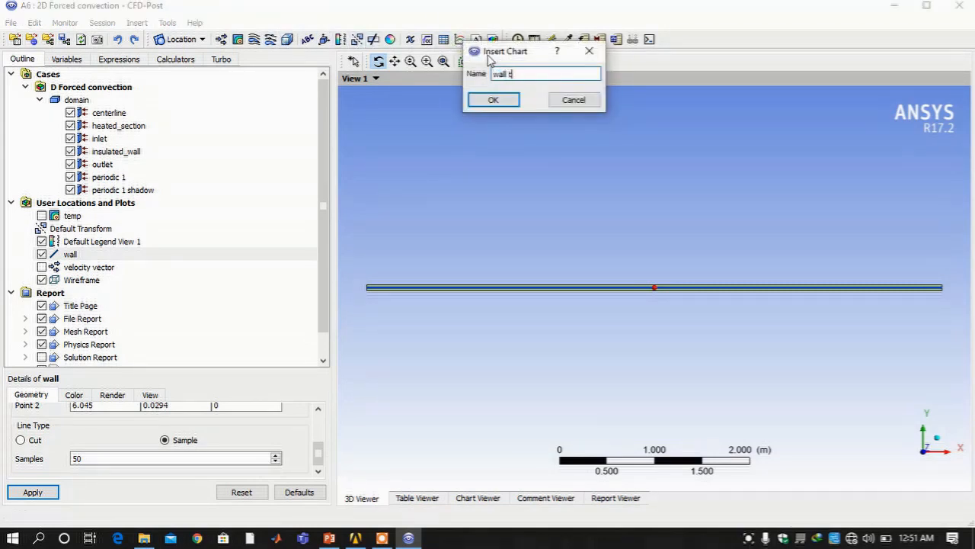
pyautogui.write('emp chart')
pyautogui.press('Return')
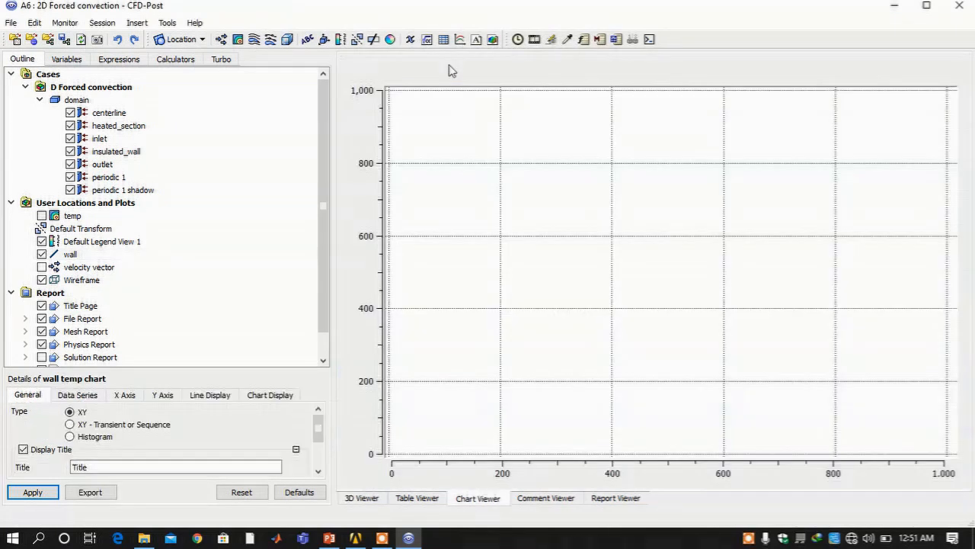
# Set the chart's X axis variable to X and Y axis to Temperature, then apply
pyautogui.click(125, 396)
pyautogui.click(135, 426)
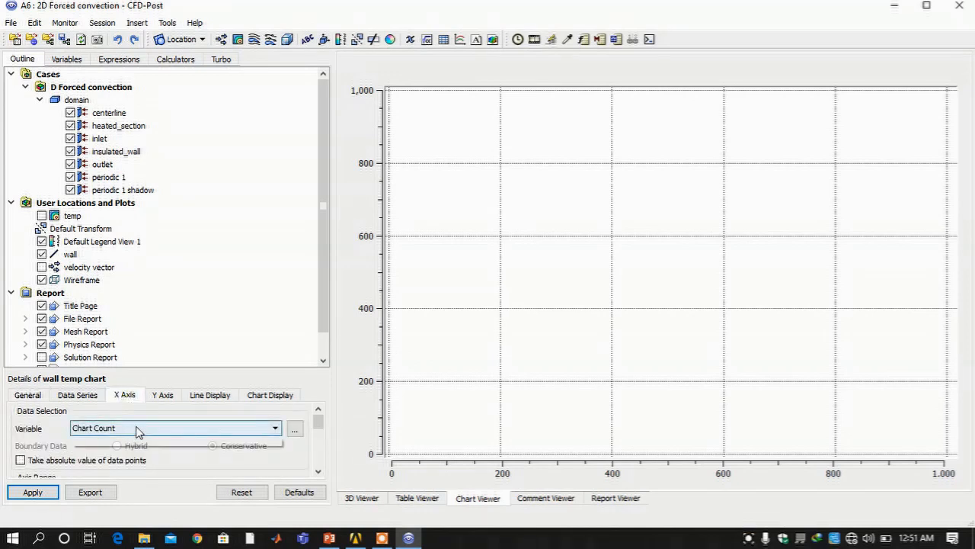
pyautogui.scroll(-6, 126, 491)
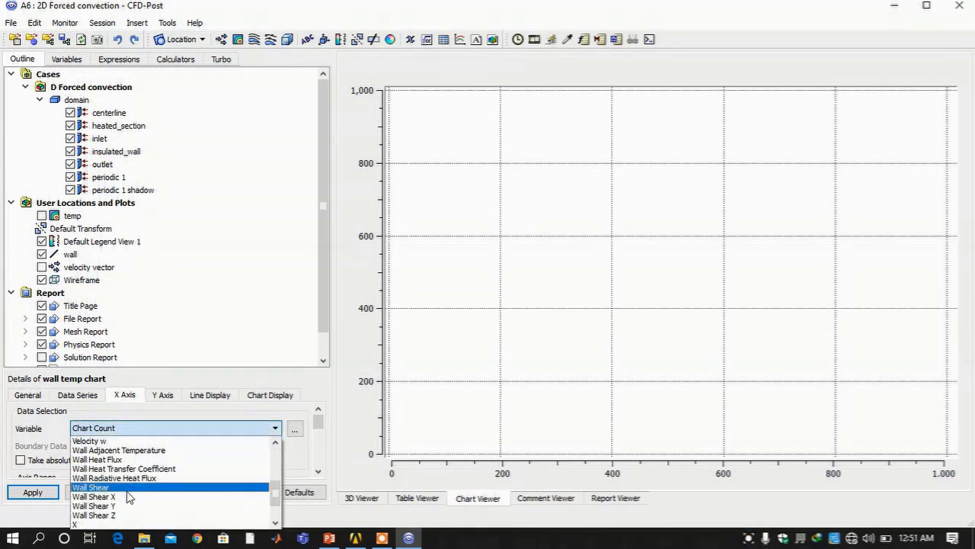
pyautogui.click(126, 488)
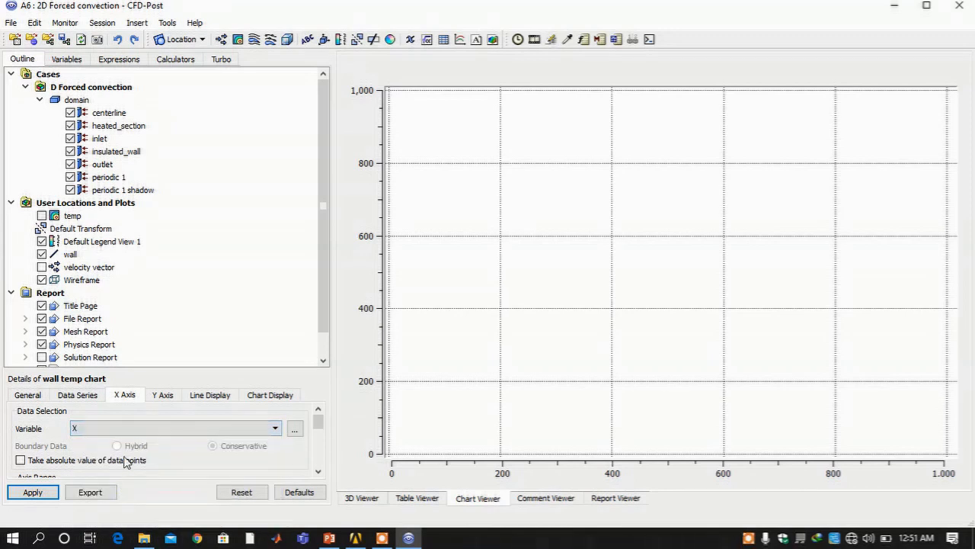
pyautogui.click(162, 395)
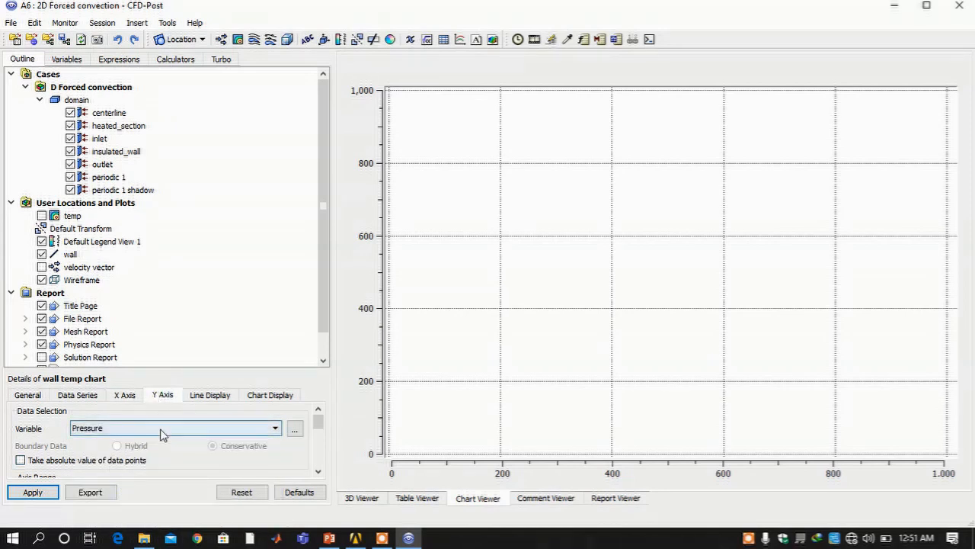
pyautogui.click(160, 429)
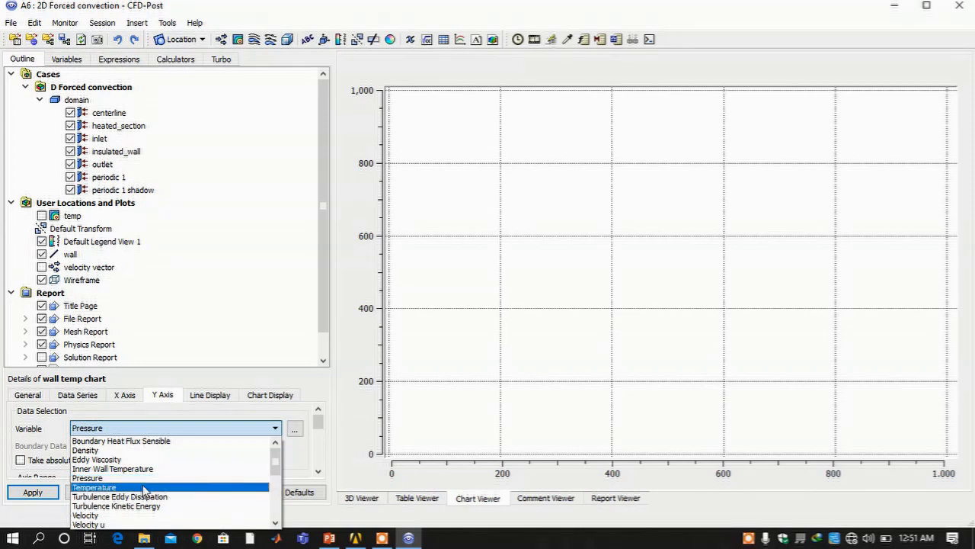
pyautogui.click(144, 487)
pyautogui.click(33, 492)
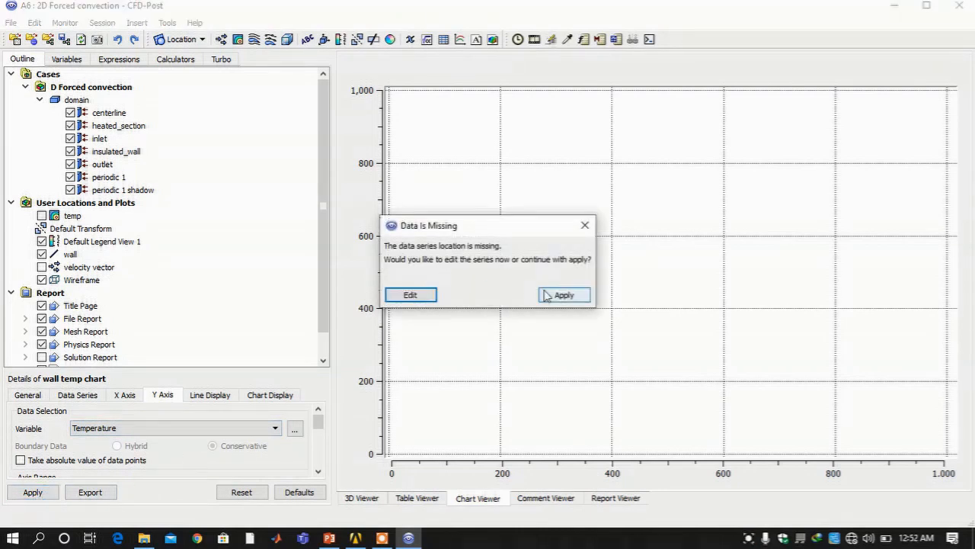
# Accept the Data Is Missing warning and set the data series location to wall
pyautogui.click(564, 295)
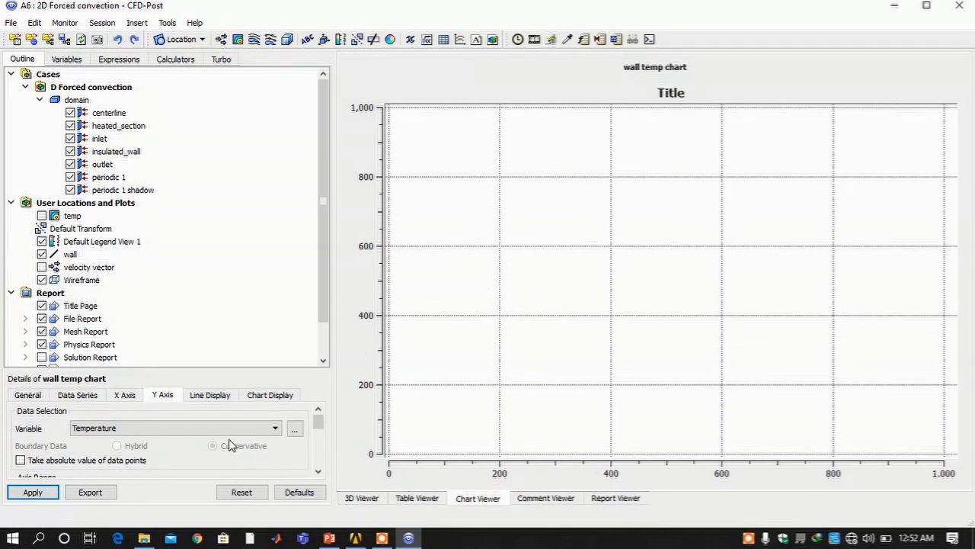
pyautogui.scroll(-1, 220, 430)
pyautogui.scroll(-4, 274, 450)
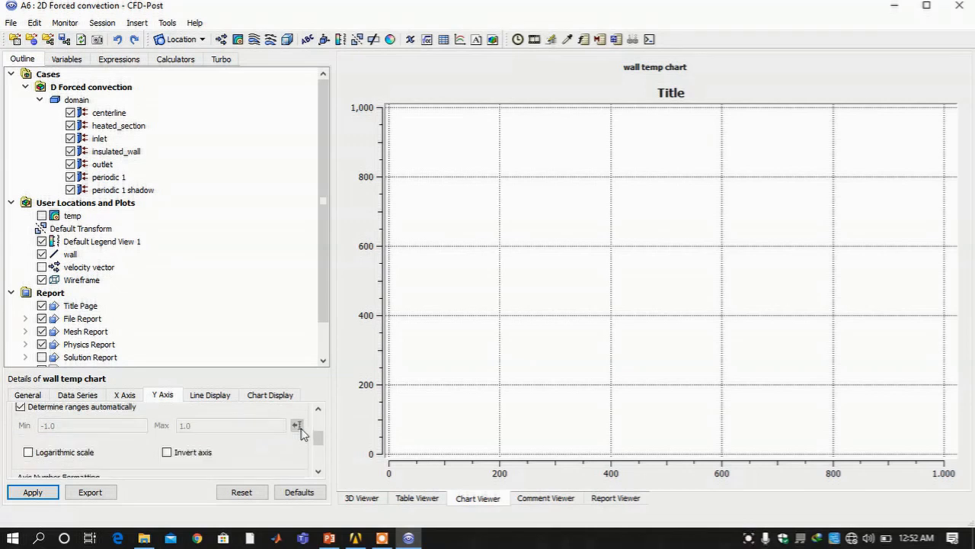
pyautogui.click(78, 395)
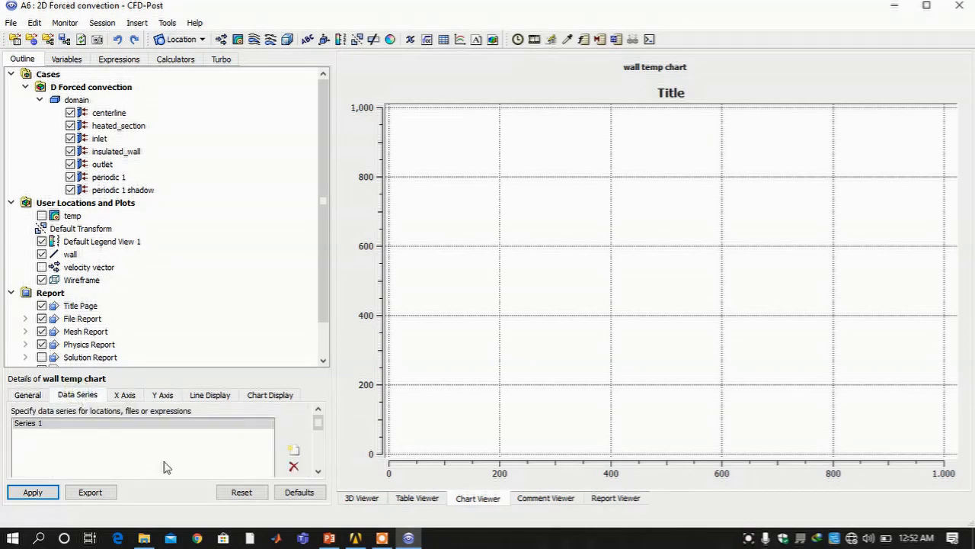
pyautogui.scroll(-5, 167, 466)
pyautogui.scroll(2, 162, 461)
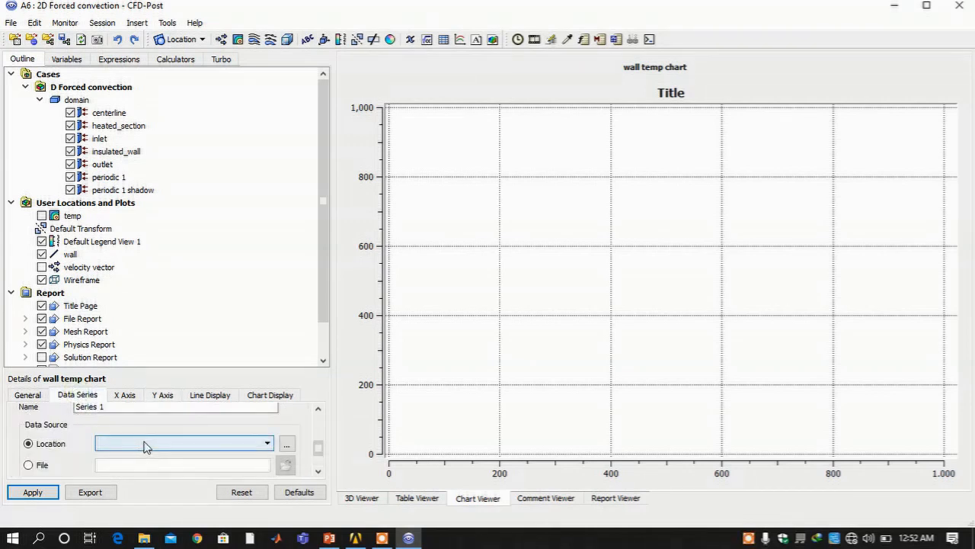
pyautogui.click(146, 445)
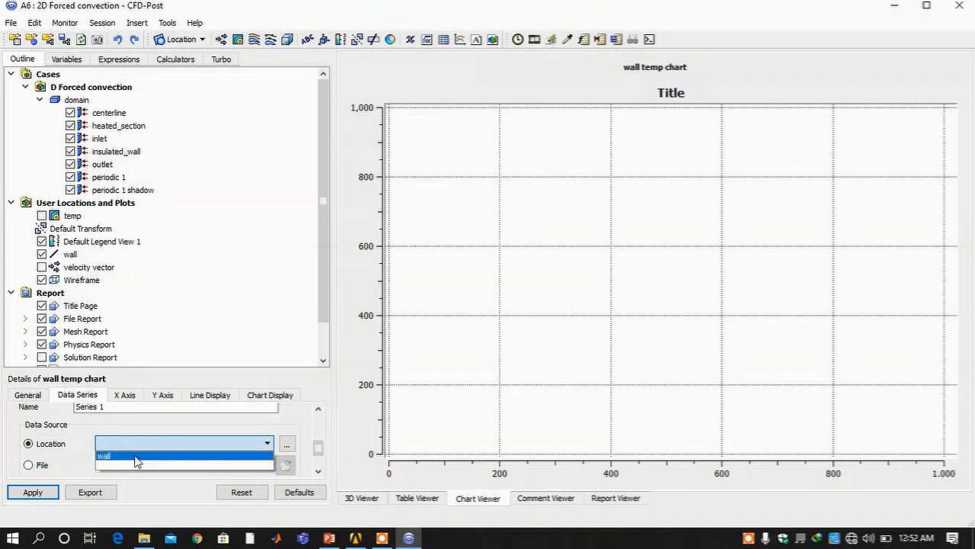
pyautogui.click(135, 461)
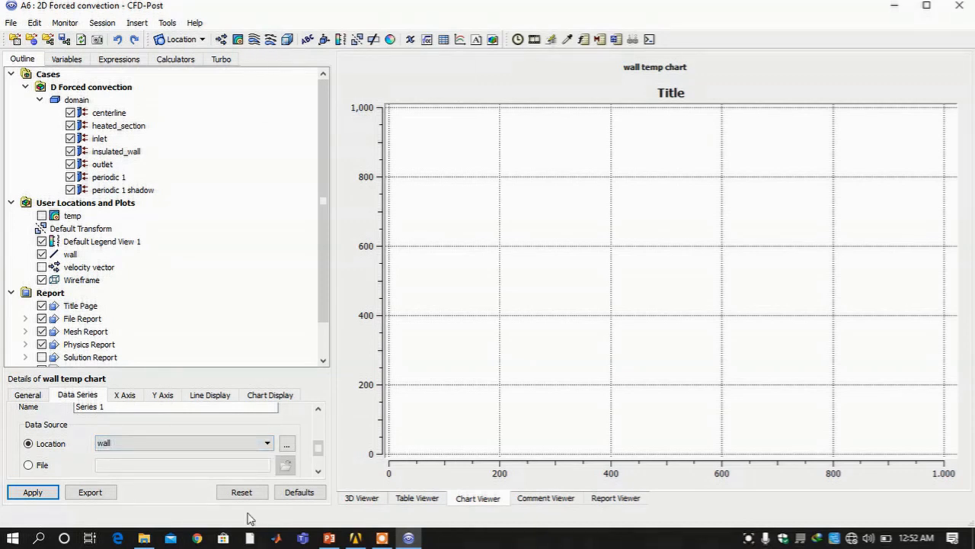
pyautogui.click(32, 494)
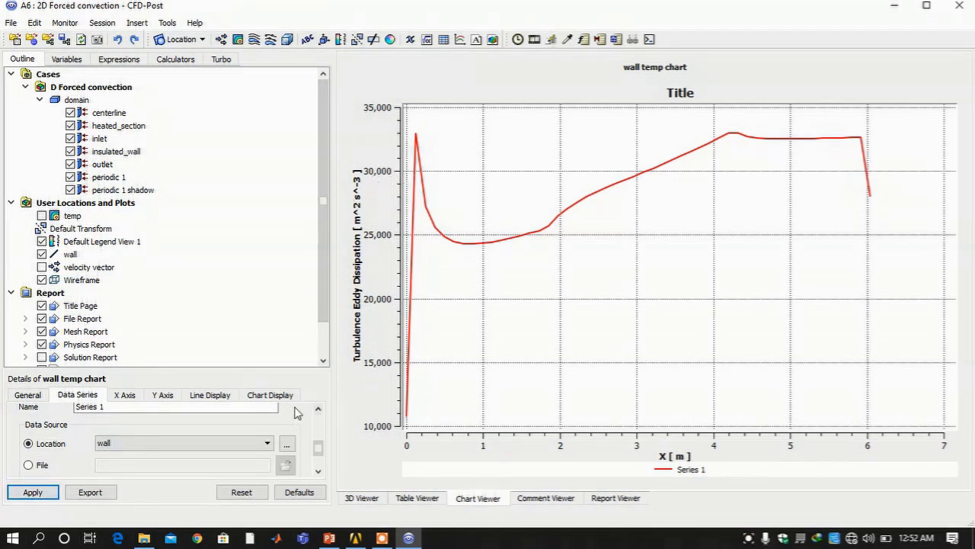
# Switch the wall temp chart's Y-axis variable to Temperature and apply, plotting wall temperature against X
pyautogui.click(163, 395)
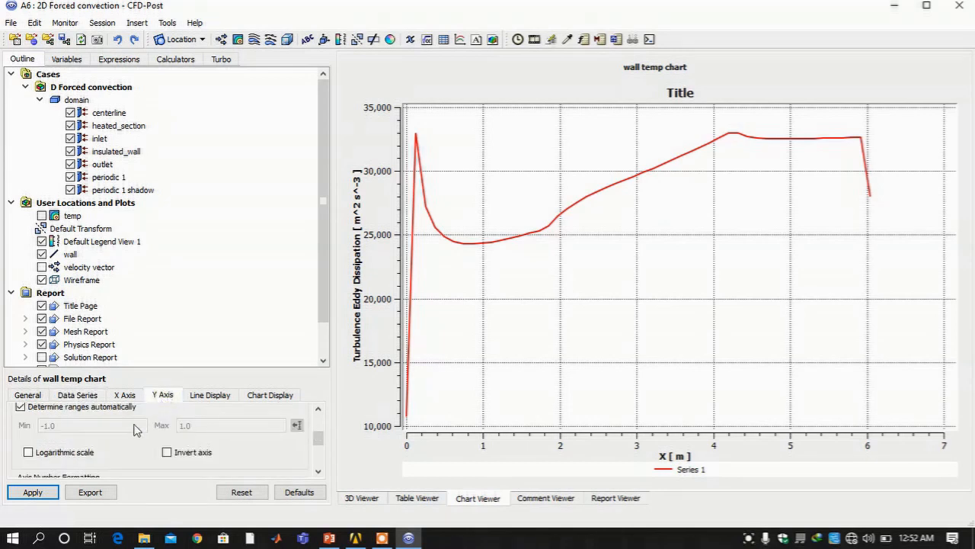
pyautogui.scroll(3, 134, 431)
pyautogui.scroll(1, 135, 433)
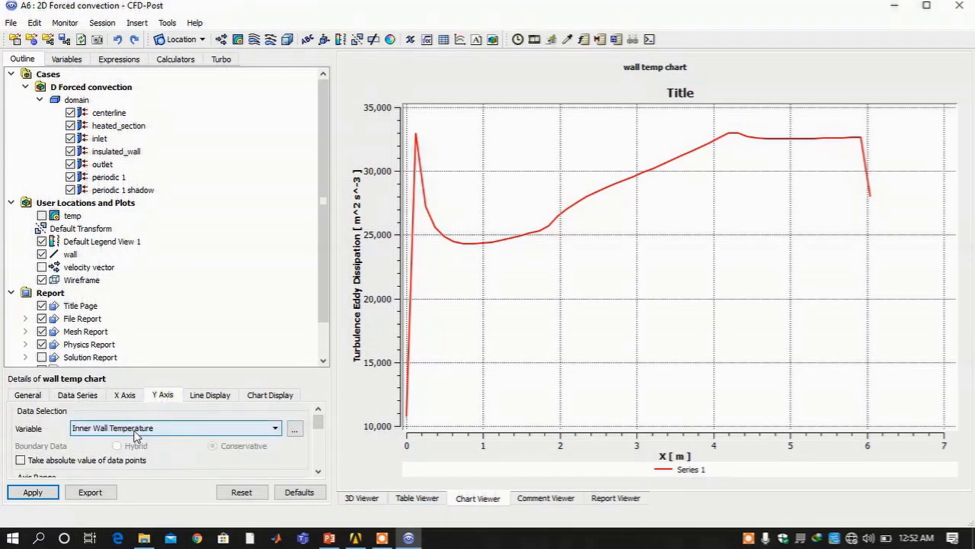
pyautogui.scroll(-2, 136, 433)
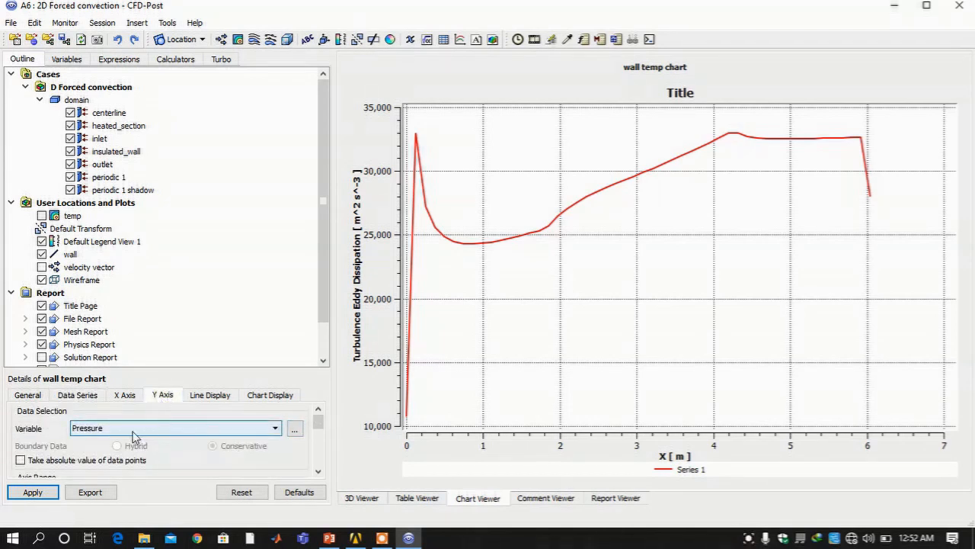
pyautogui.click(32, 492)
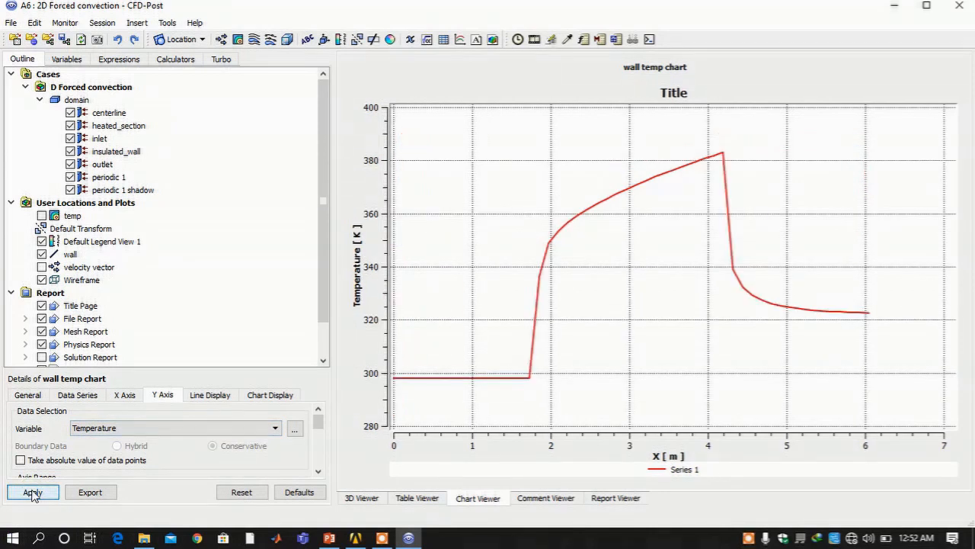